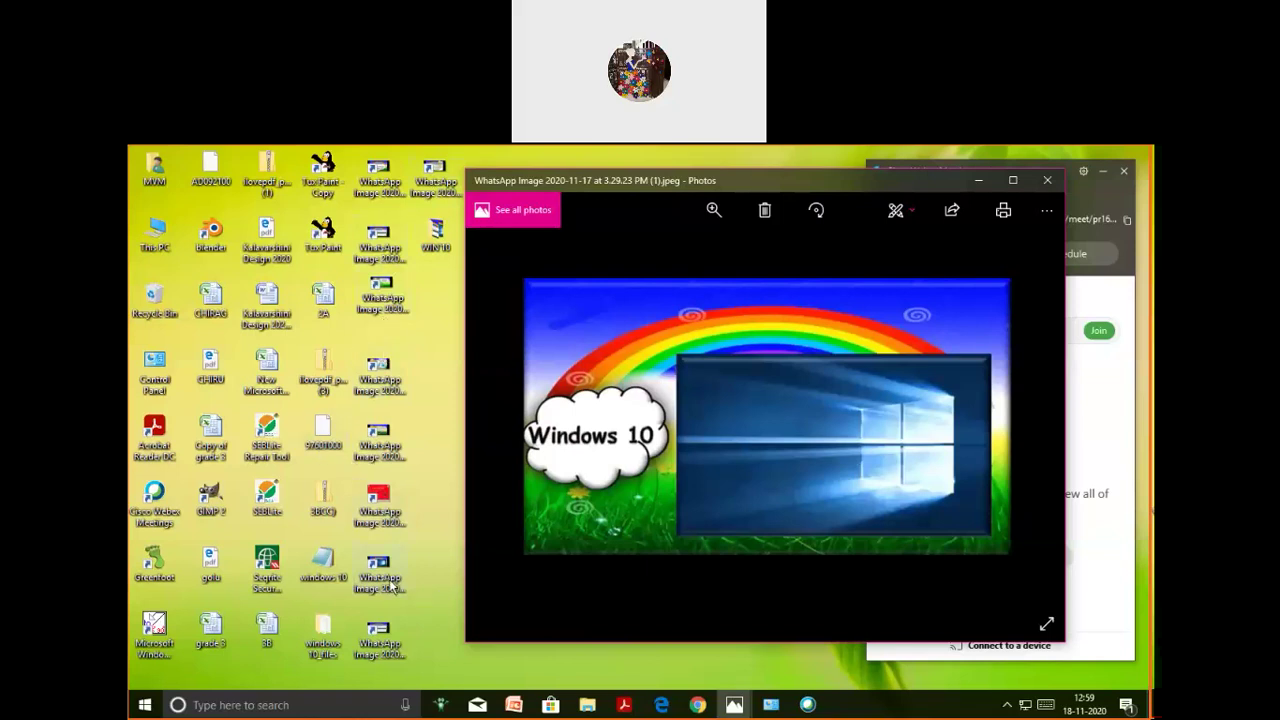
Open the desktop images WhatsApp Image 2020-11-17 at 3.29.23 PM and 3.29.23 PM (3) to view the Windows 10 introduction
left_click(376, 180)
double_click(376, 180)
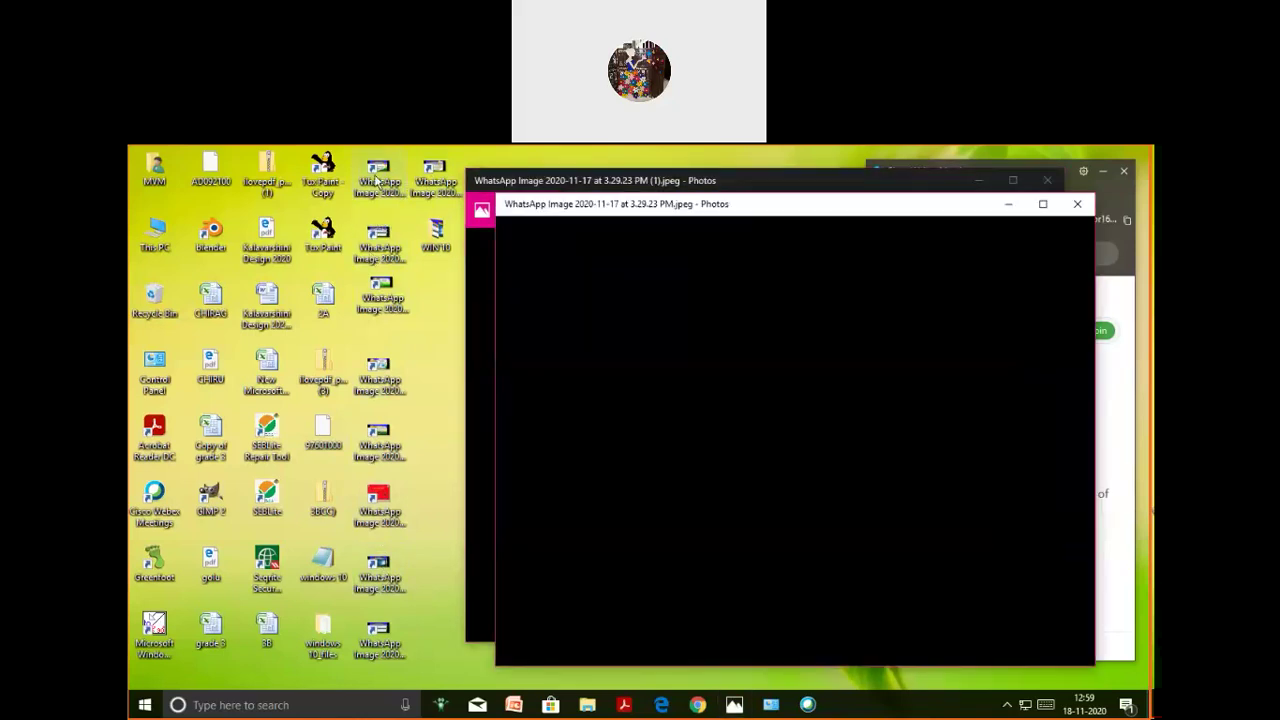
left_click(436, 172)
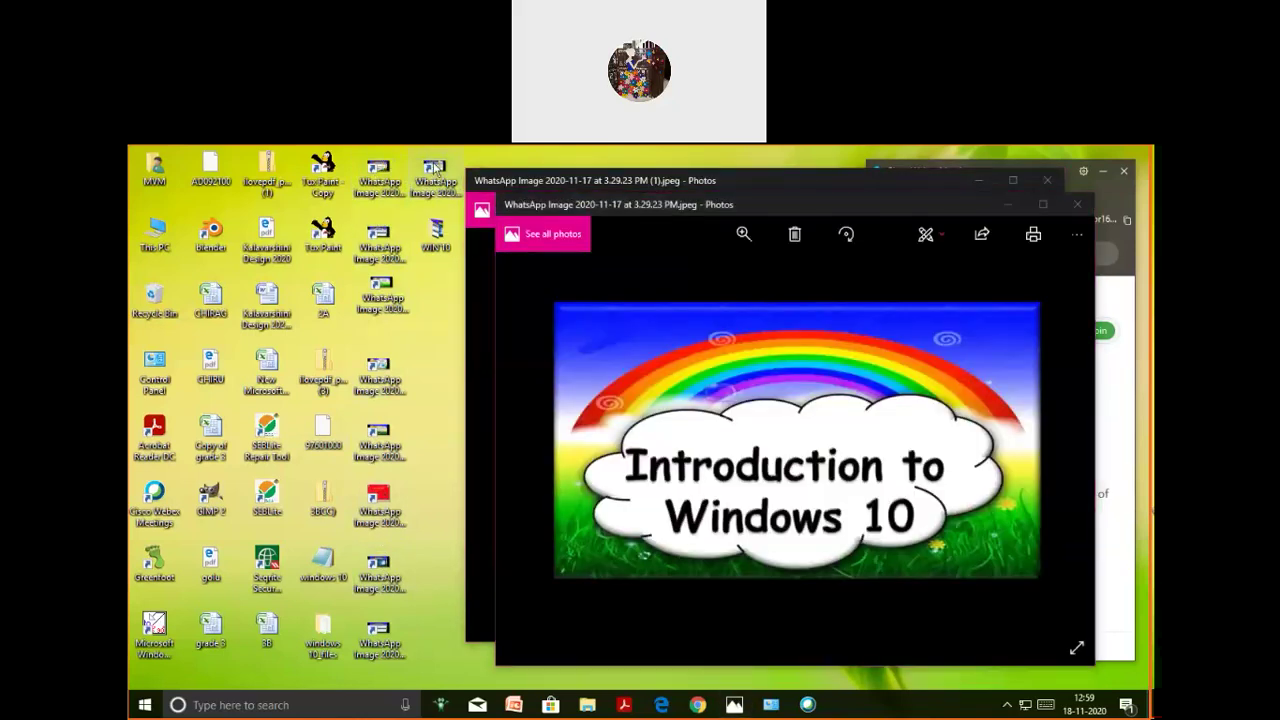
double_click(436, 172)
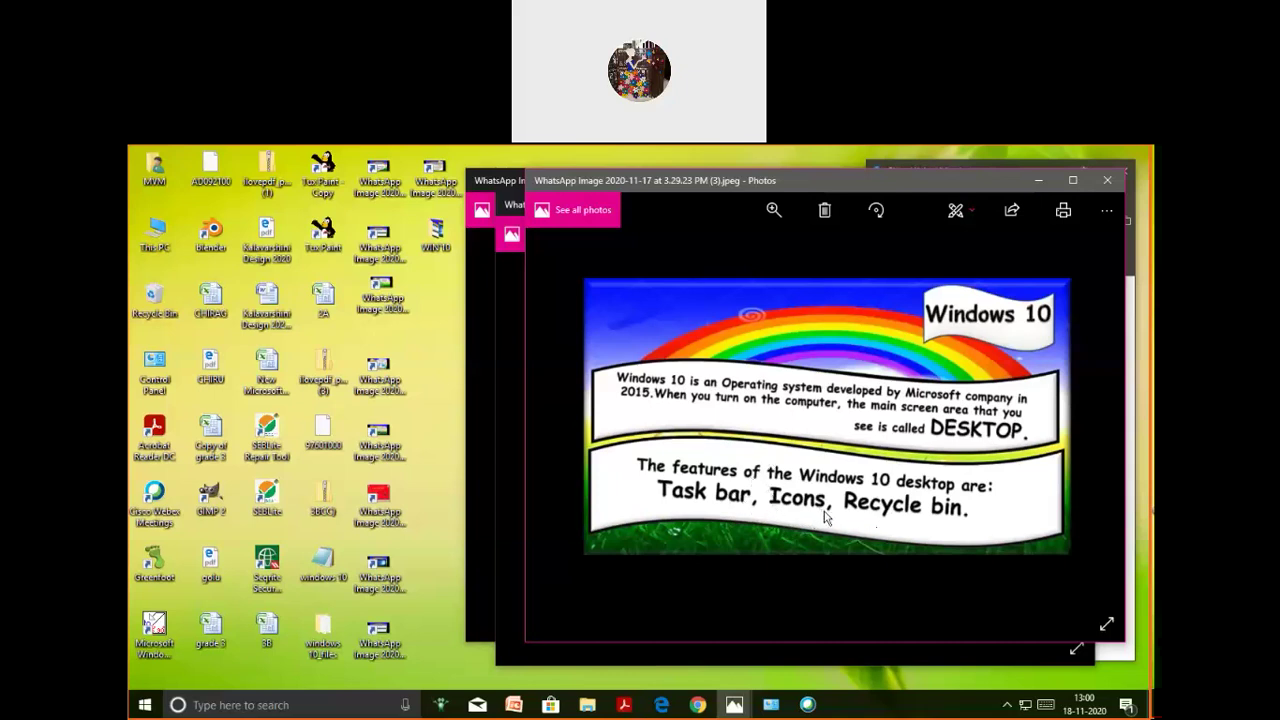
Close all the open photo windows to return to the desktop
left_click(1105, 183)
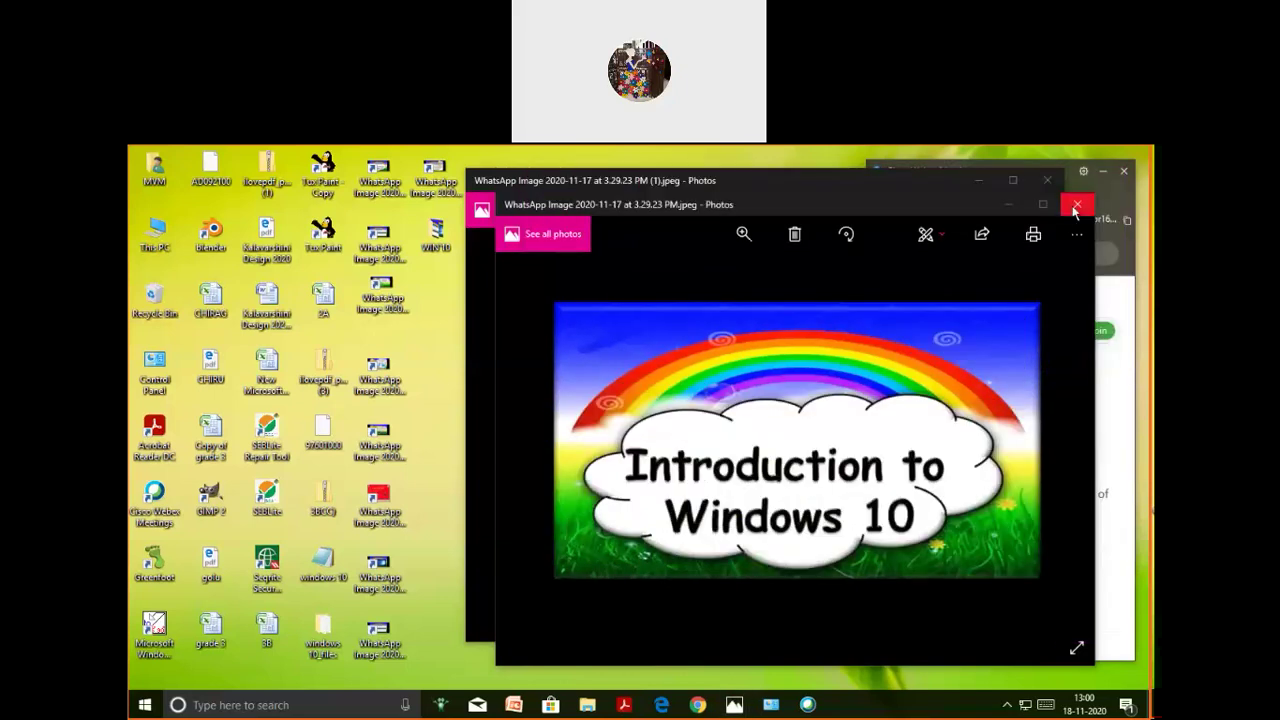
left_click(1076, 206)
left_click(1047, 180)
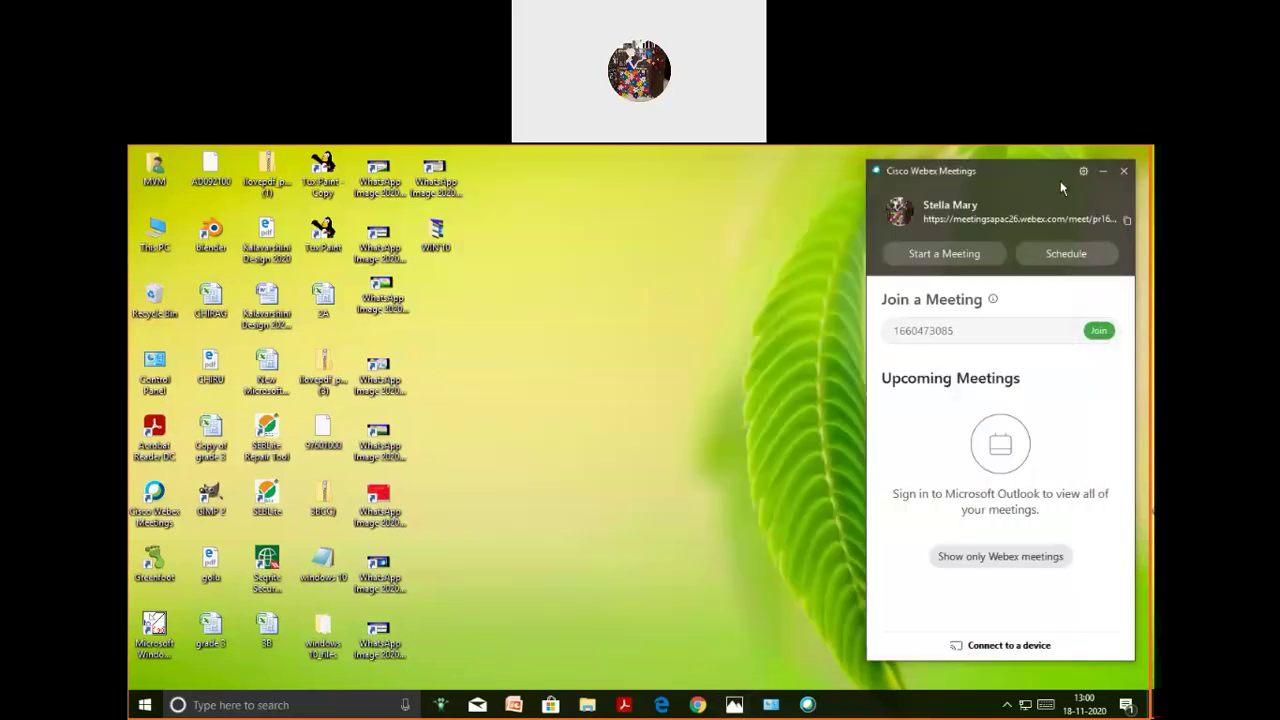
View the taskbar overview picture, WhatsApp Image 2020-11-17 at 3.29.24 PM (1), from its desktop shortcut and close it
left_click(380, 240)
double_click(380, 240)
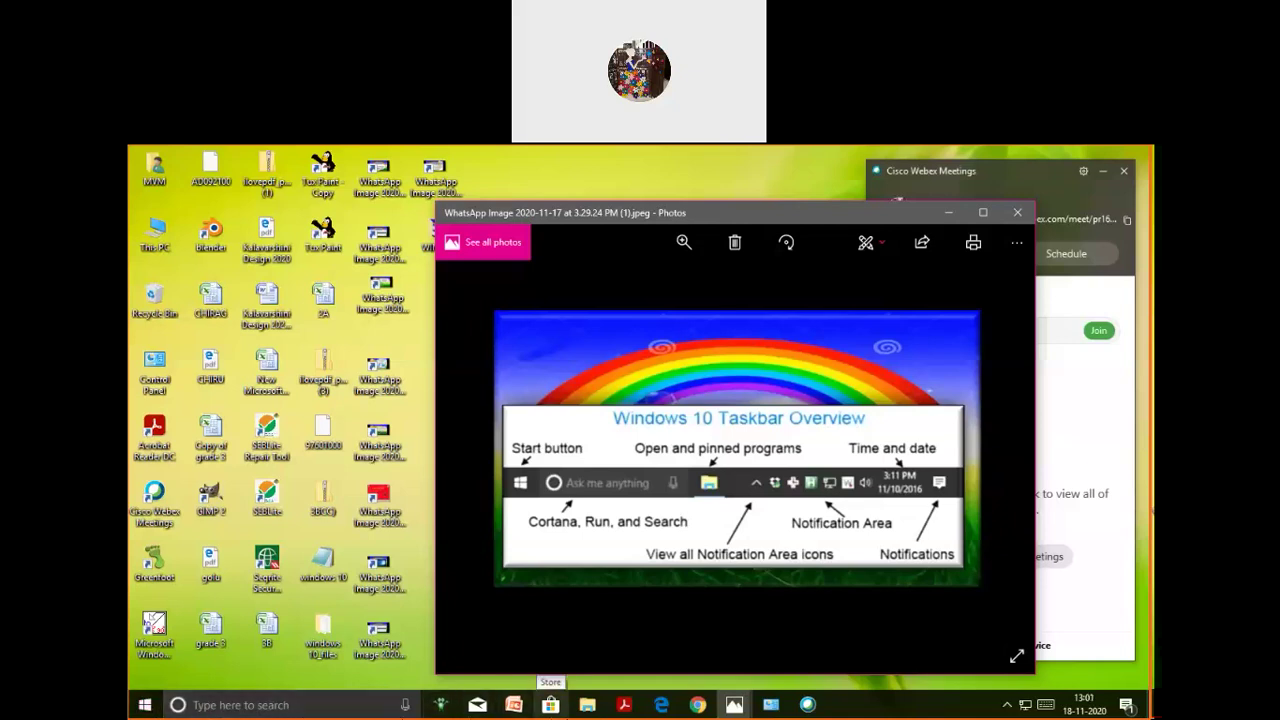
mouse_move(578, 700)
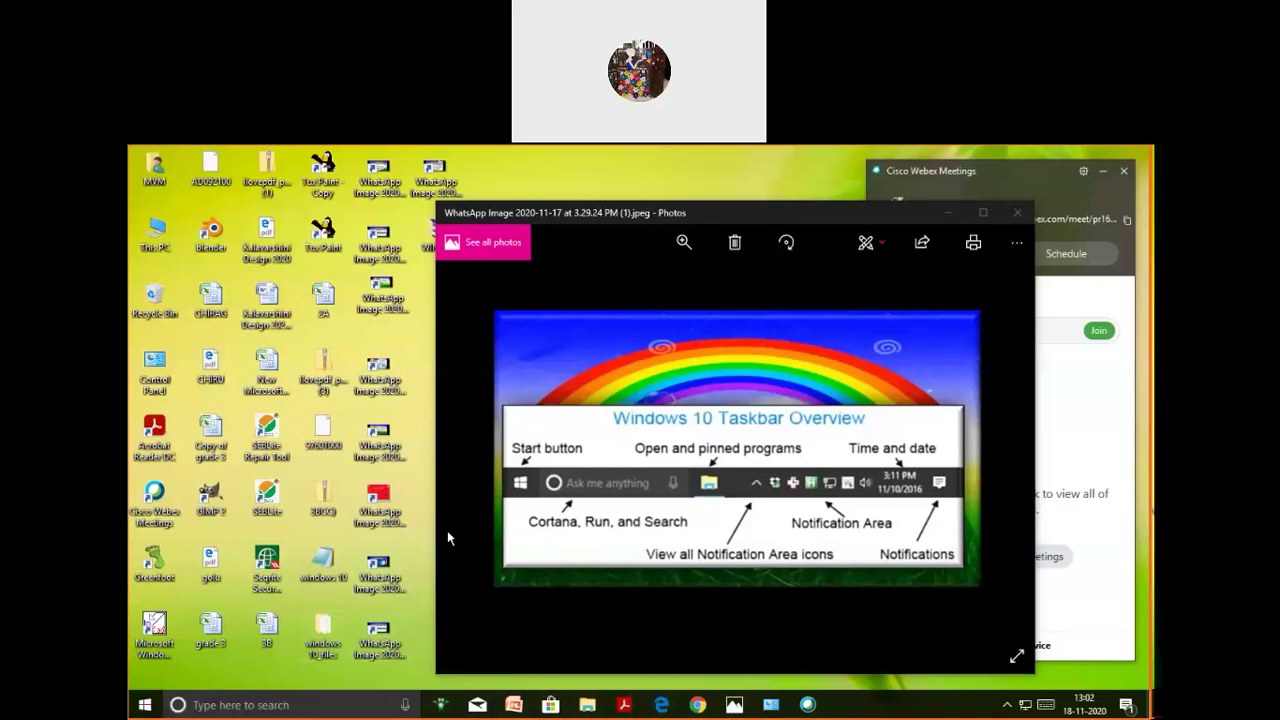
left_click(1020, 214)
left_click(1019, 214)
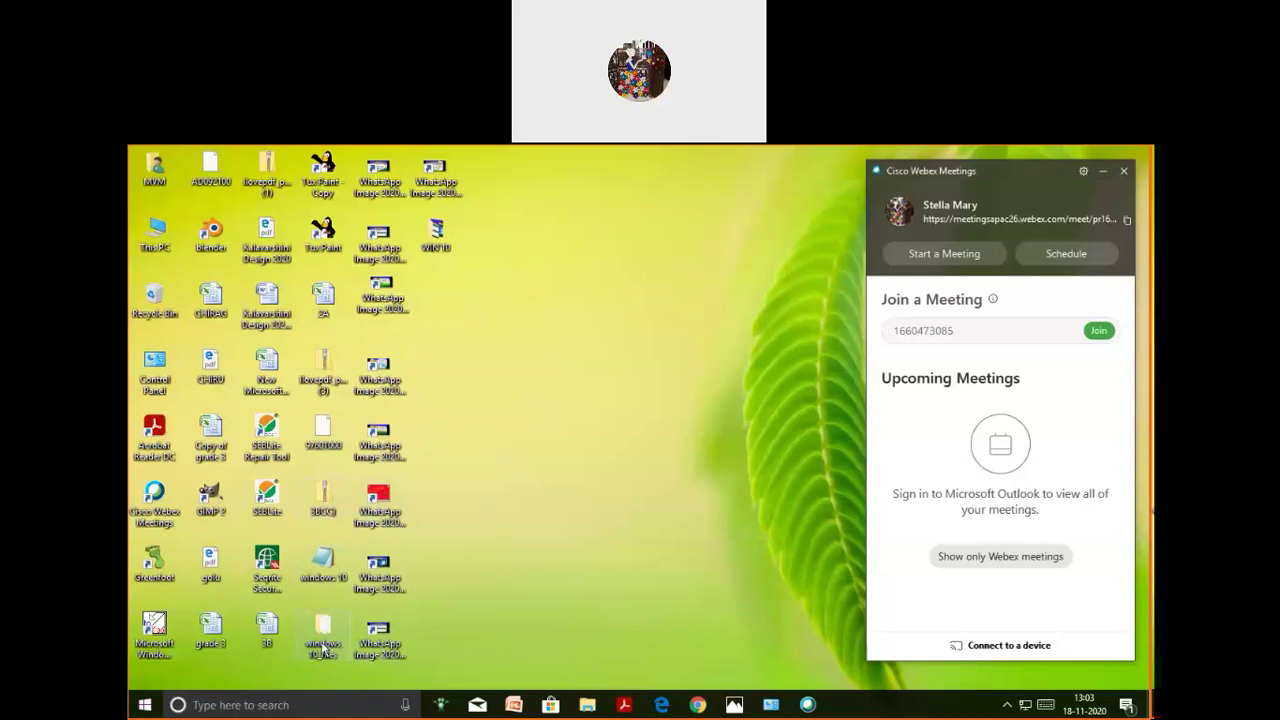
right_click(390, 503)
left_click(654, 368)
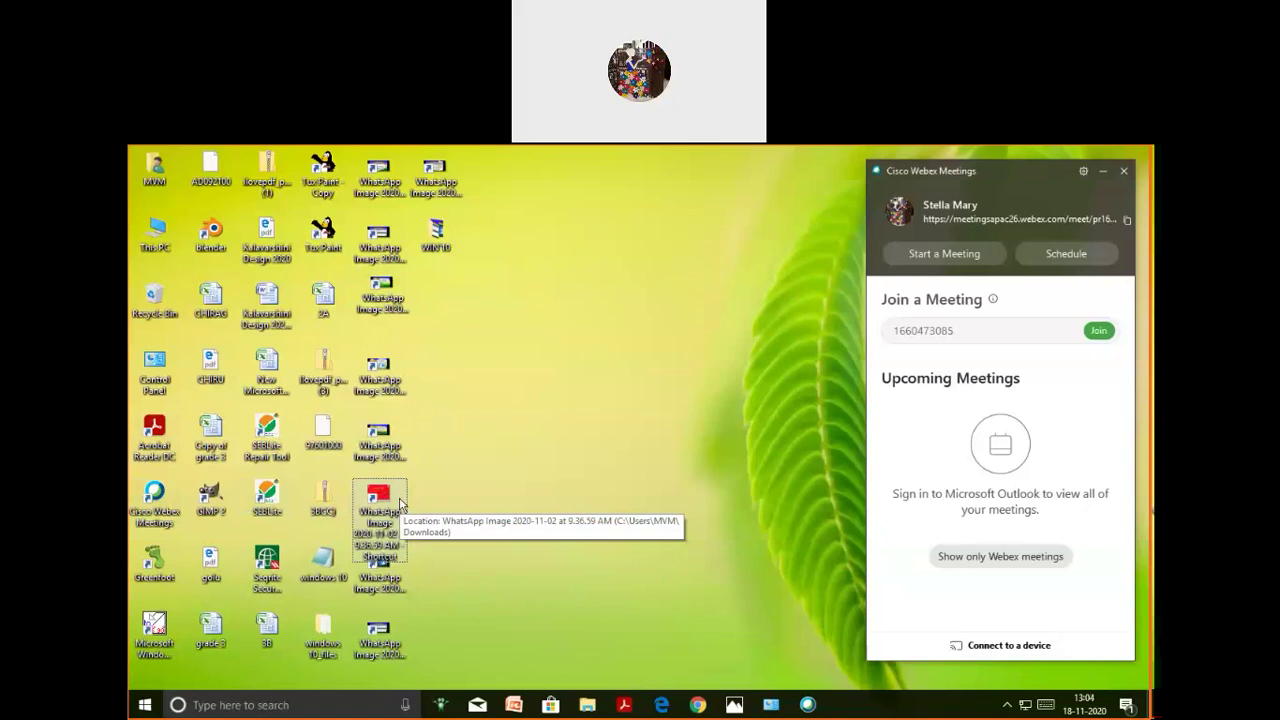
right_click(458, 488)
left_click(421, 532)
left_click(377, 636)
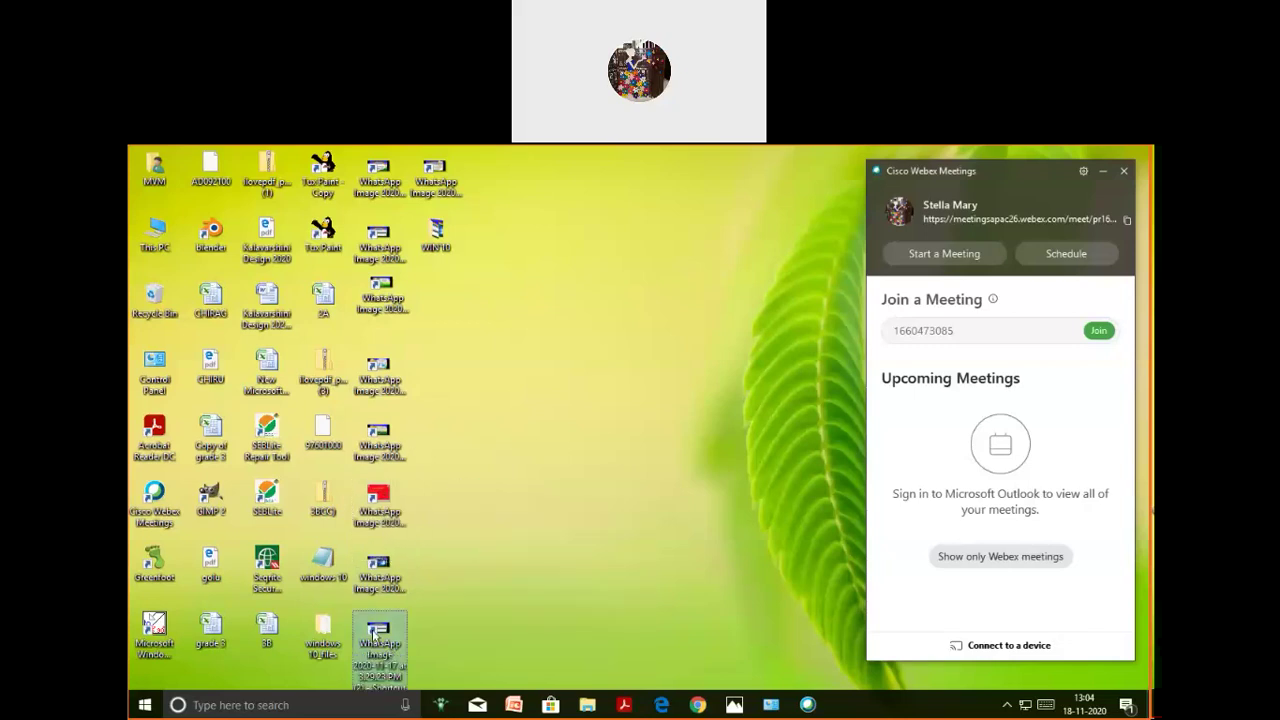
left_click(406, 517)
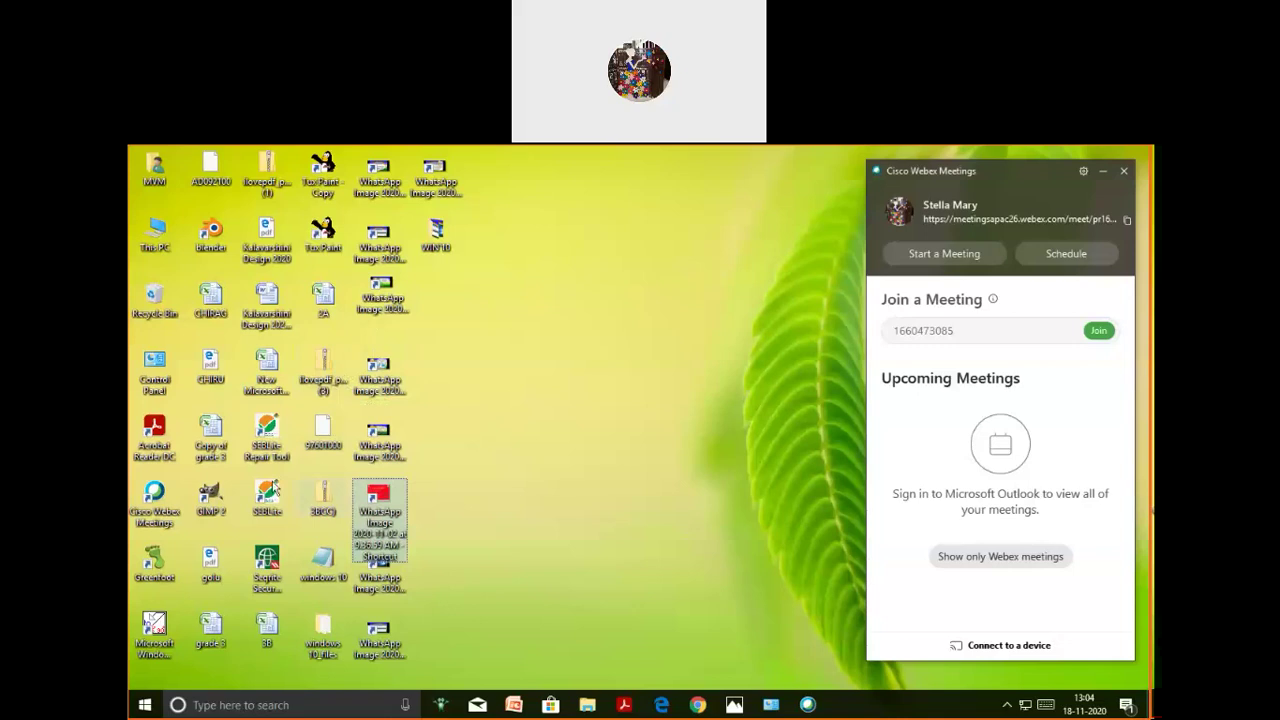
Open the Tux Paint - Copy desktop shortcut using the Open command for the selected icon
right_click(335, 180)
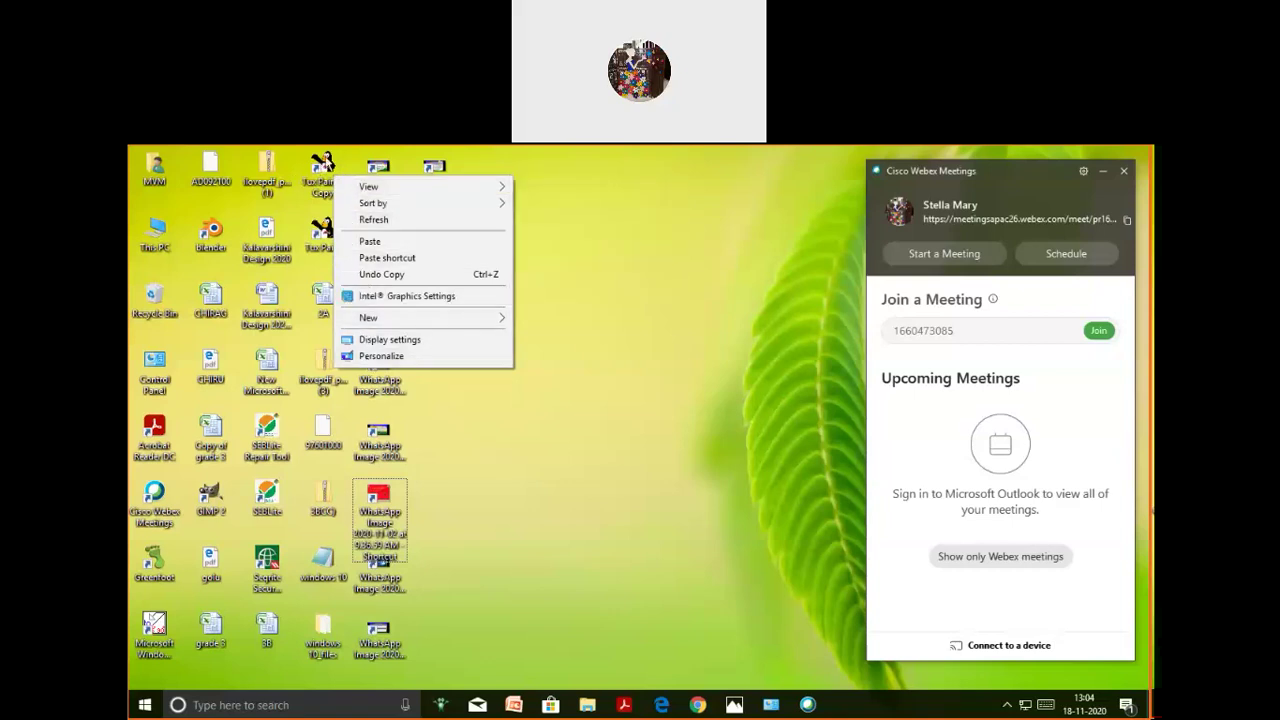
left_click(326, 163)
right_click(326, 163)
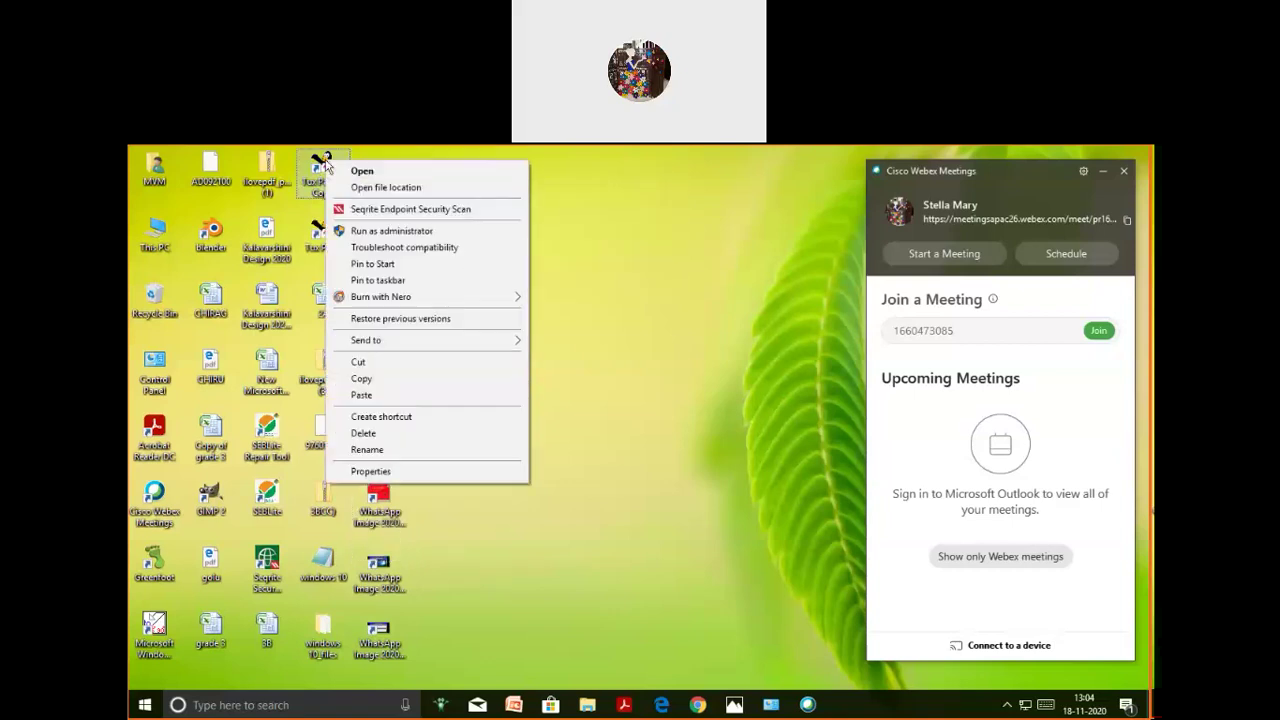
right_click(313, 199)
right_click(329, 185)
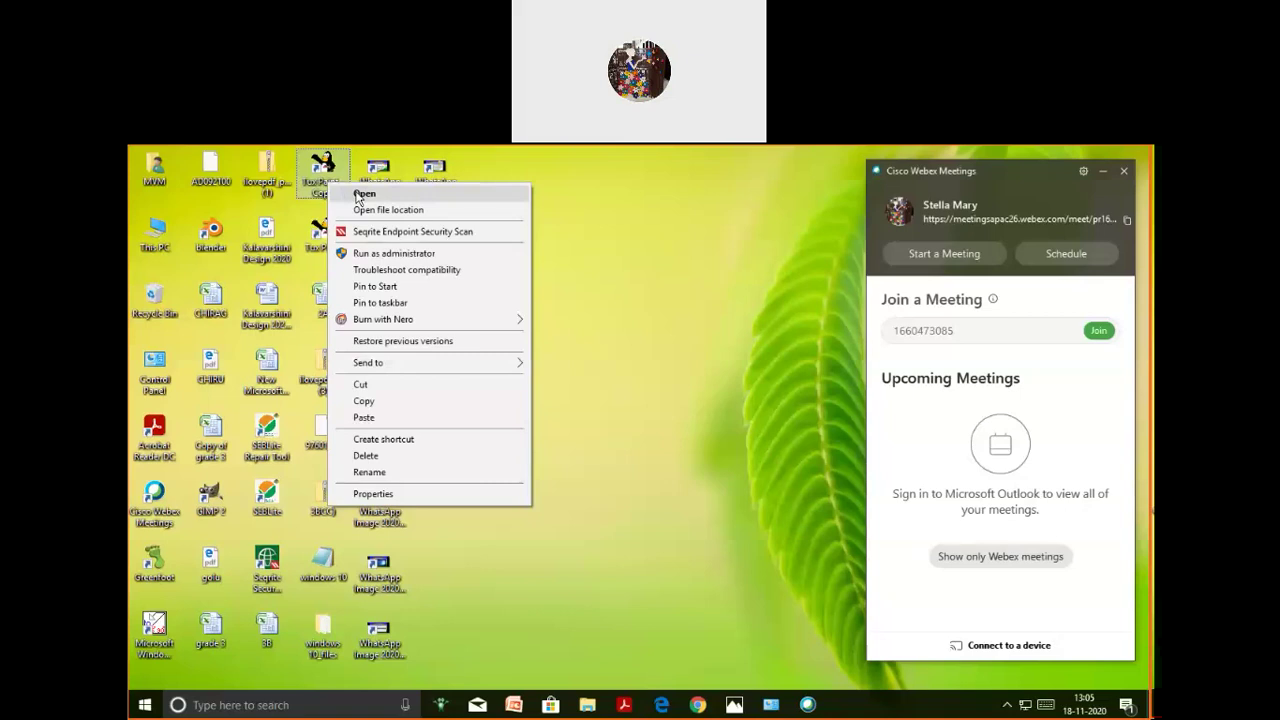
left_click(362, 194)
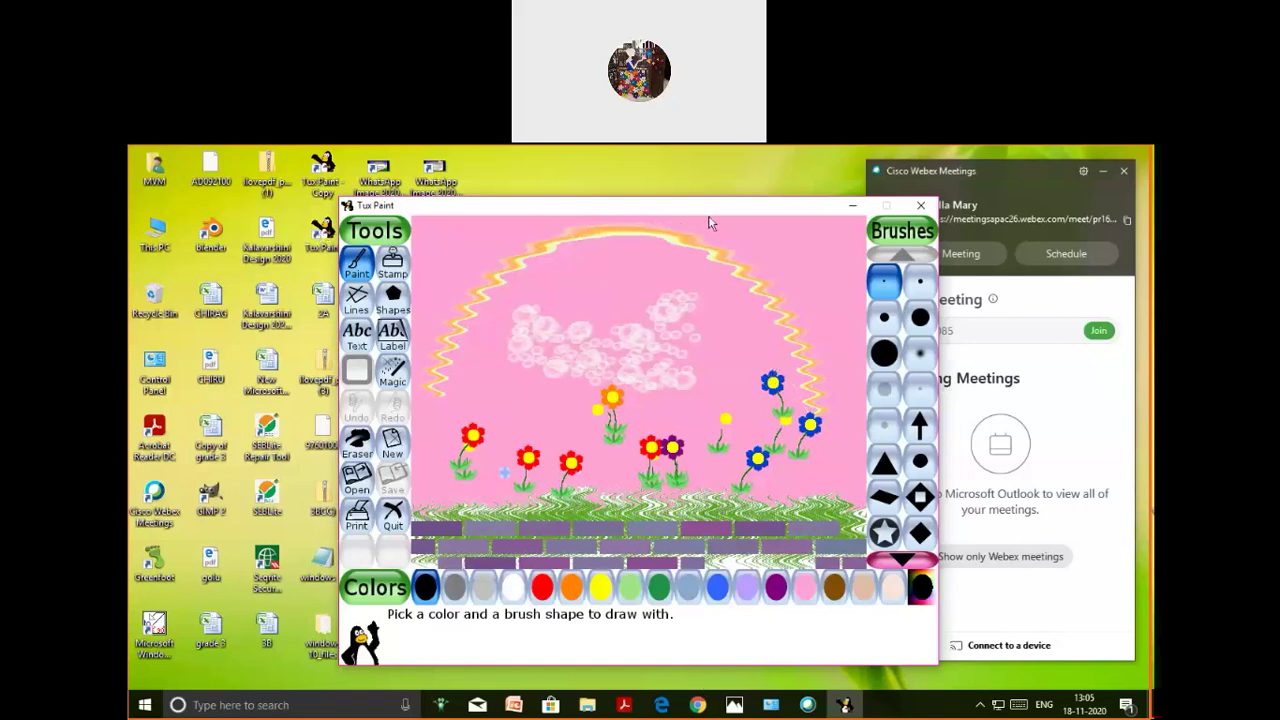
Move the Tux Paint window, cancel quitting the program, and minimize its window
left_click_drag(714, 222, 772, 218)
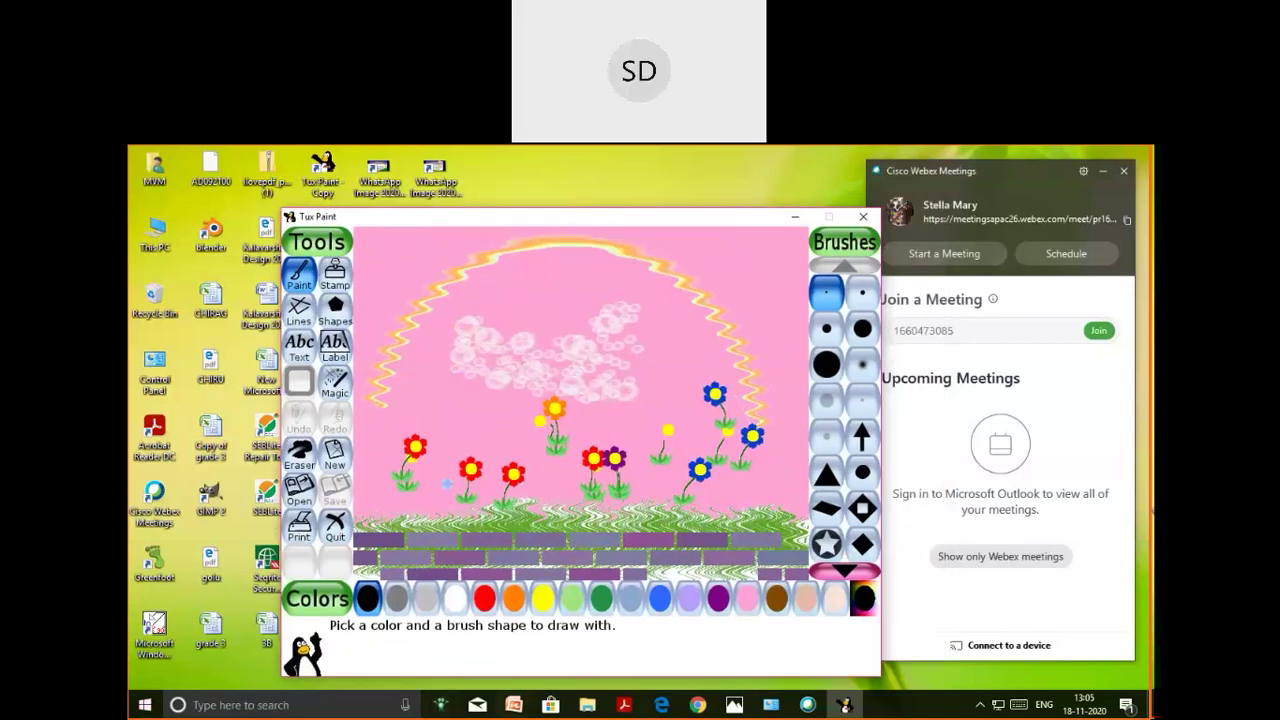
left_click(864, 218)
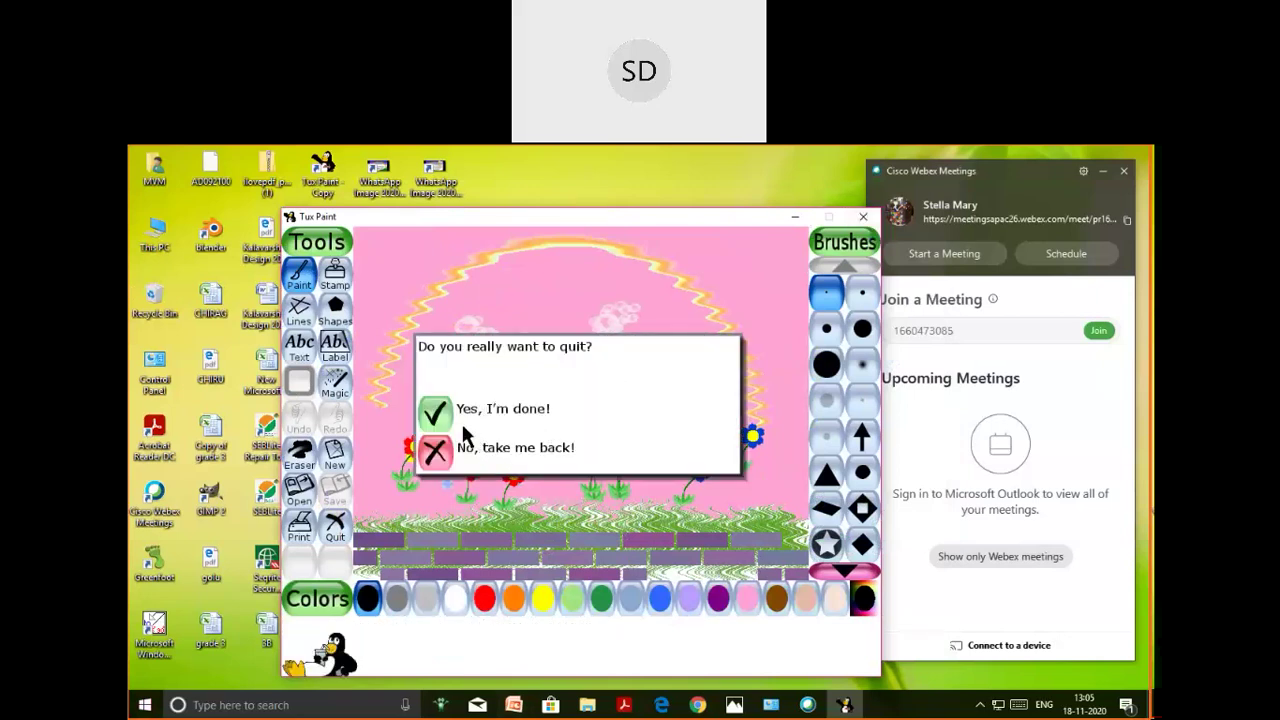
left_click(436, 452)
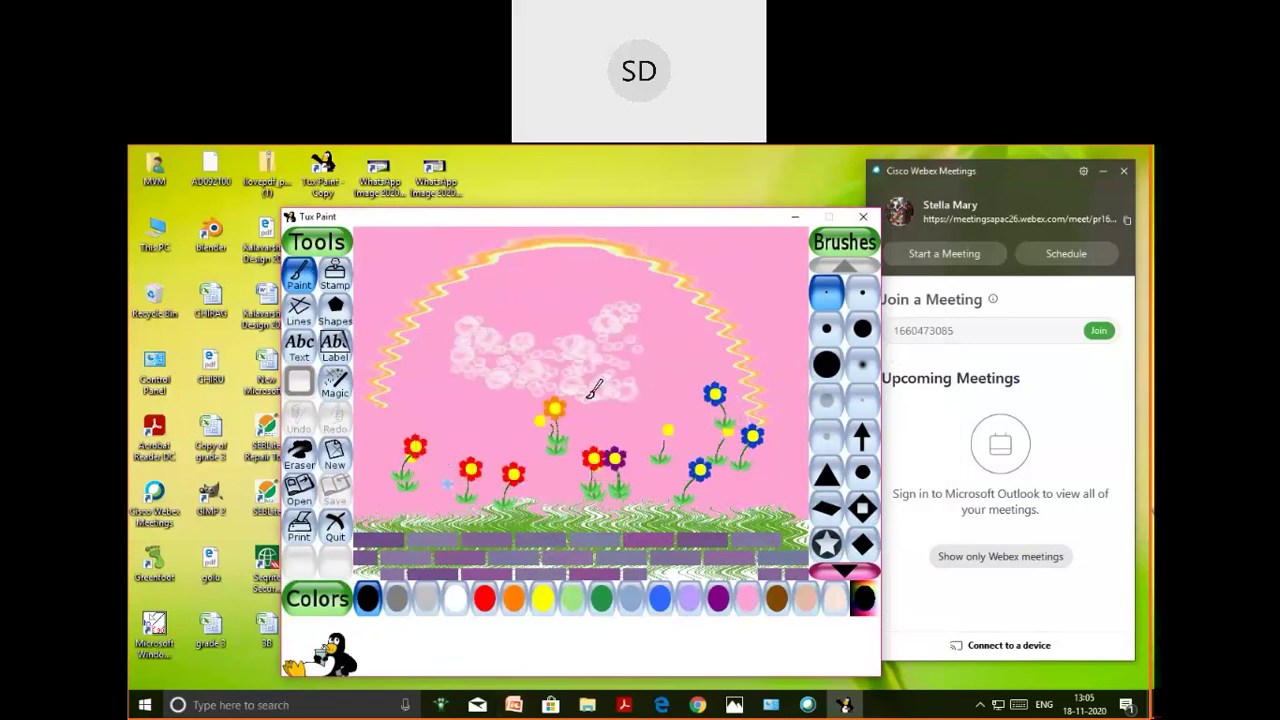
left_click(866, 220)
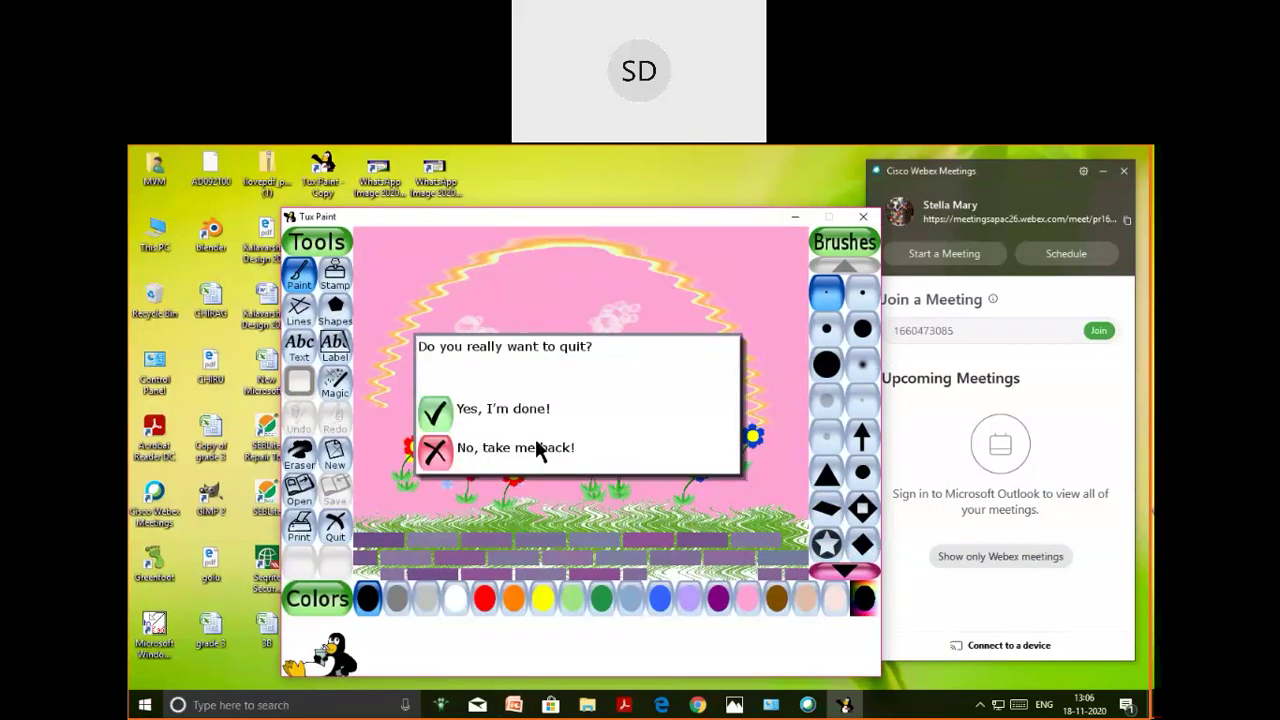
left_click(810, 213)
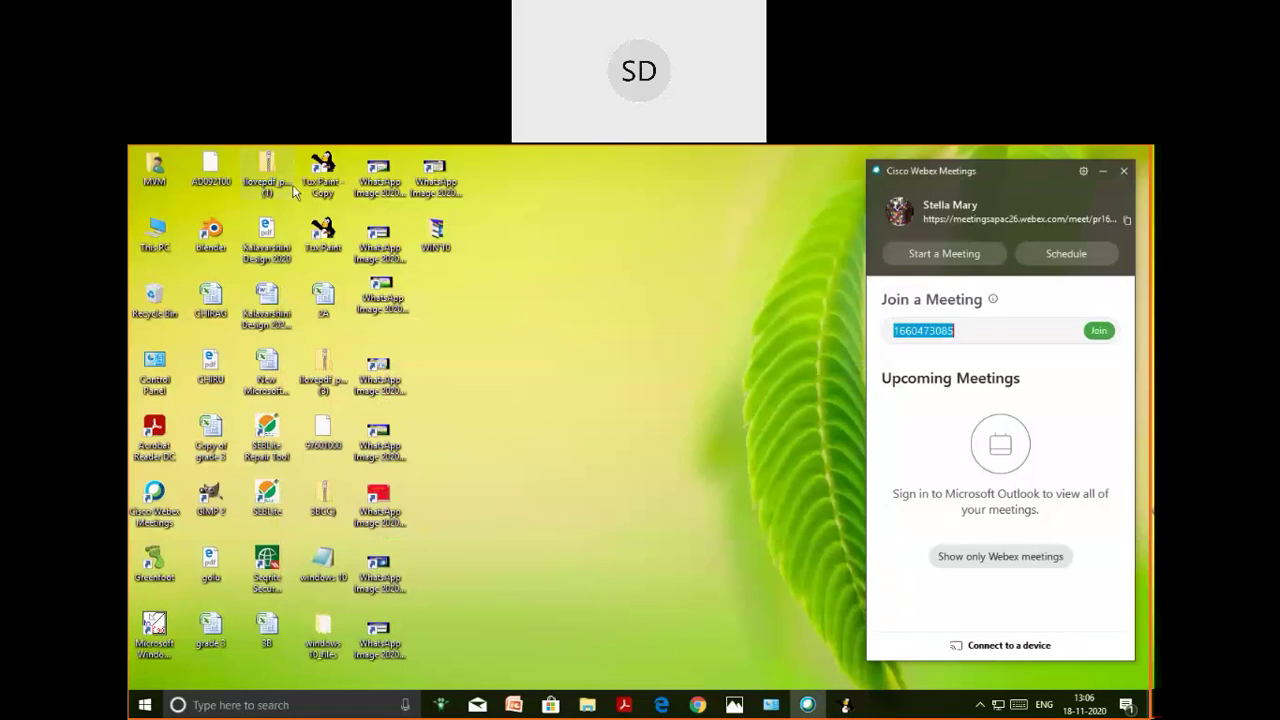
Examine the Cut and Copy commands offered for the Tux Paint shortcut, and dismiss them without choosing one
right_click(336, 236)
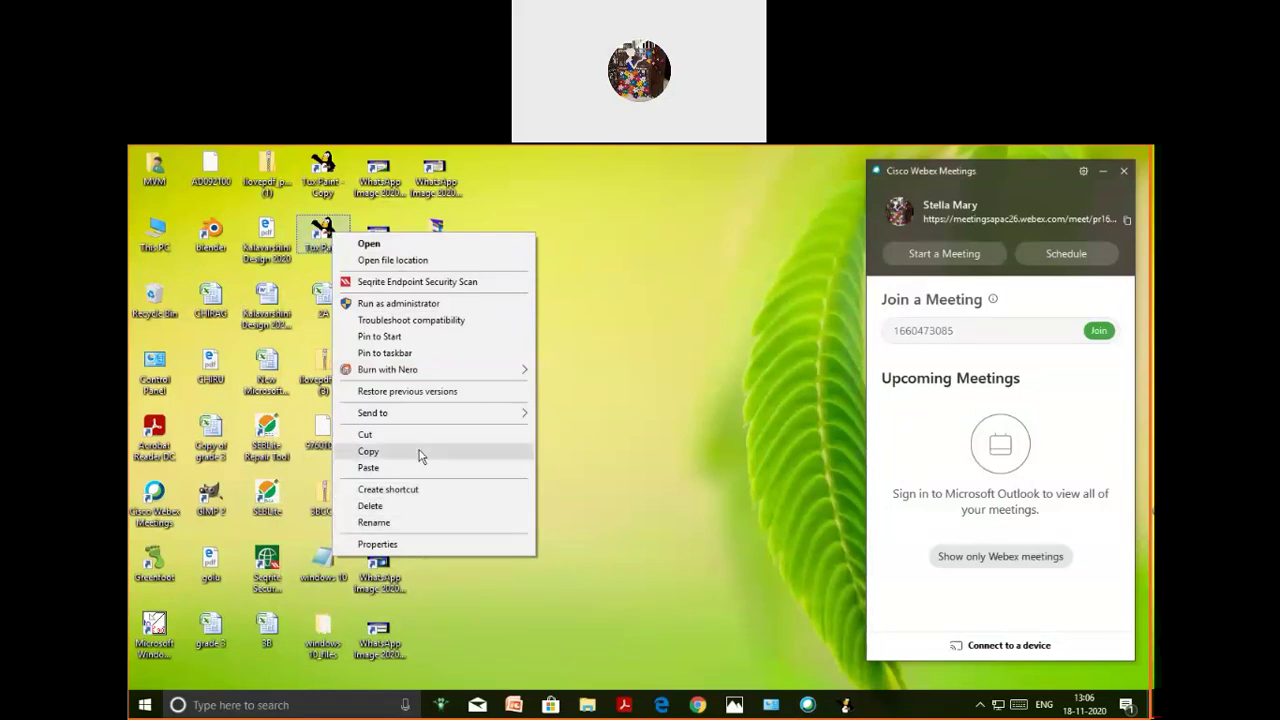
mouse_move(401, 425)
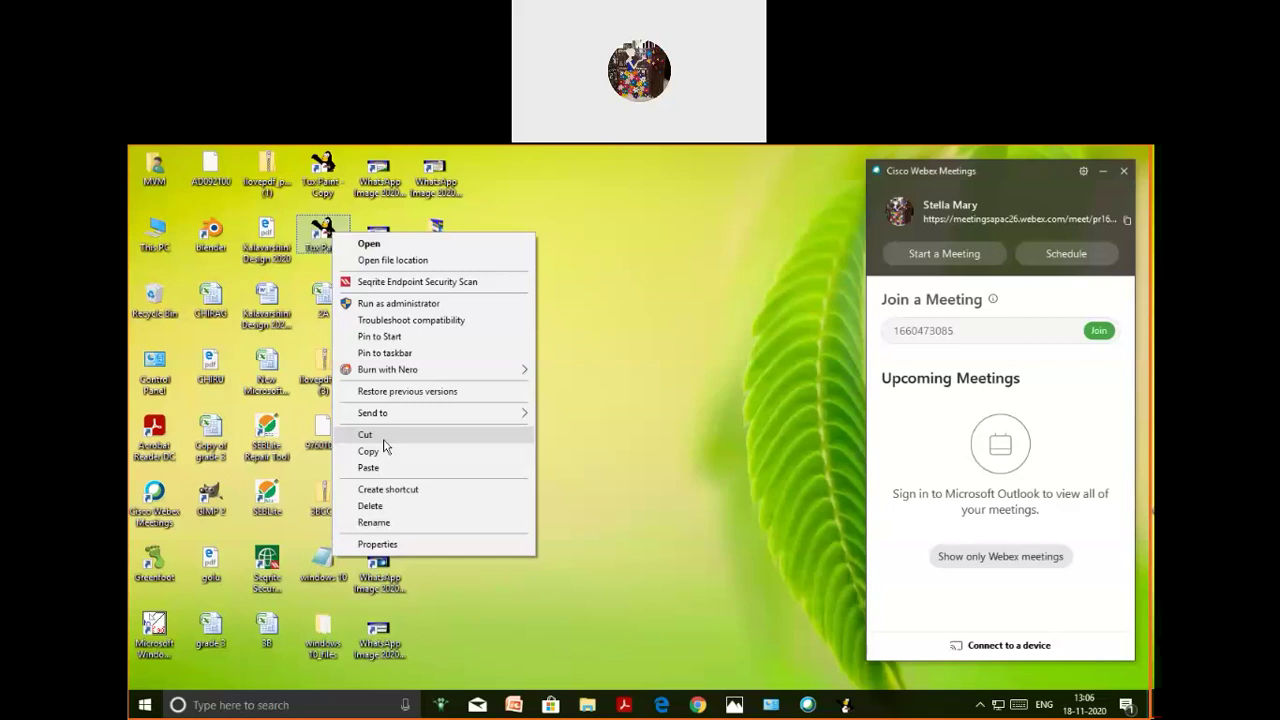
left_click(618, 335)
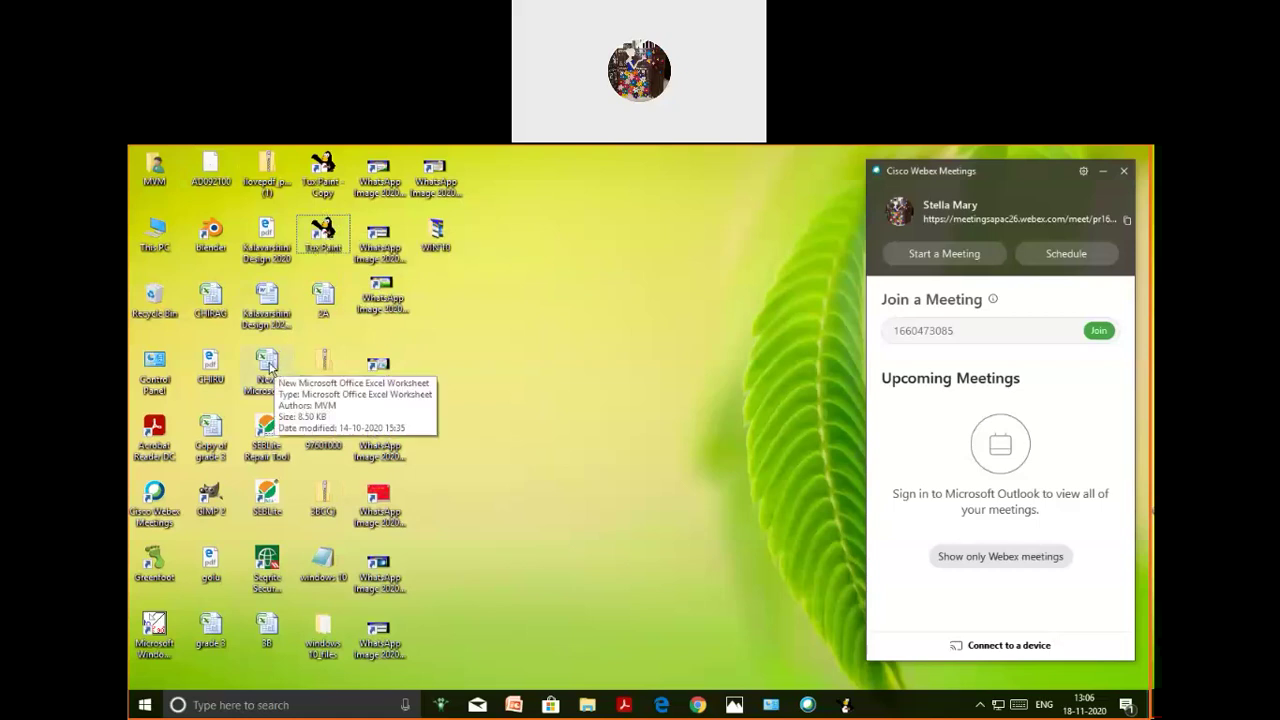
Launch Tux Paint directly from its original desktop shortcut and minimize its window
double_click(323, 238)
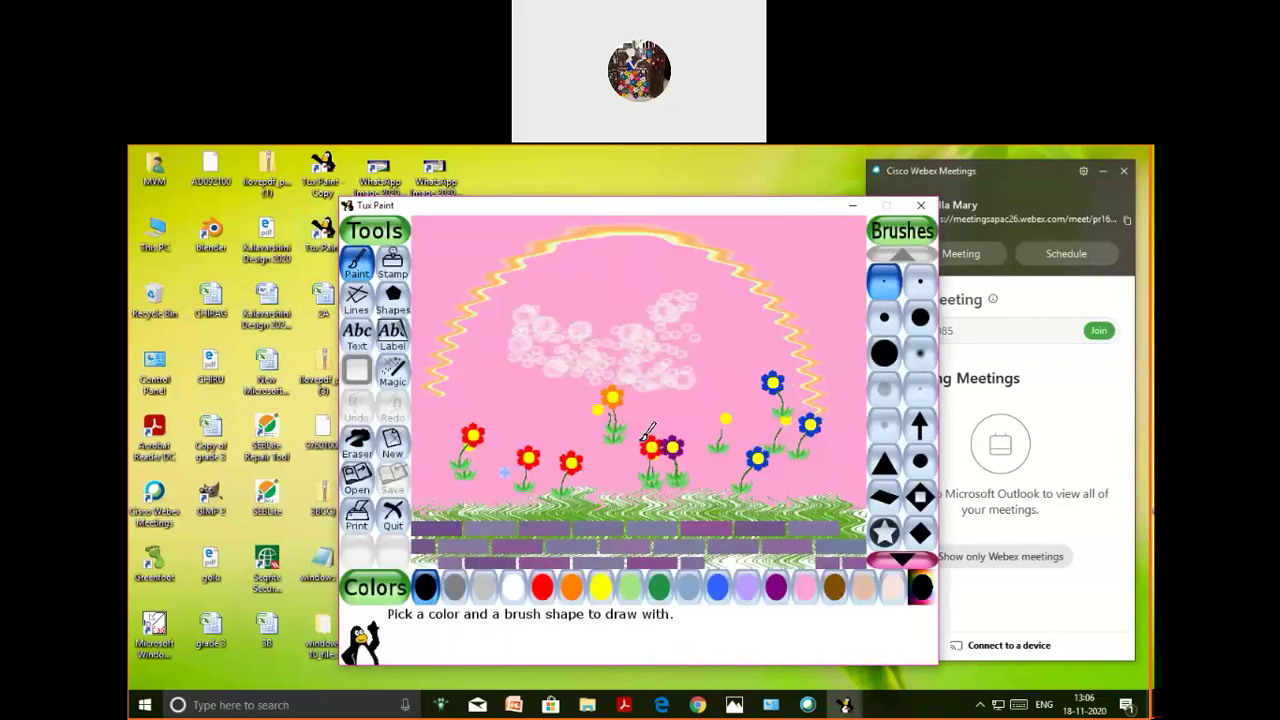
left_click(851, 207)
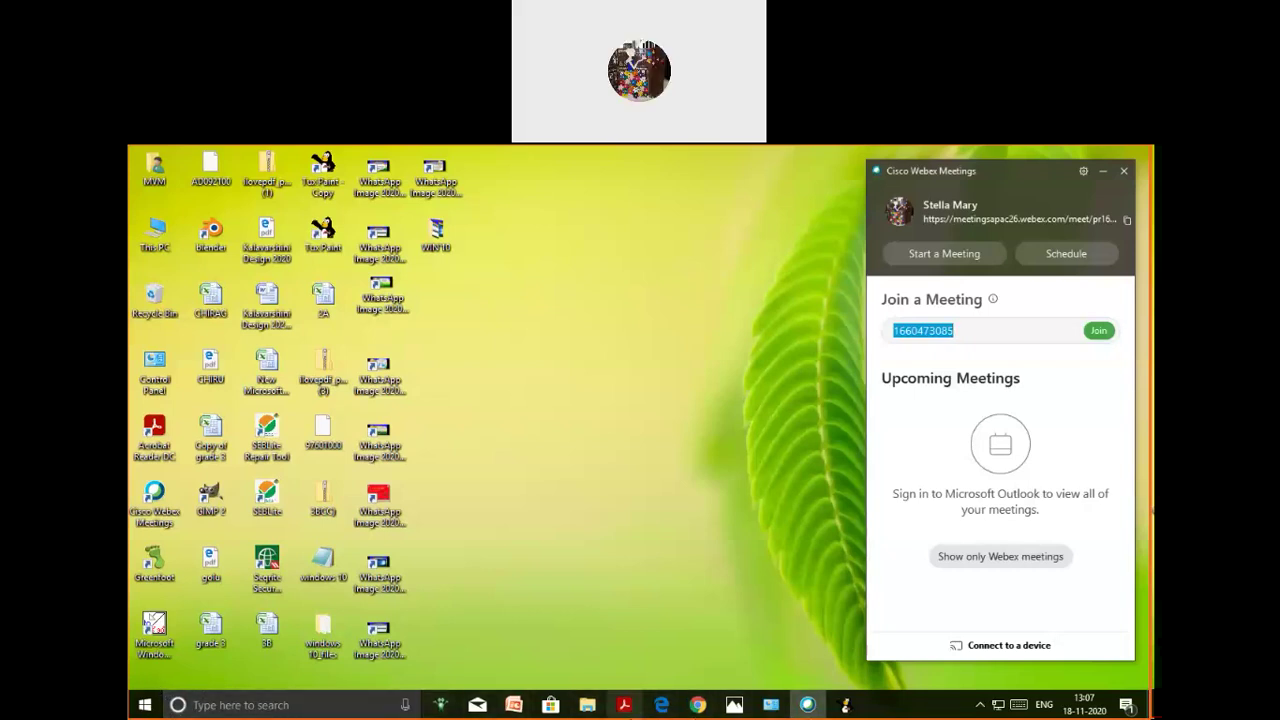
mouse_move(577, 716)
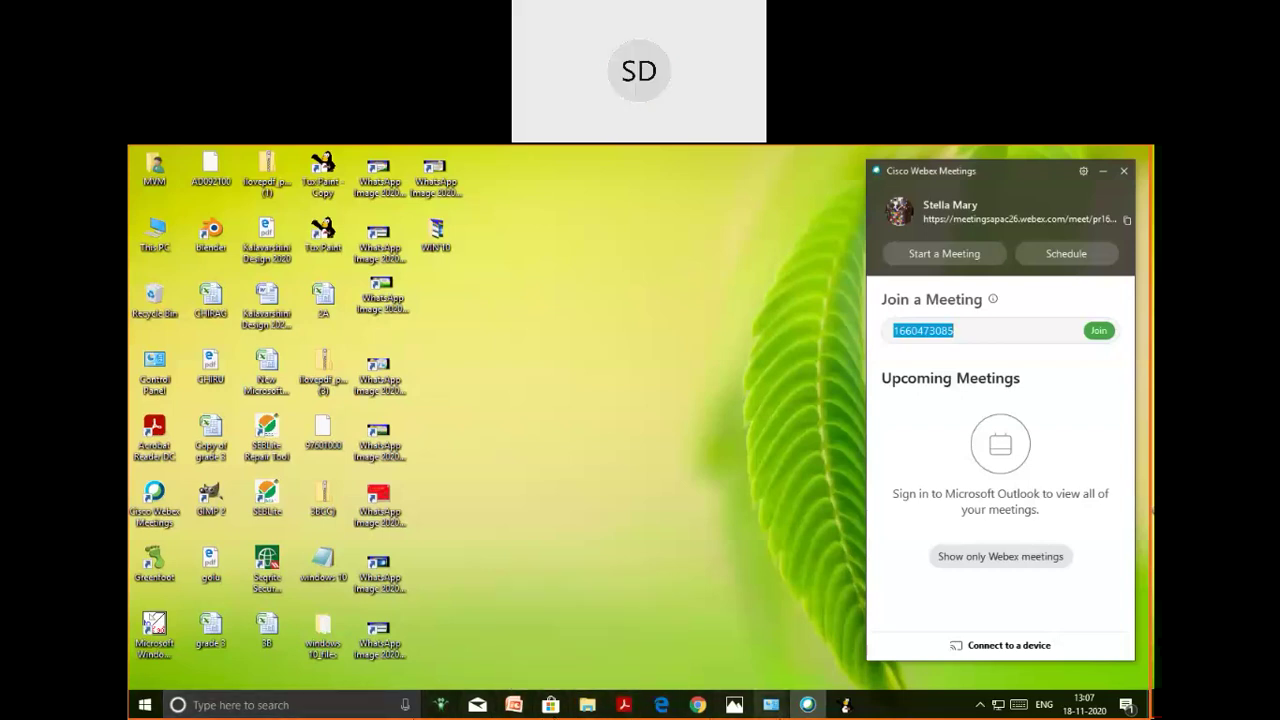
mouse_move(771, 708)
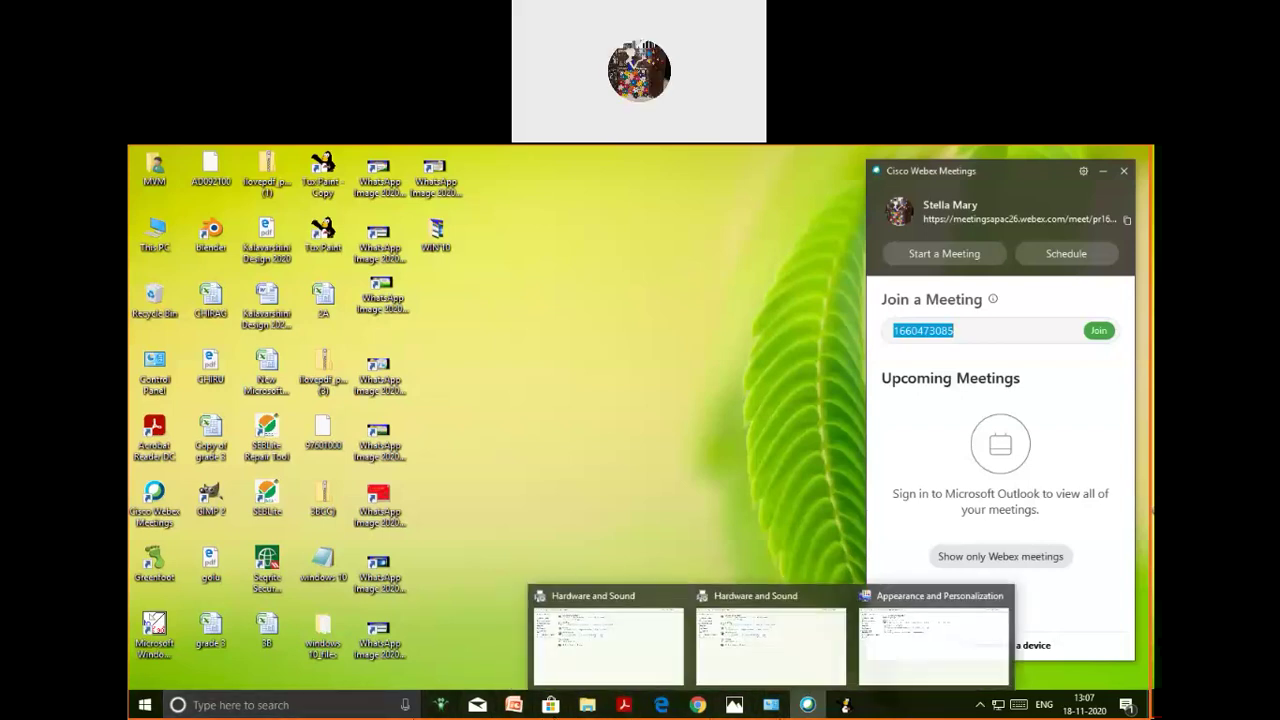
Search Windows for "NO" and open the Notepad app
left_click(192, 705)
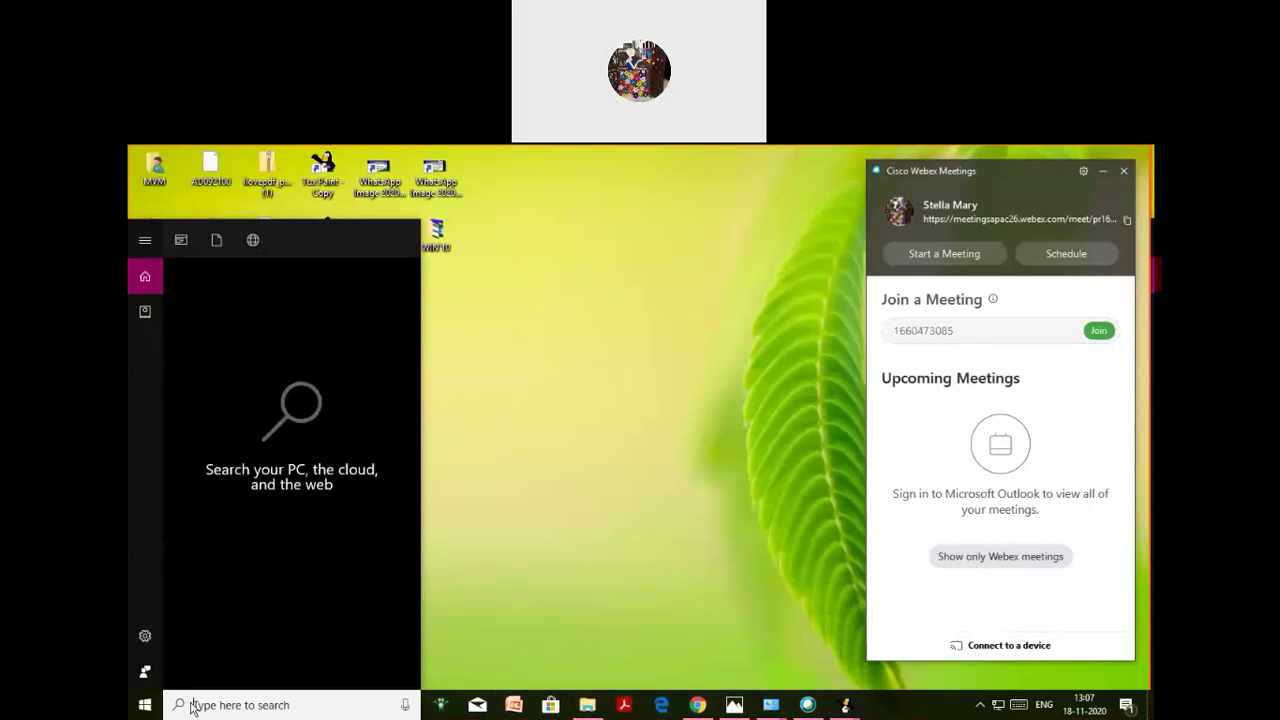
type("NO")
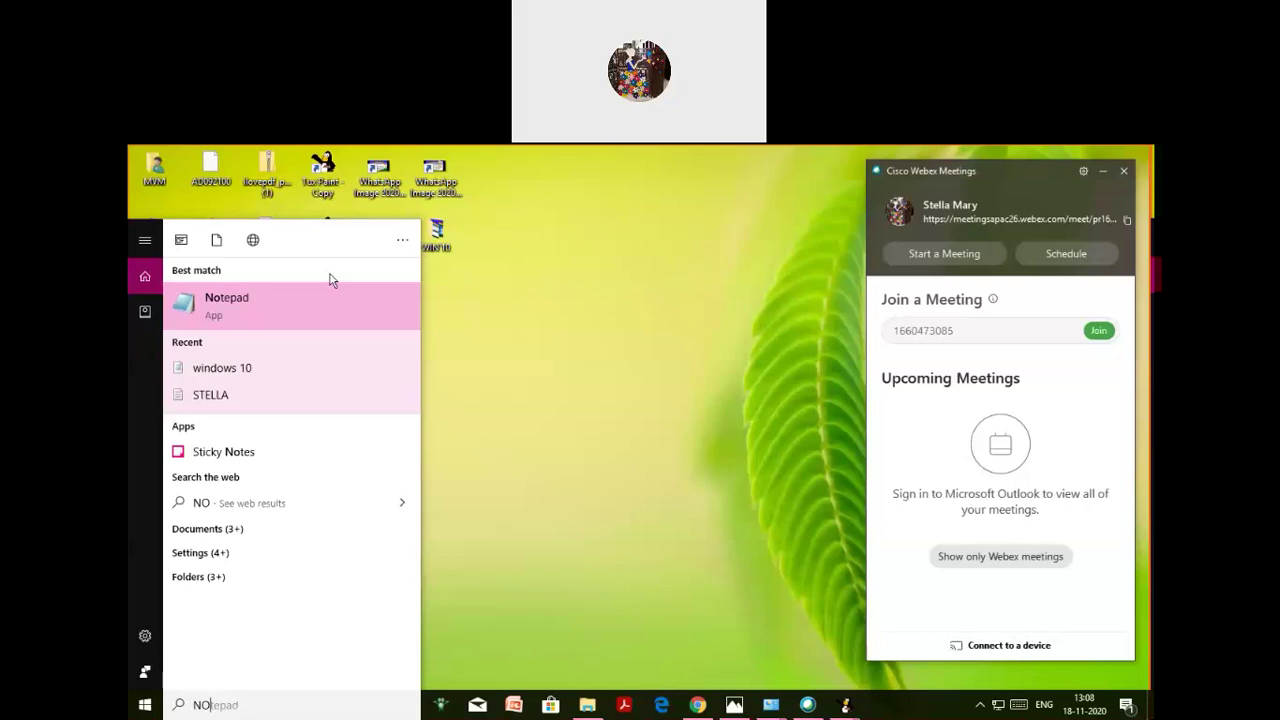
left_click(317, 313)
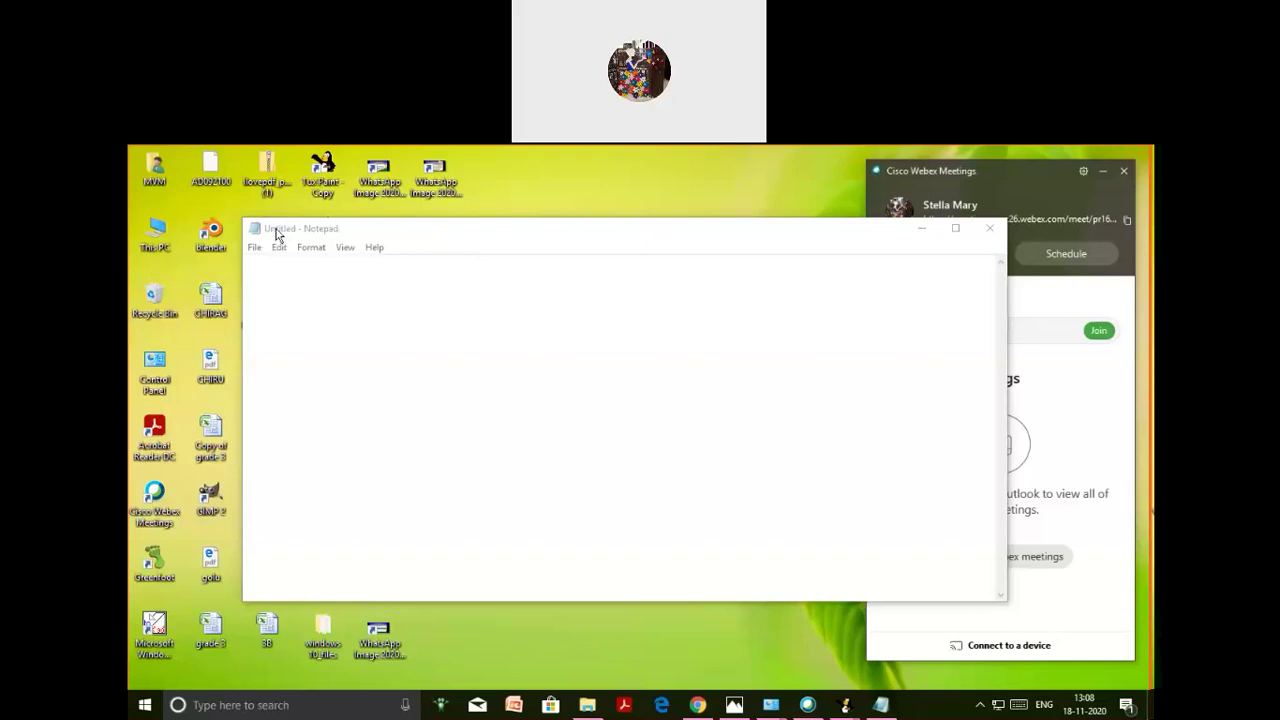
Write "HAPPY DIWALI" in the blank Notepad document
left_click(319, 312)
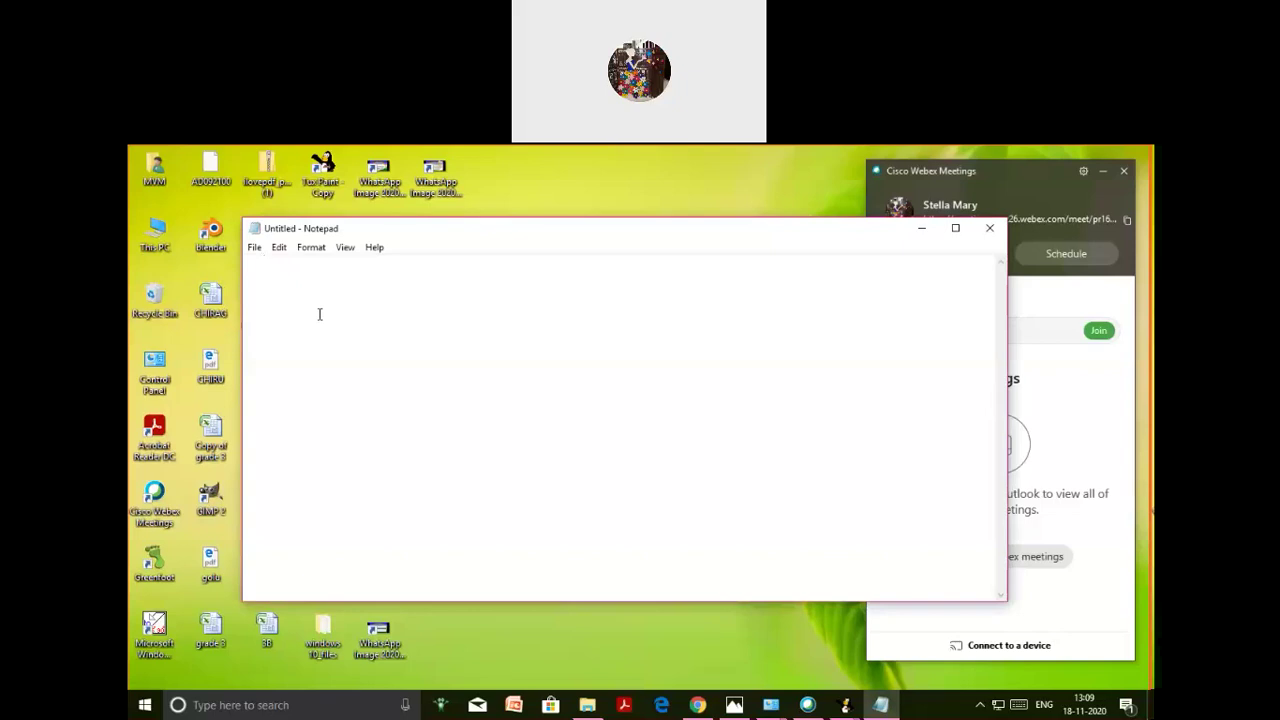
type("HAPP")
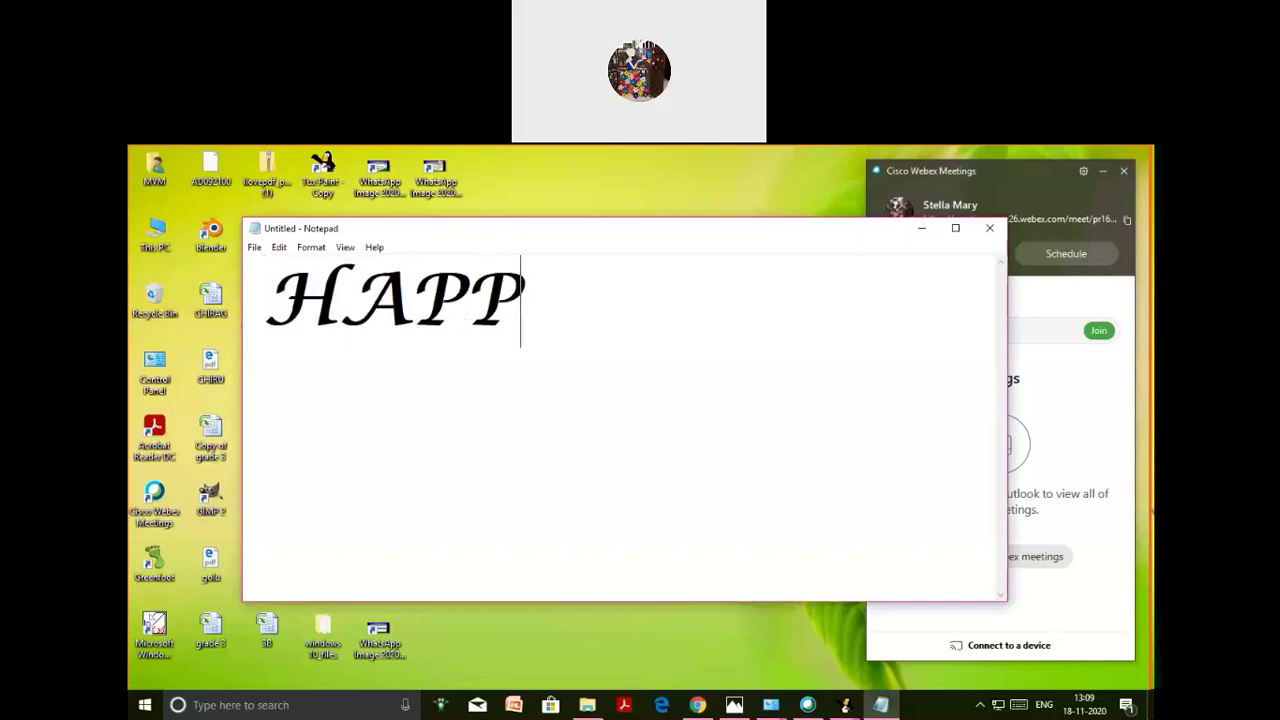
type("Y ")
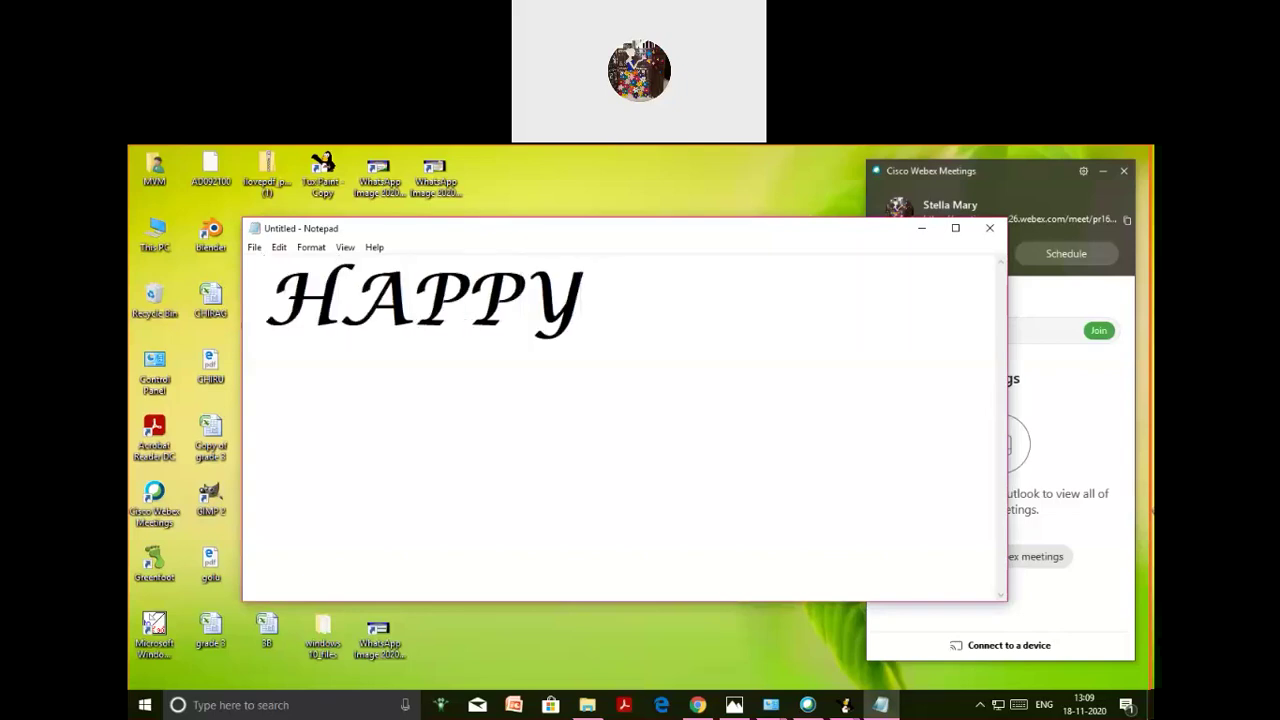
type("DIWA")
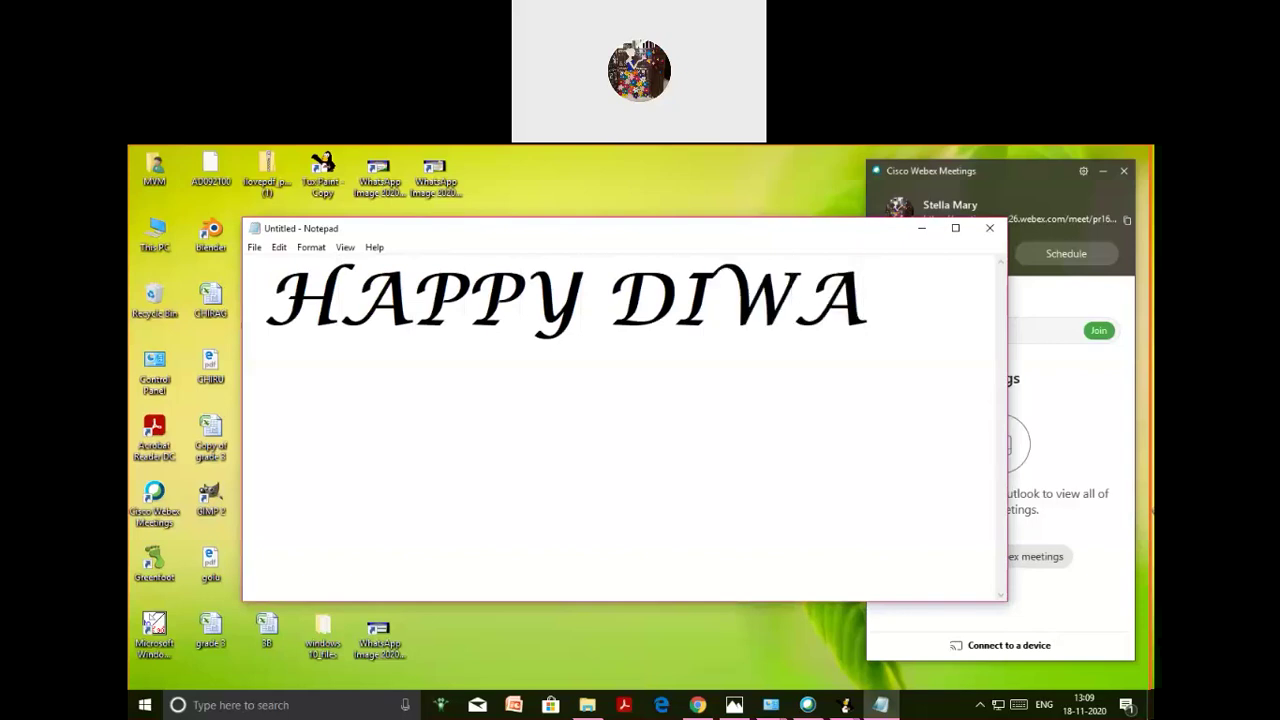
type("LI")
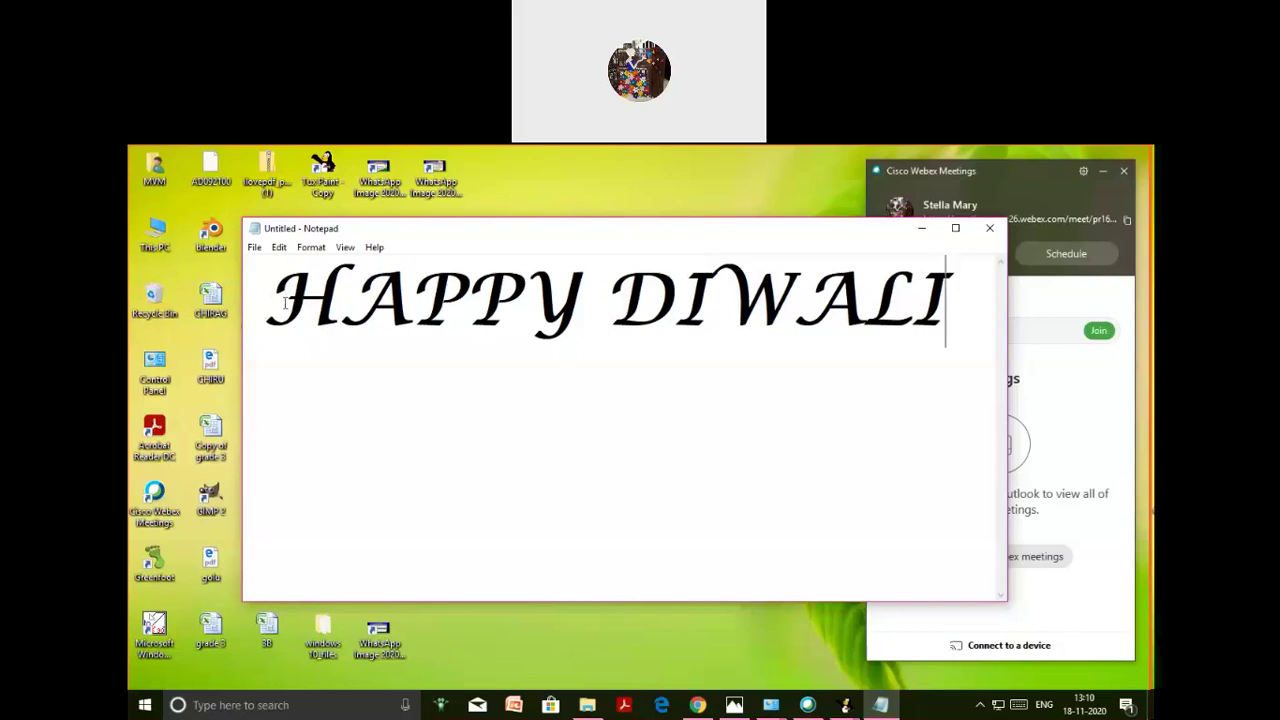
left_click(255, 250)
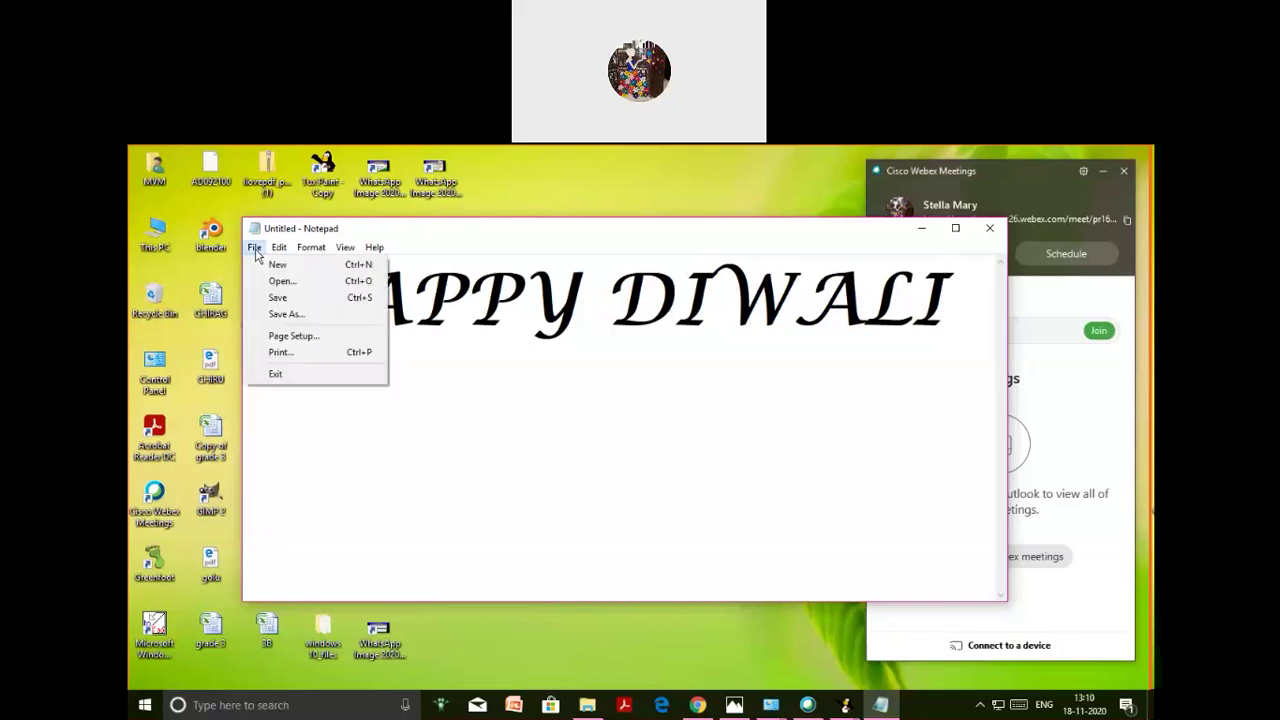
left_click(286, 316)
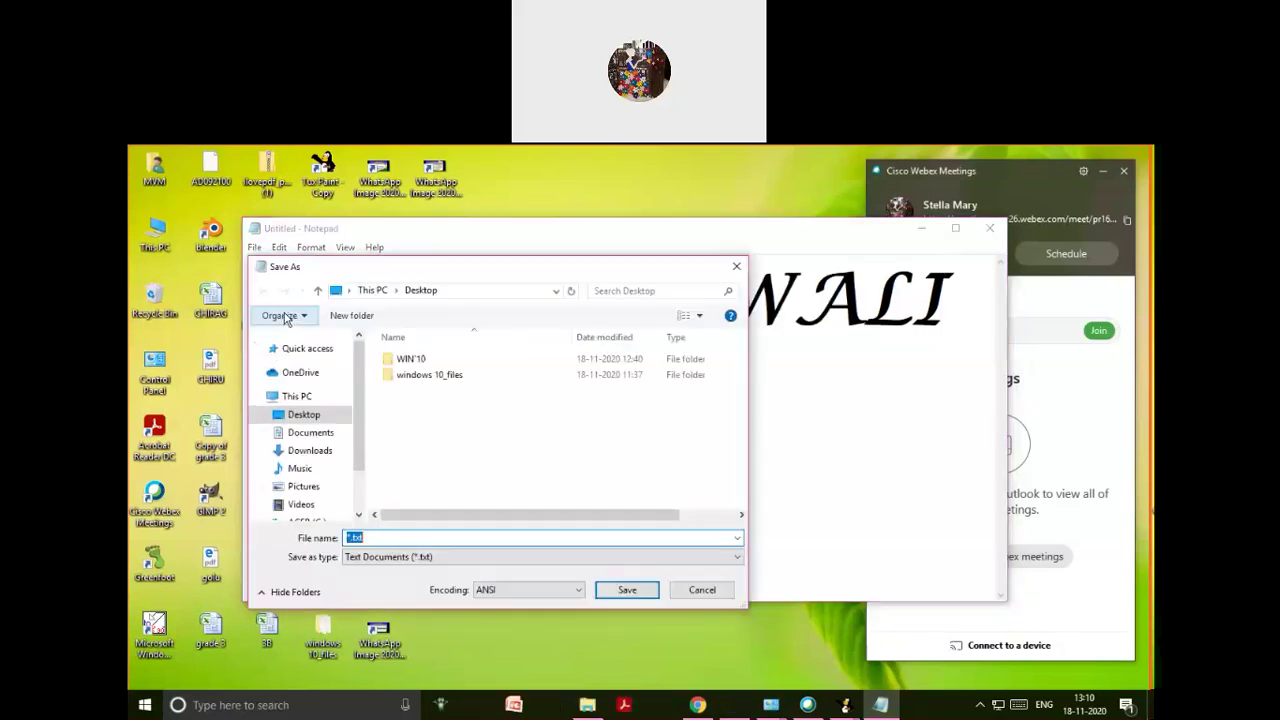
key("BackSpace")
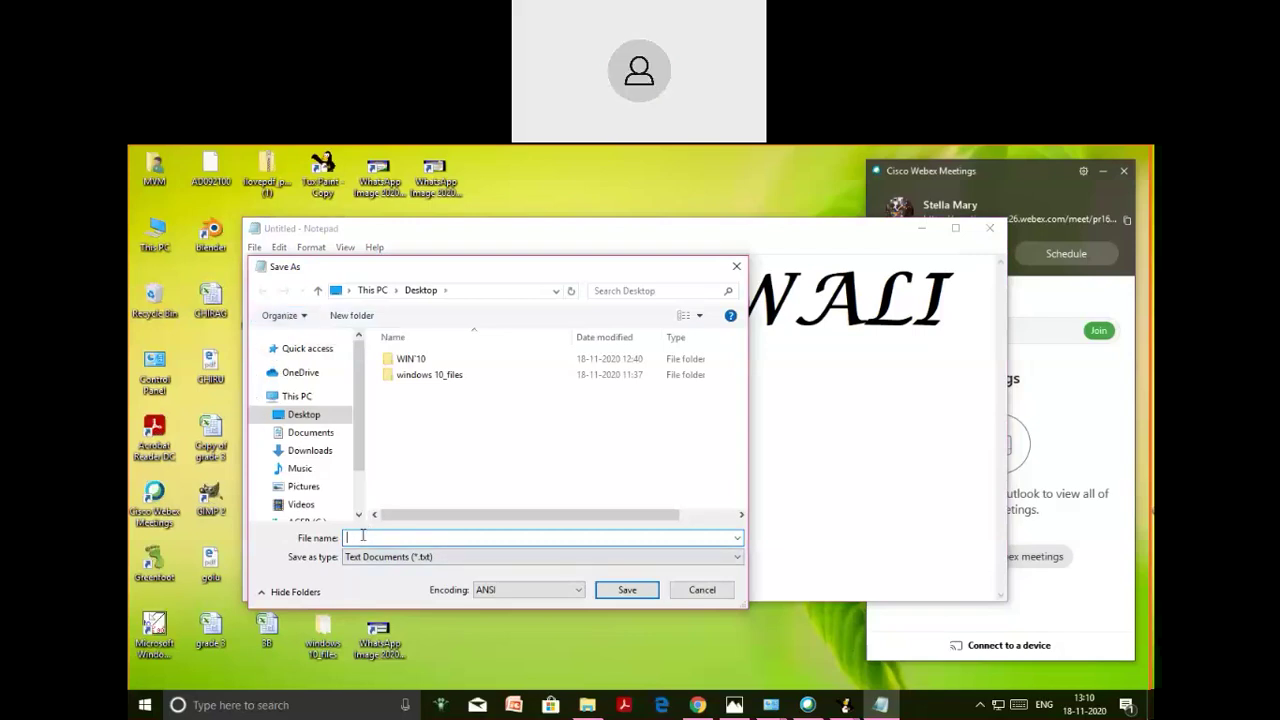
type("STELLA")
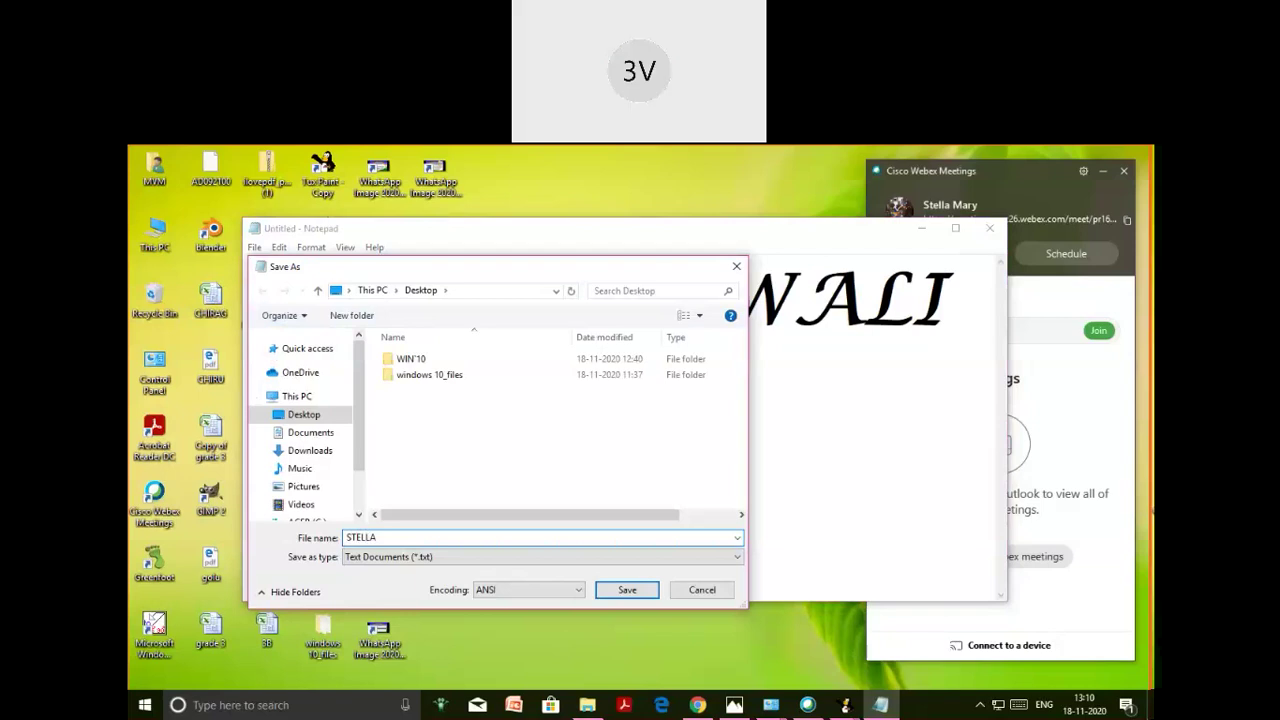
key("alt+Tab")
key("alt+Tab")
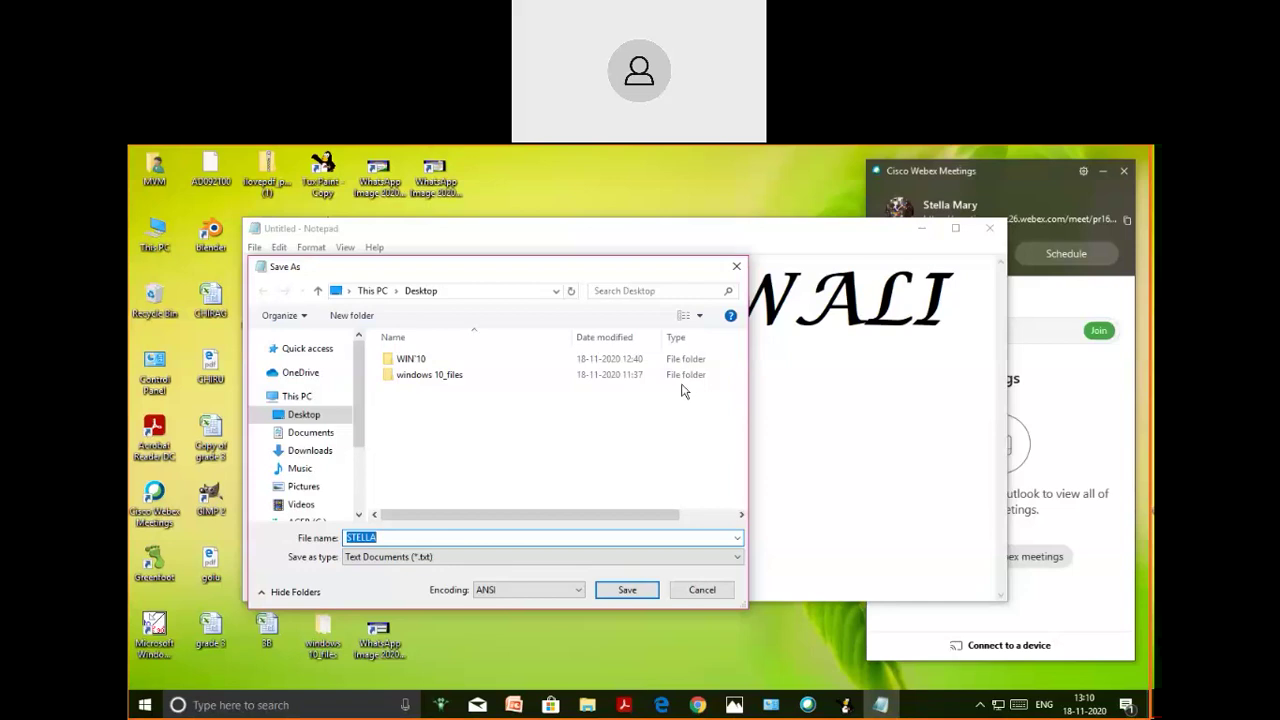
left_click(736, 266)
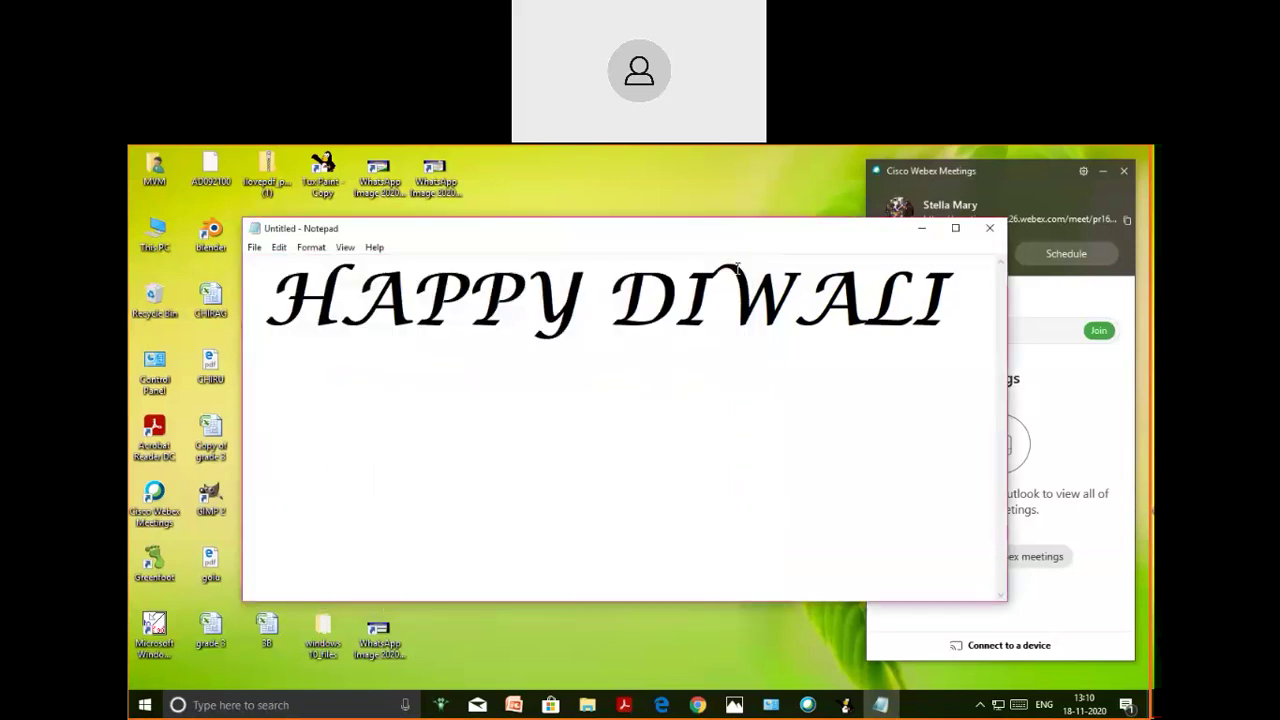
Save the document to the Desktop as a text file named with the presenter's first name
left_click(253, 247)
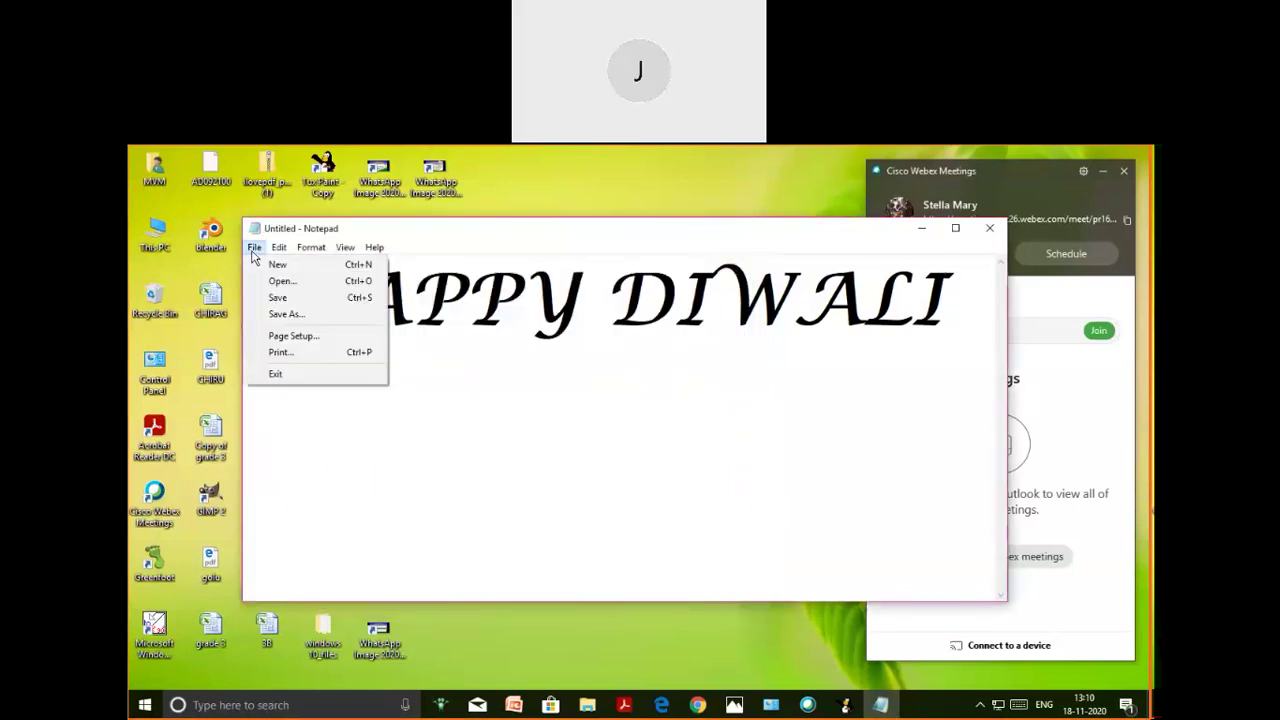
left_click(252, 316)
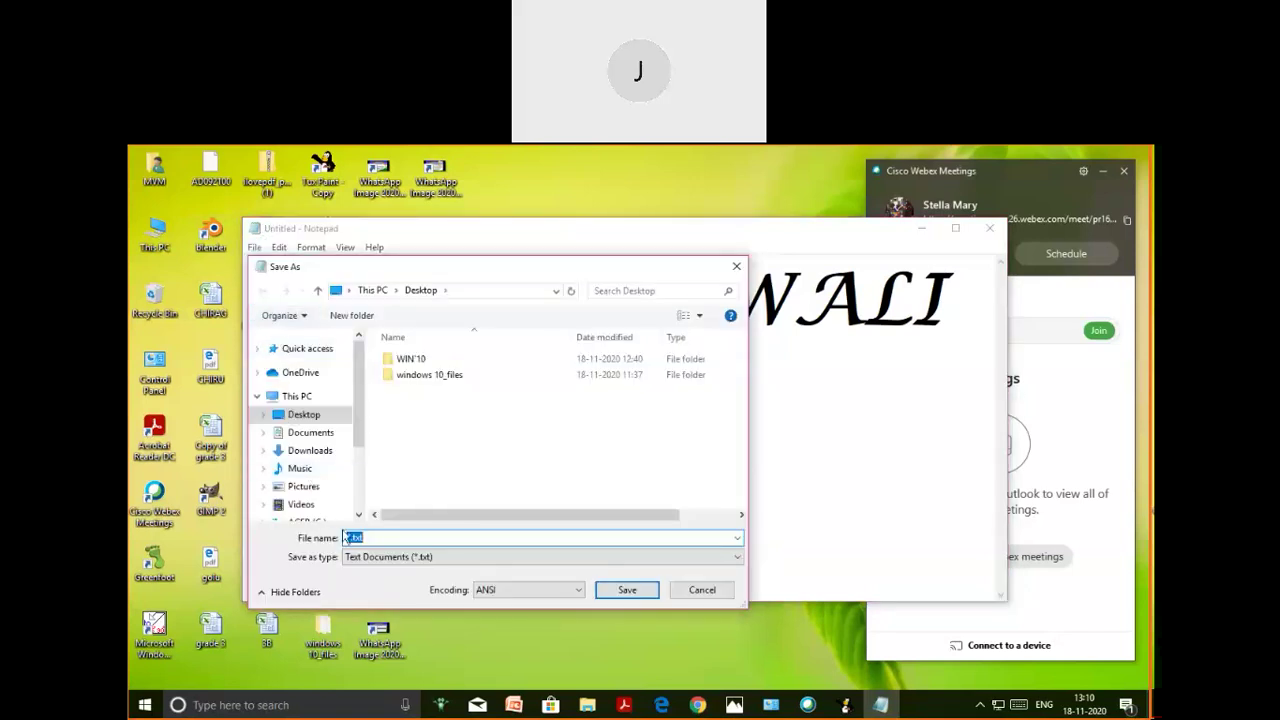
left_click(371, 537)
type("STELL")
left_click(627, 590)
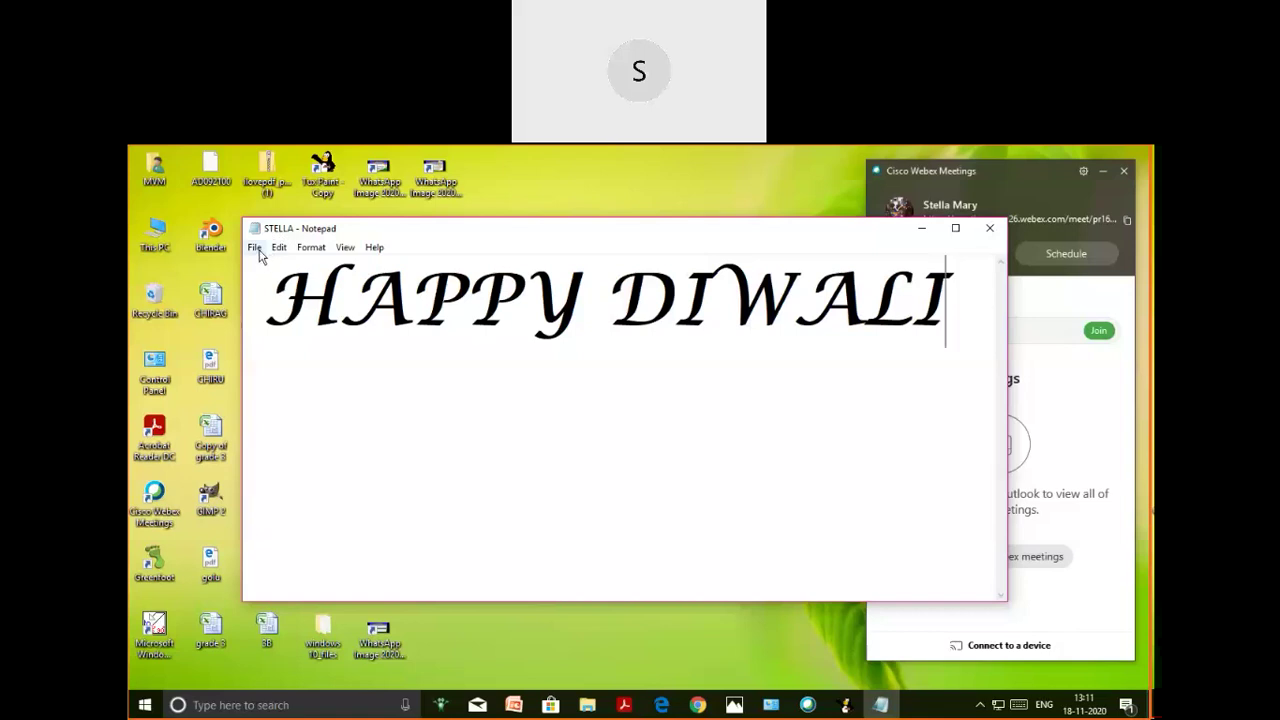
Save another copy of the document to the Desktop, using the presenter's full name as the file name
left_click(258, 252)
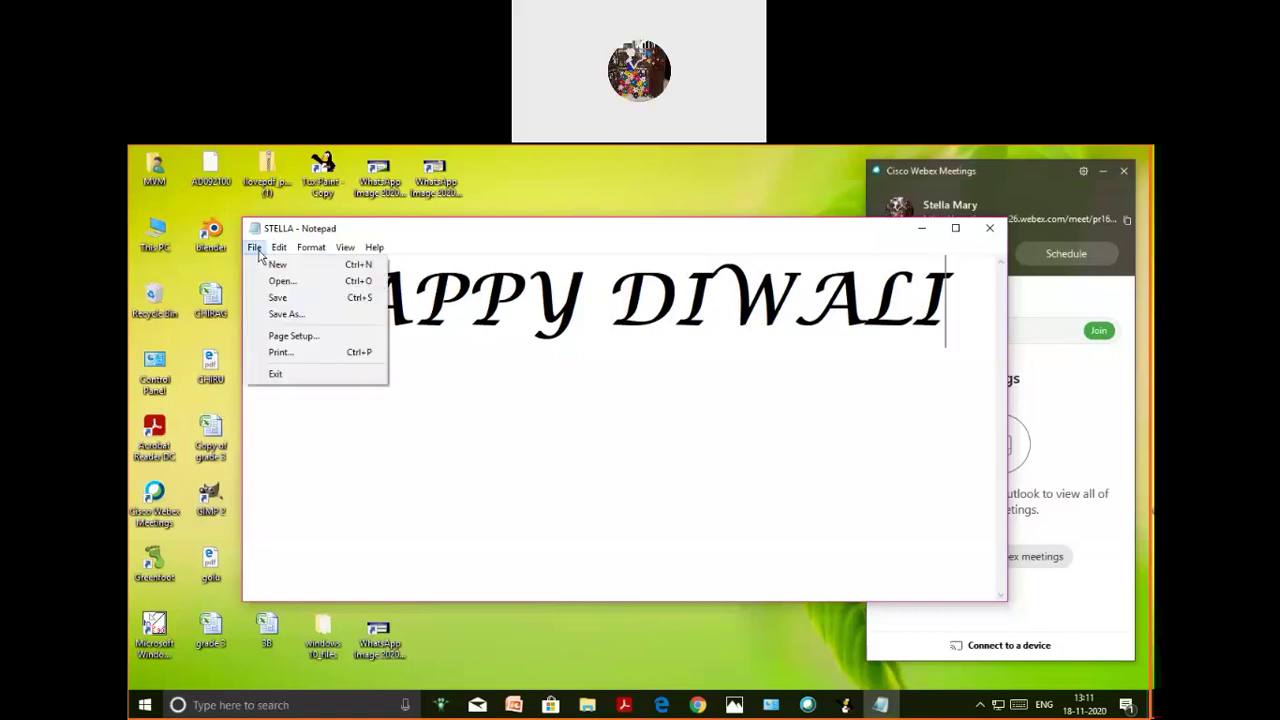
left_click(284, 315)
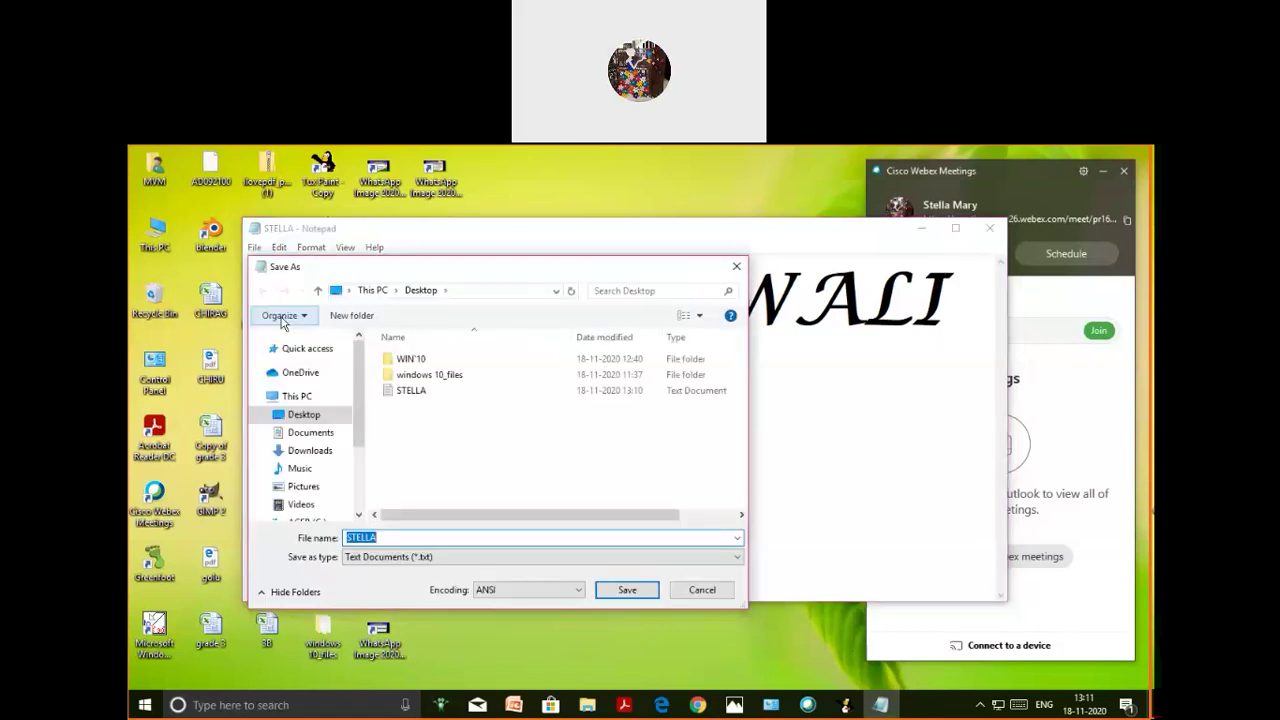
left_click(382, 537)
type("MARY")
left_click(628, 592)
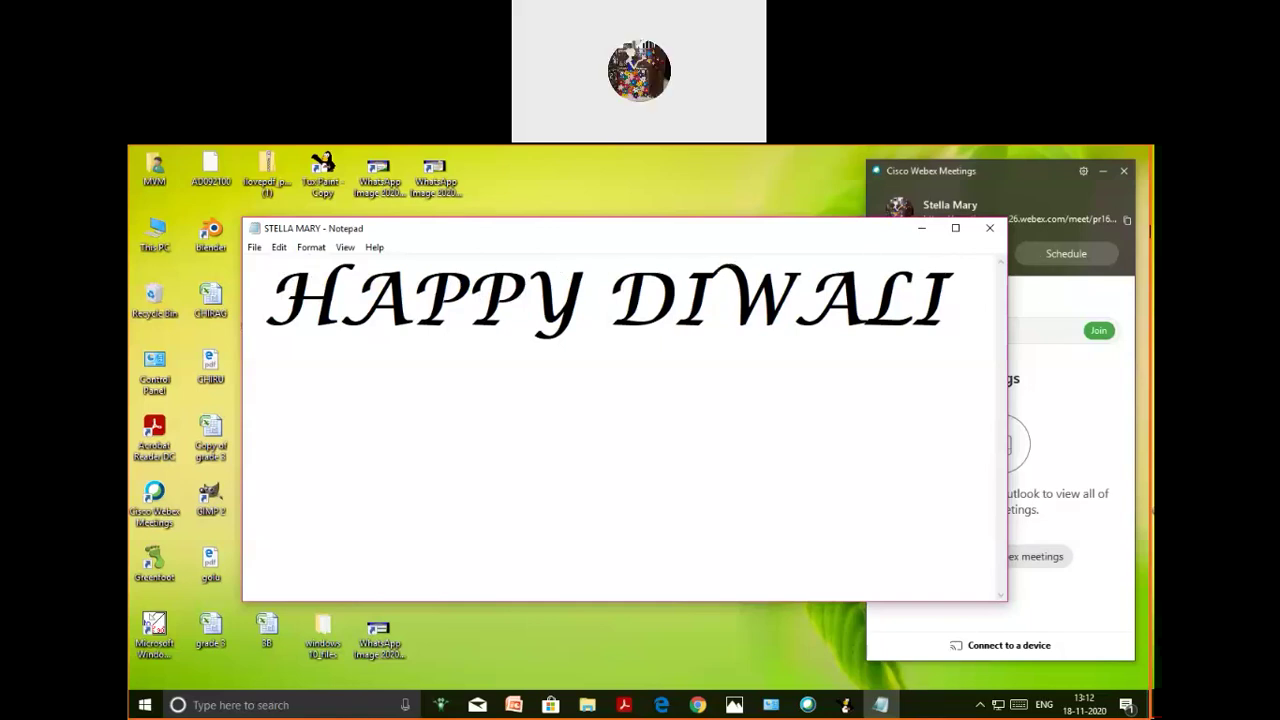
Switch the Notepad window between its maximized and restored sizes three times, finishing at the restored size
left_click(956, 230)
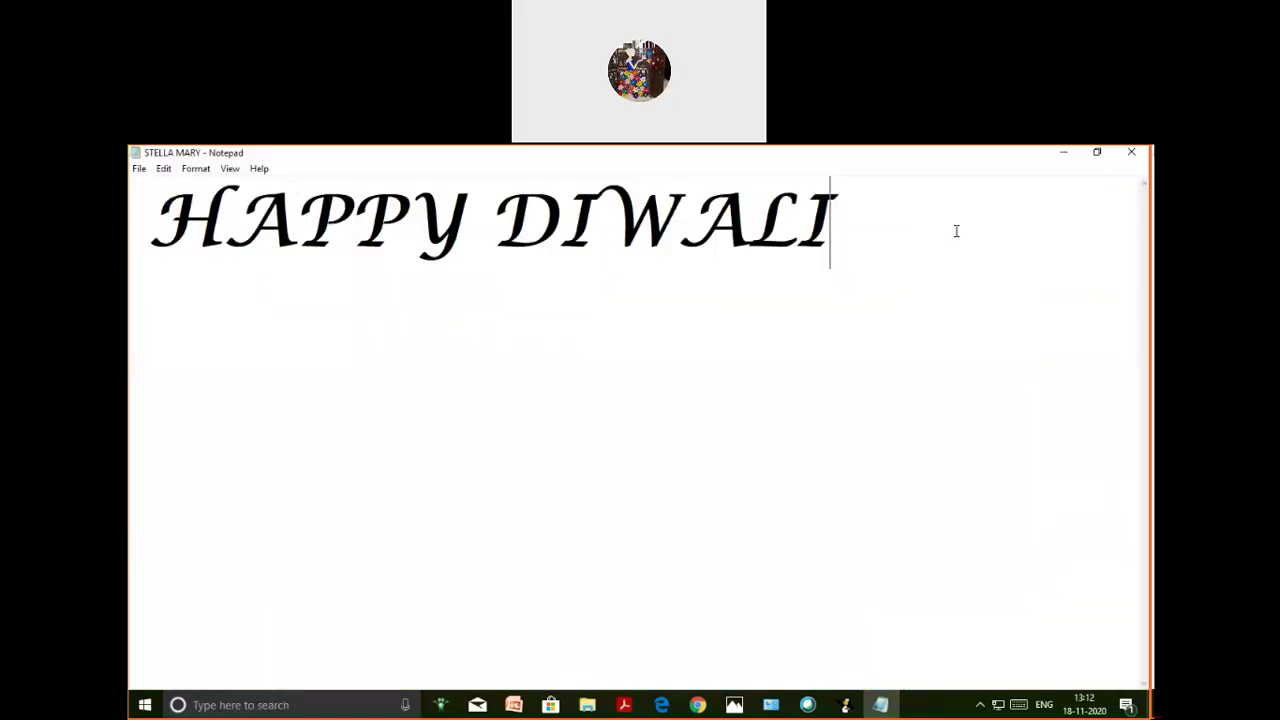
left_click(1097, 155)
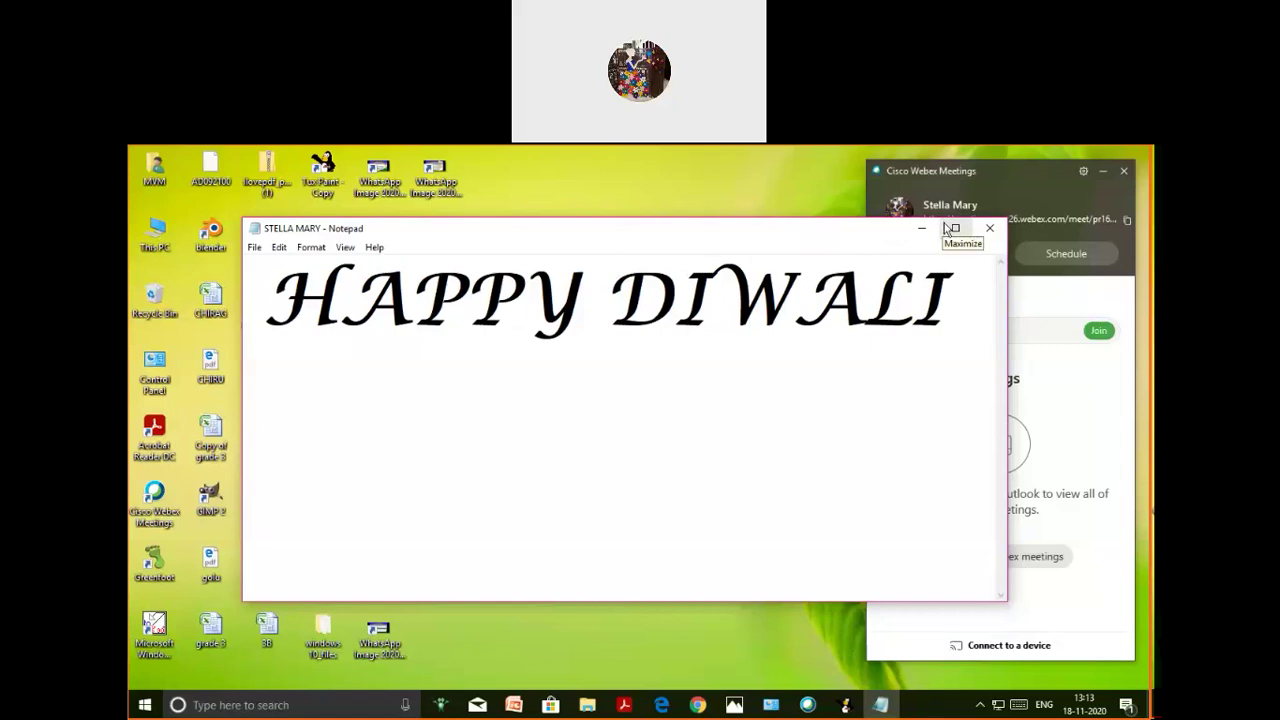
double_click(631, 238)
left_click(631, 238)
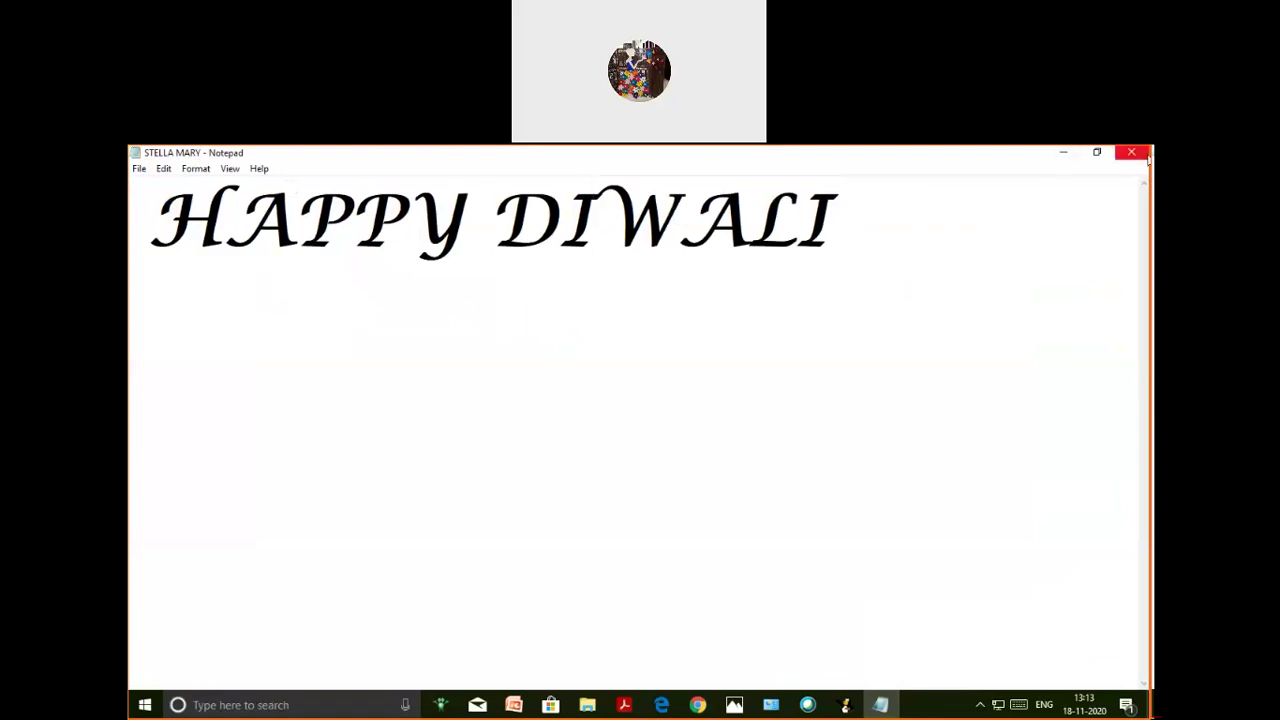
left_click(1097, 154)
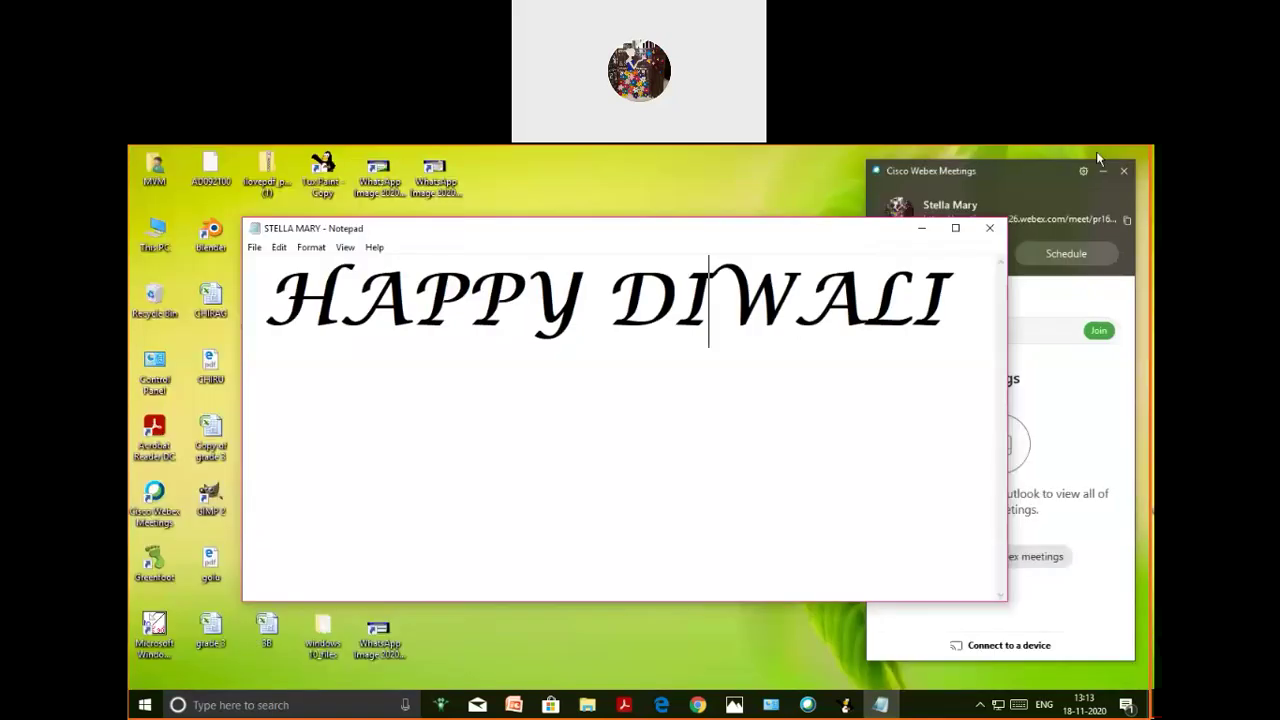
double_click(649, 237)
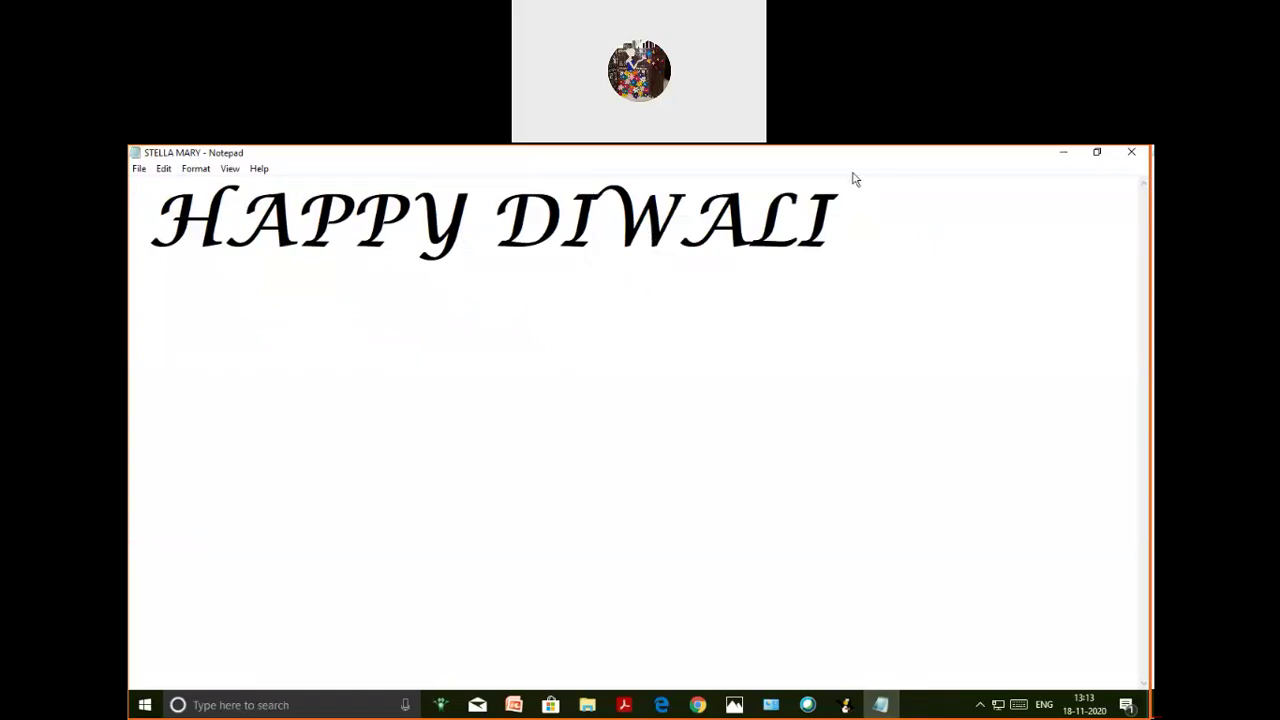
double_click(666, 535)
left_click(1002, 220)
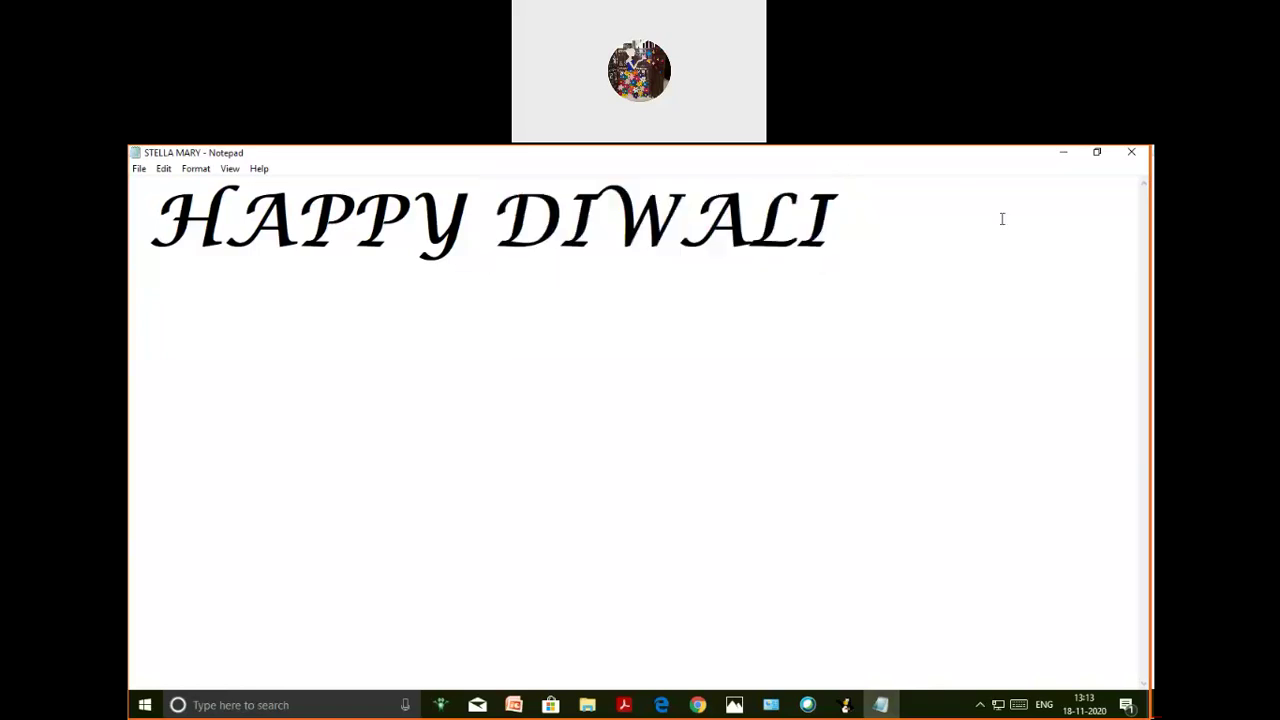
left_click(1096, 152)
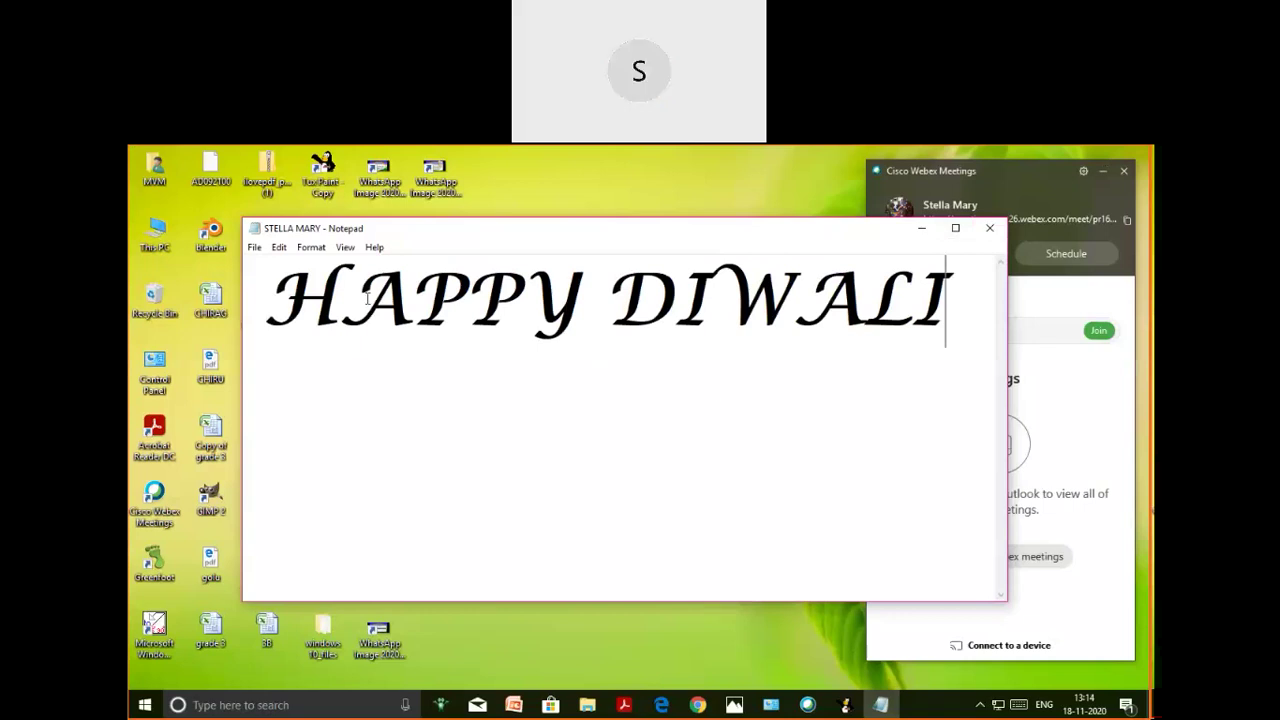
Set the font size of the Notepad text to 36
left_click(311, 250)
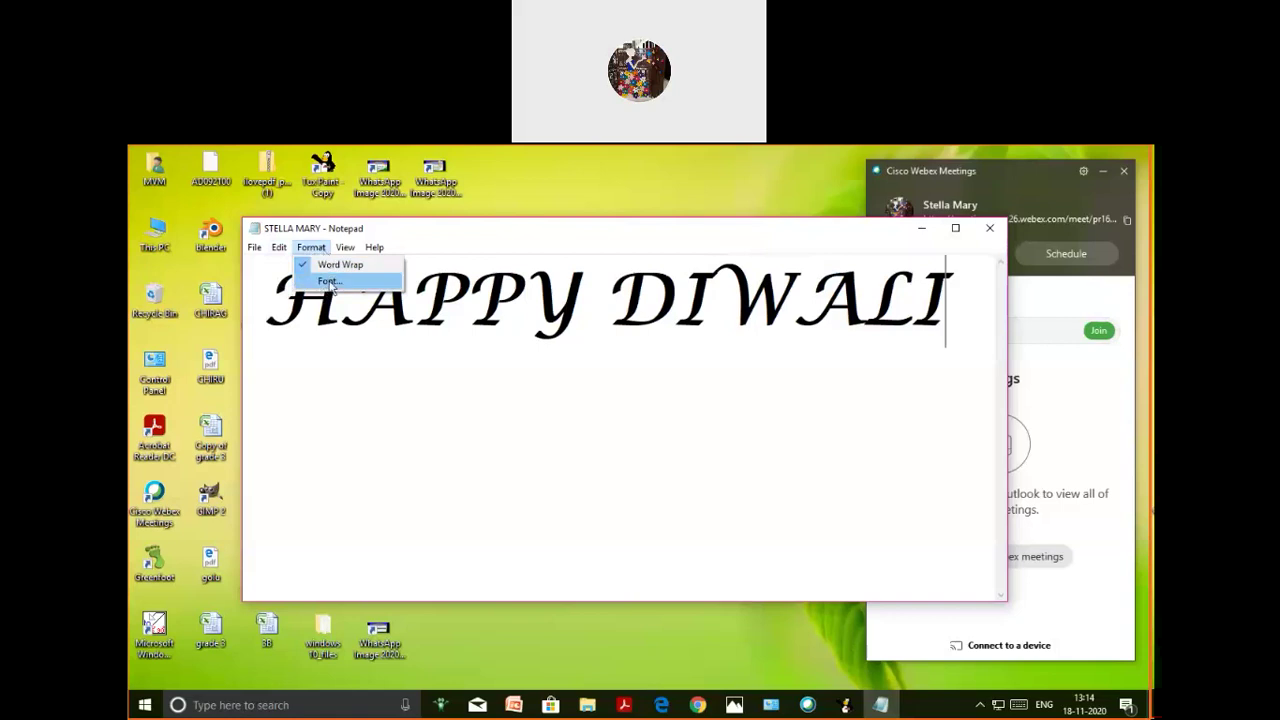
left_click(329, 282)
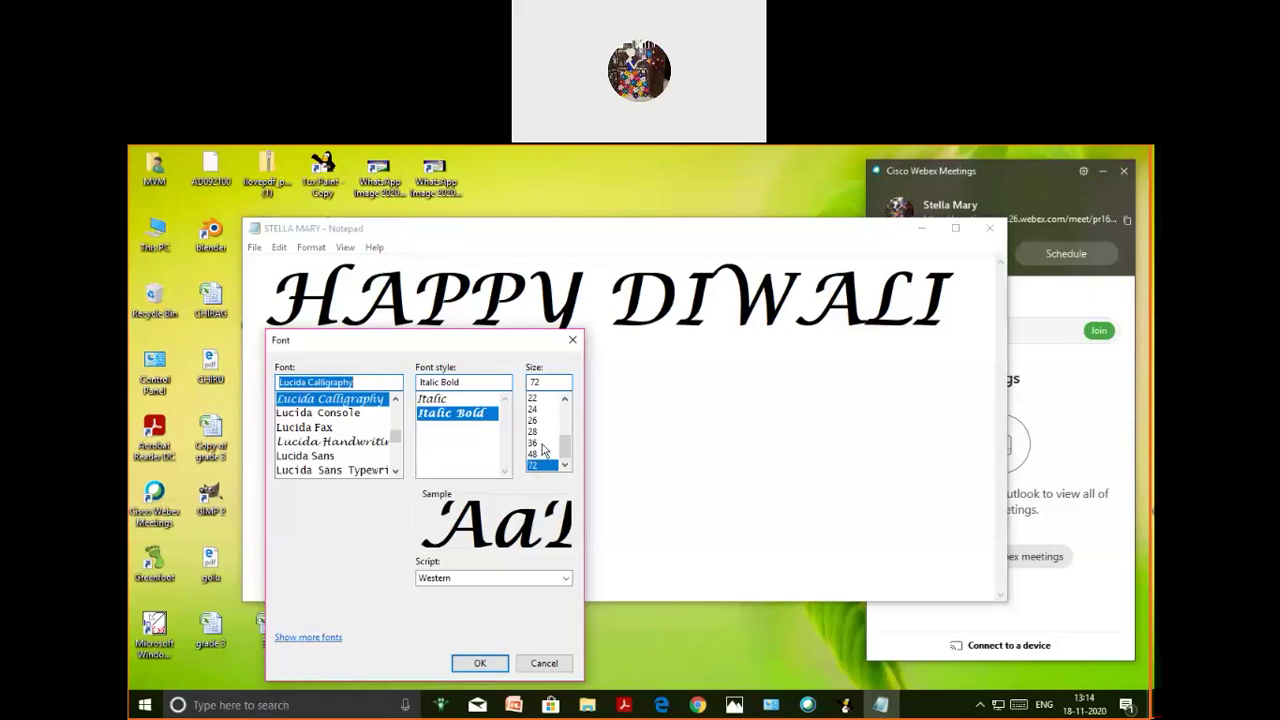
left_click(542, 443)
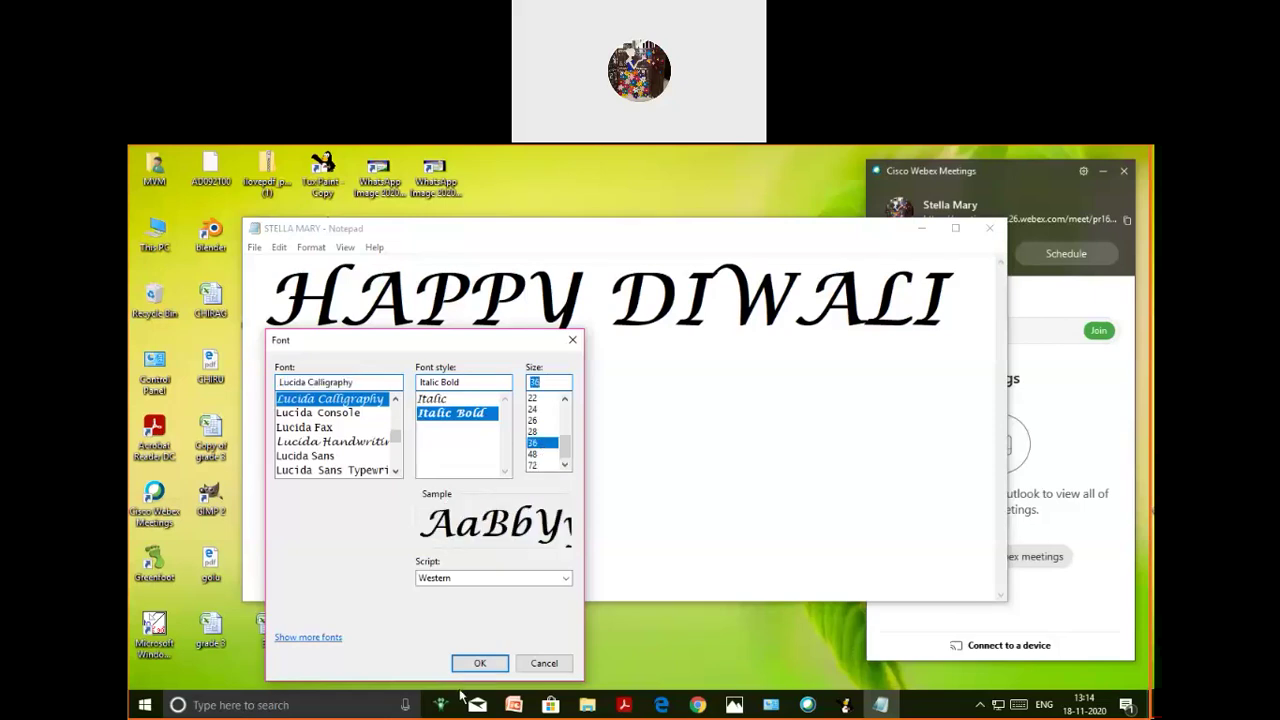
left_click(479, 663)
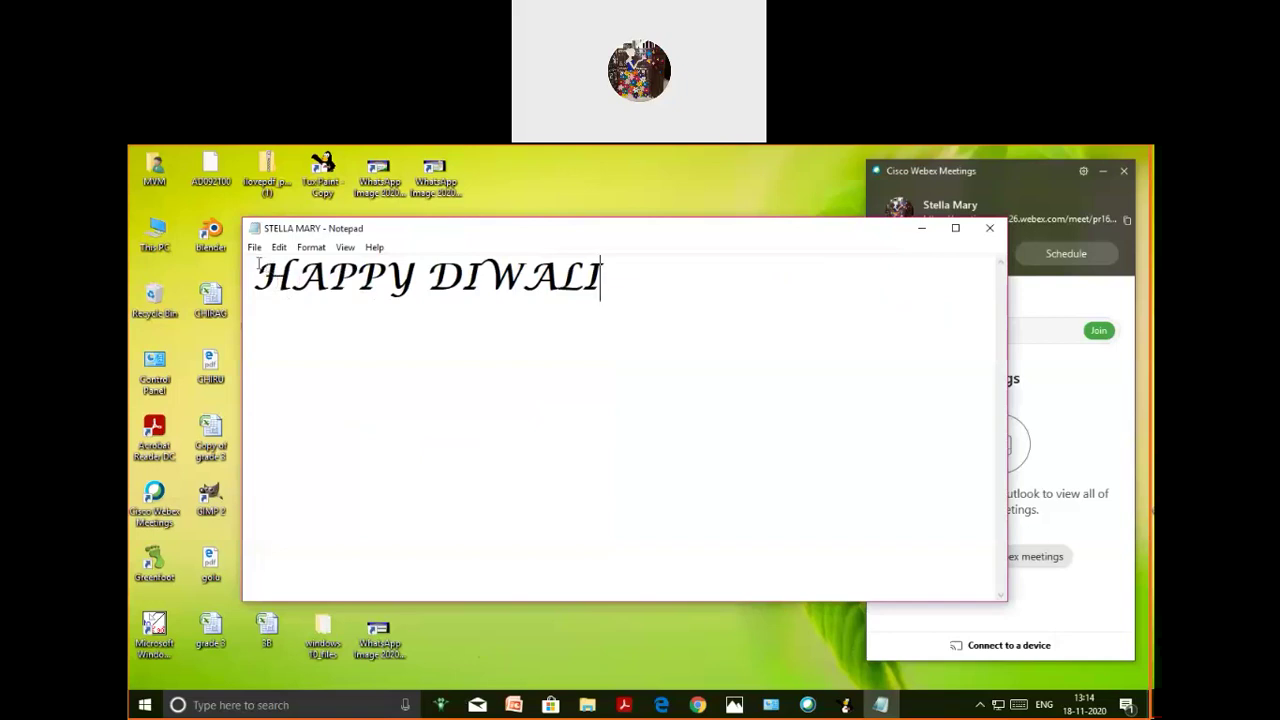
Change the font of the Notepad text to Vladimir Script
left_click(311, 247)
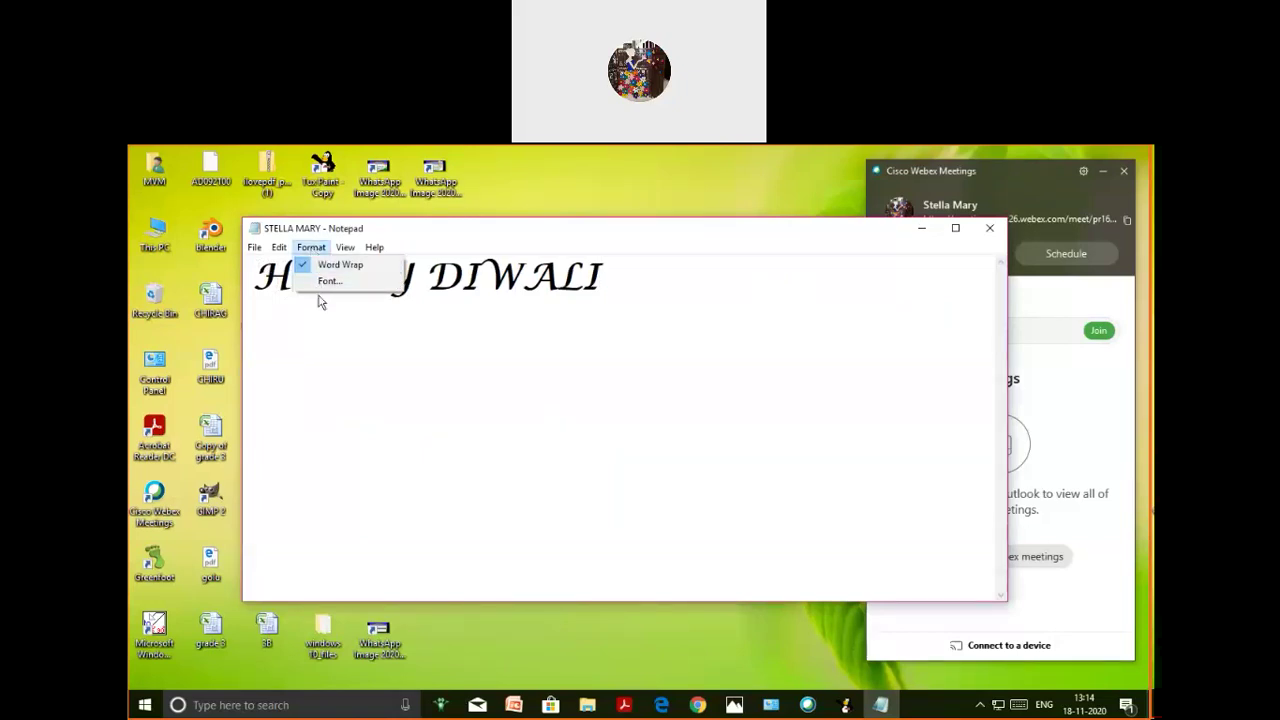
left_click(329, 283)
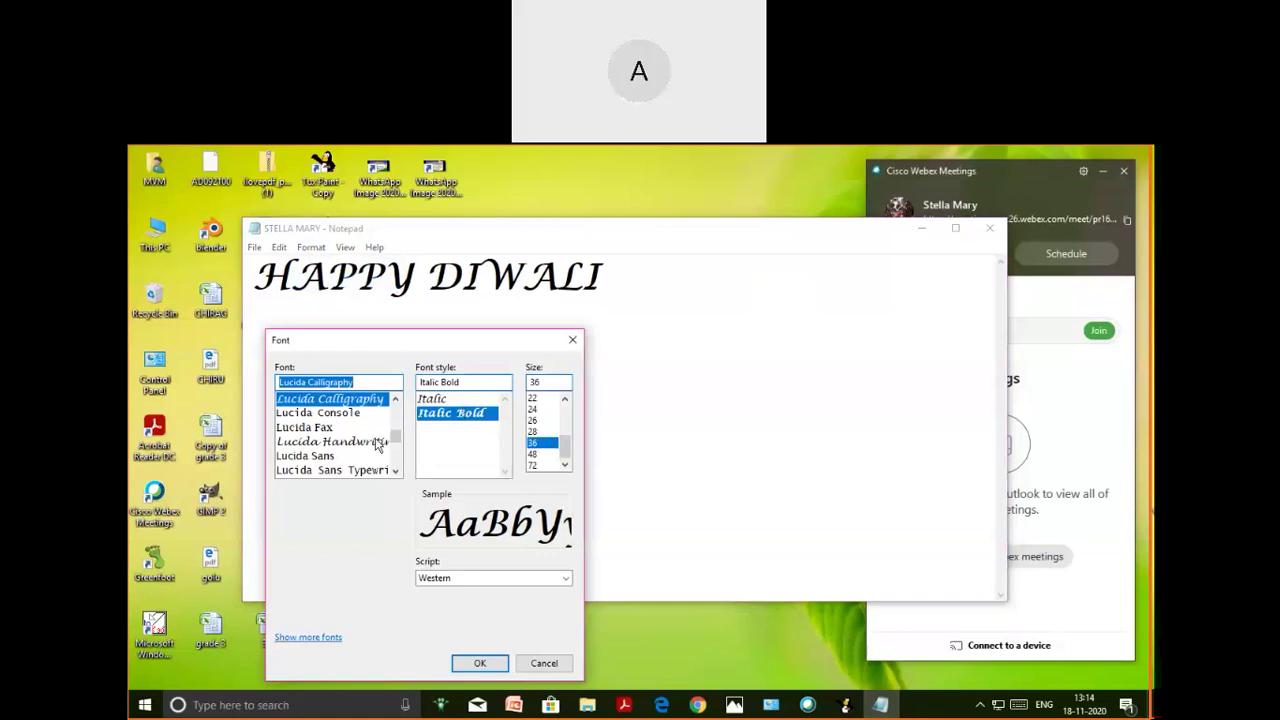
left_click_drag(395, 440, 402, 463)
left_click(330, 442)
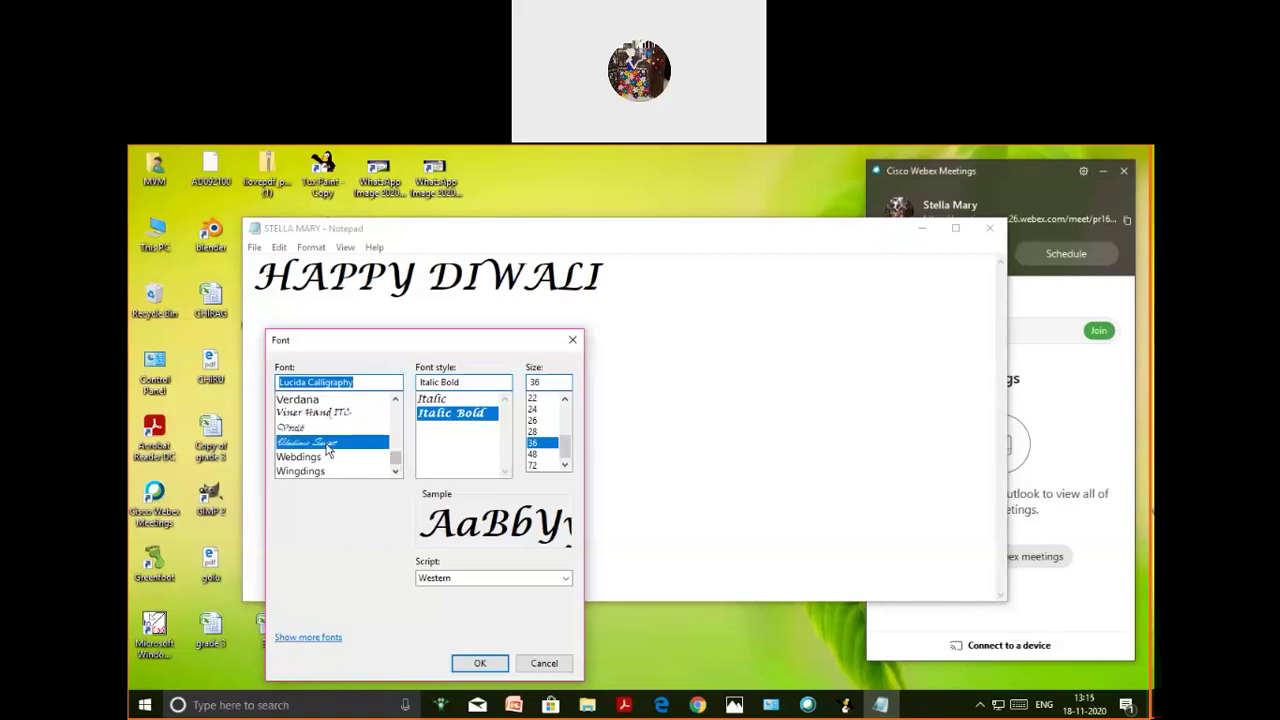
left_click(480, 664)
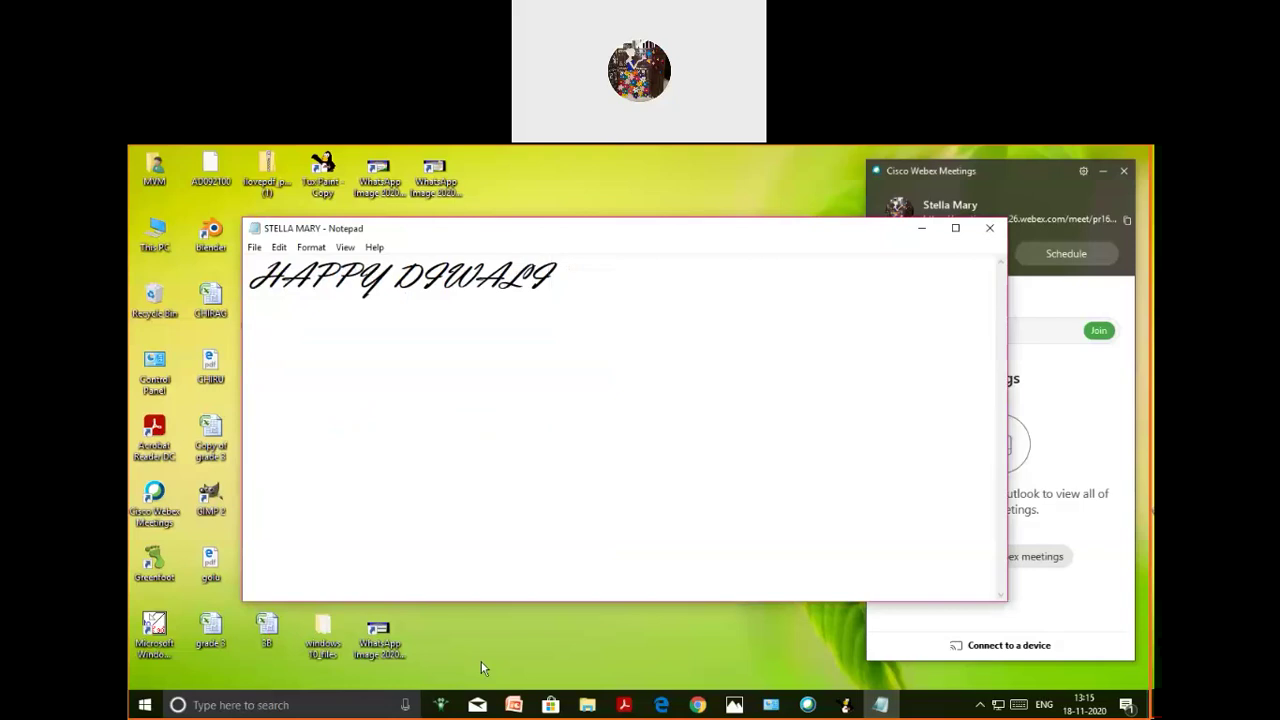
left_click(313, 248)
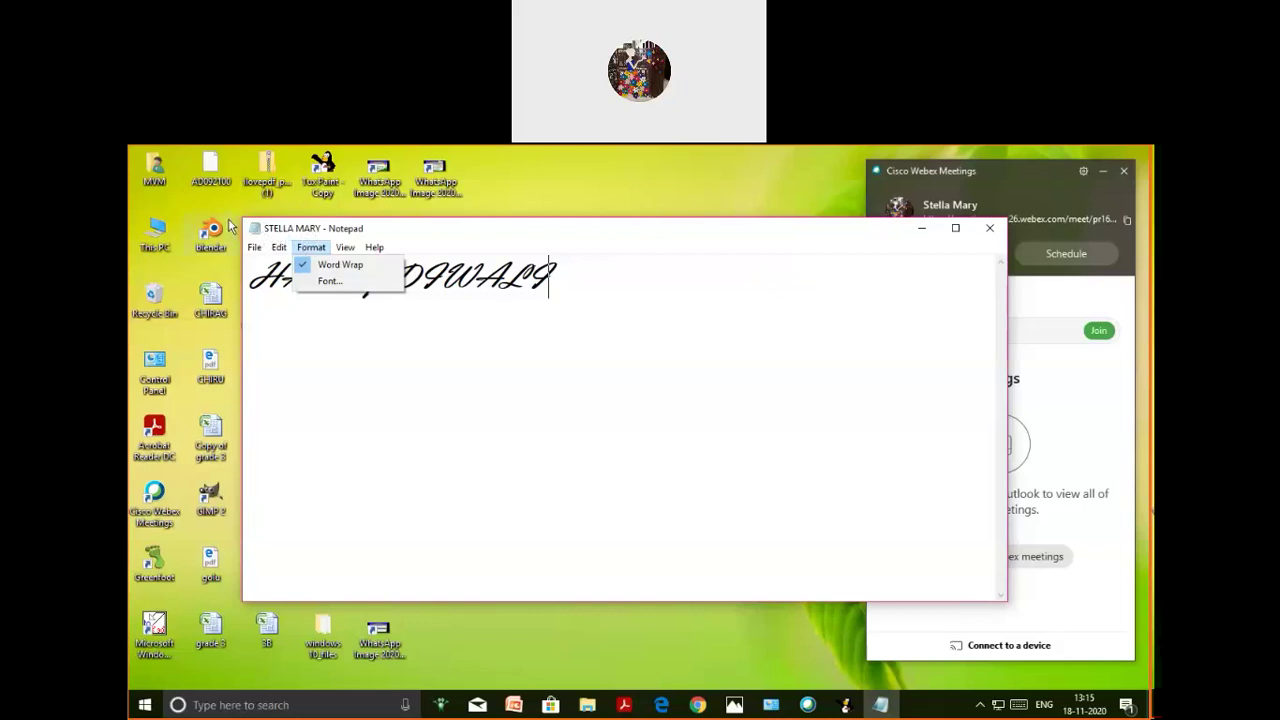
mouse_move(254, 249)
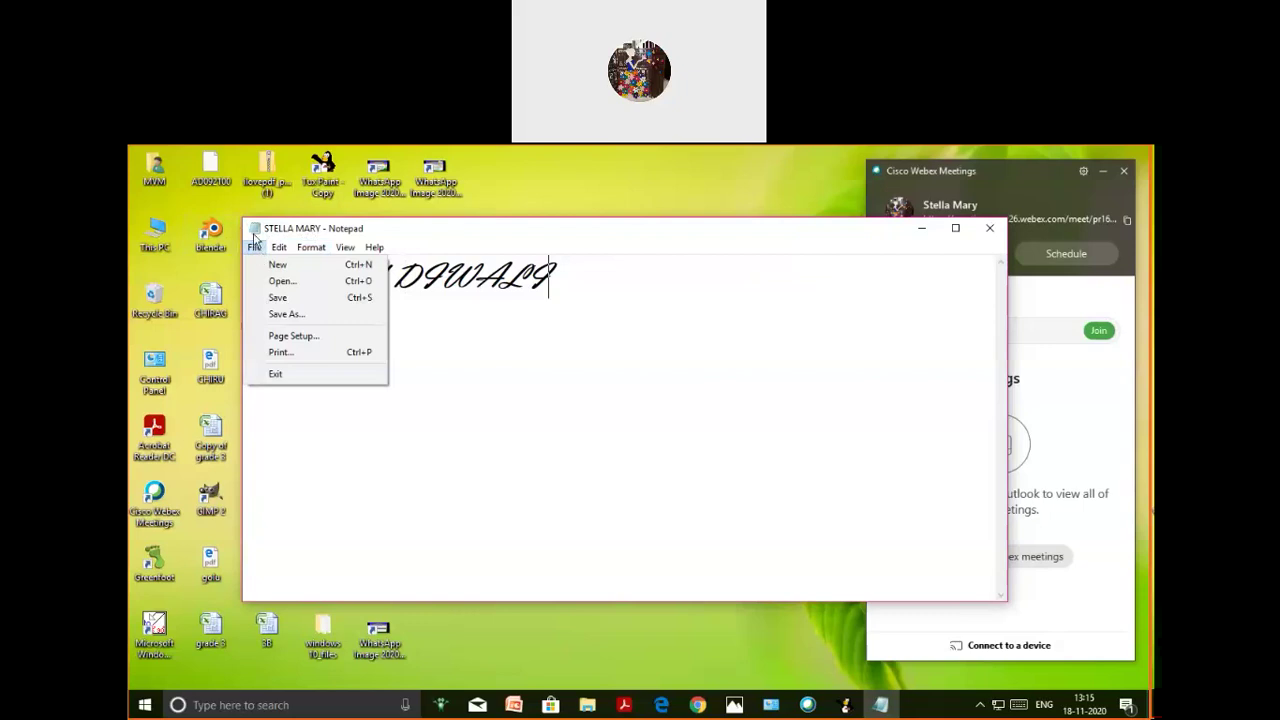
mouse_move(374, 247)
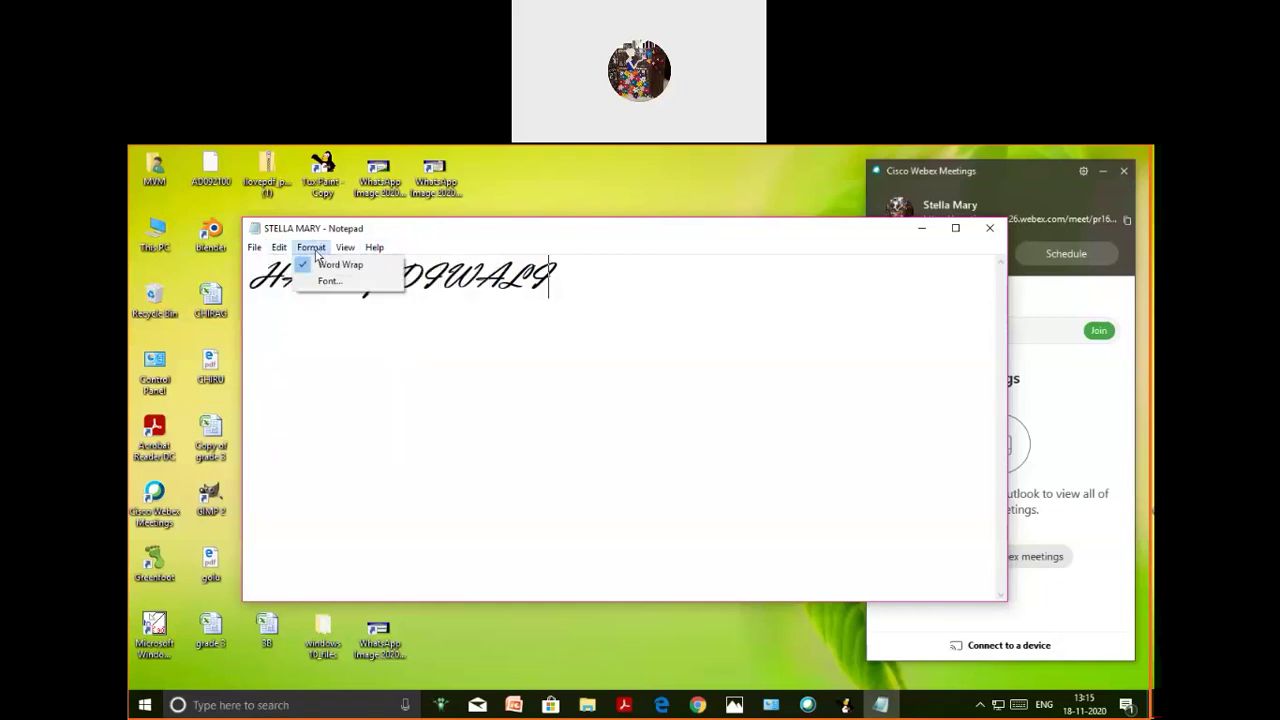
mouse_move(388, 253)
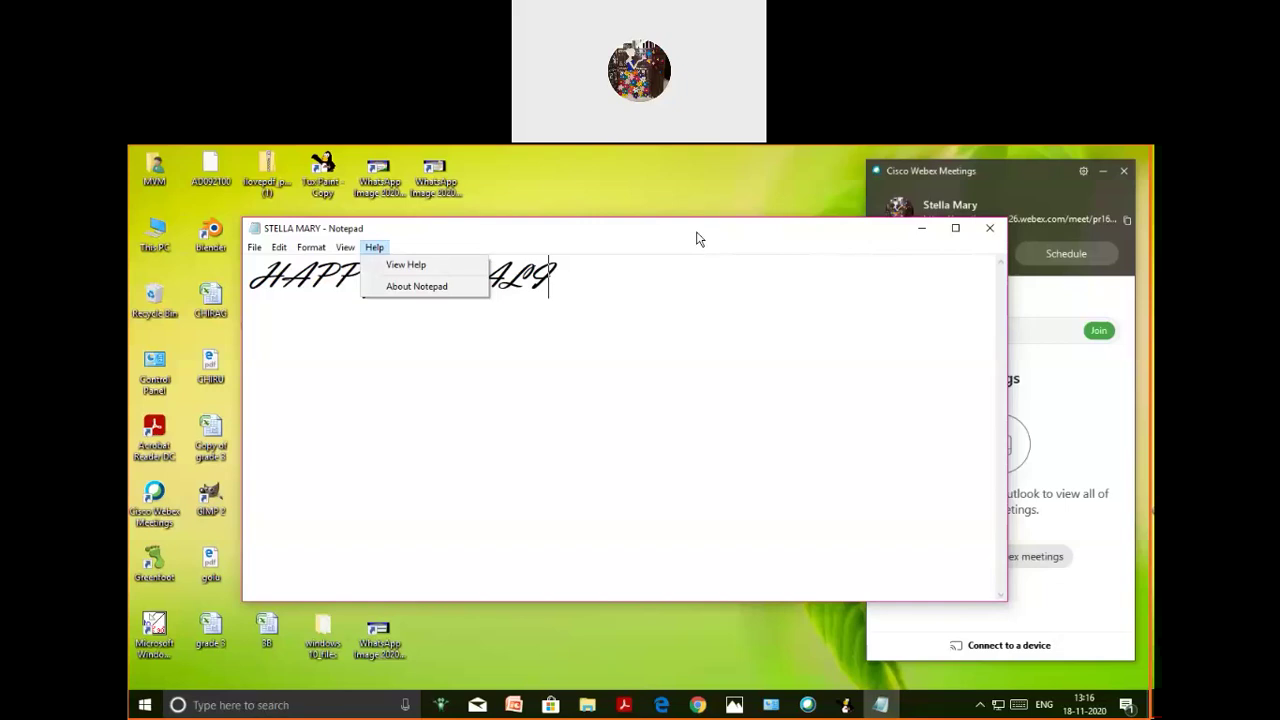
left_click(642, 235)
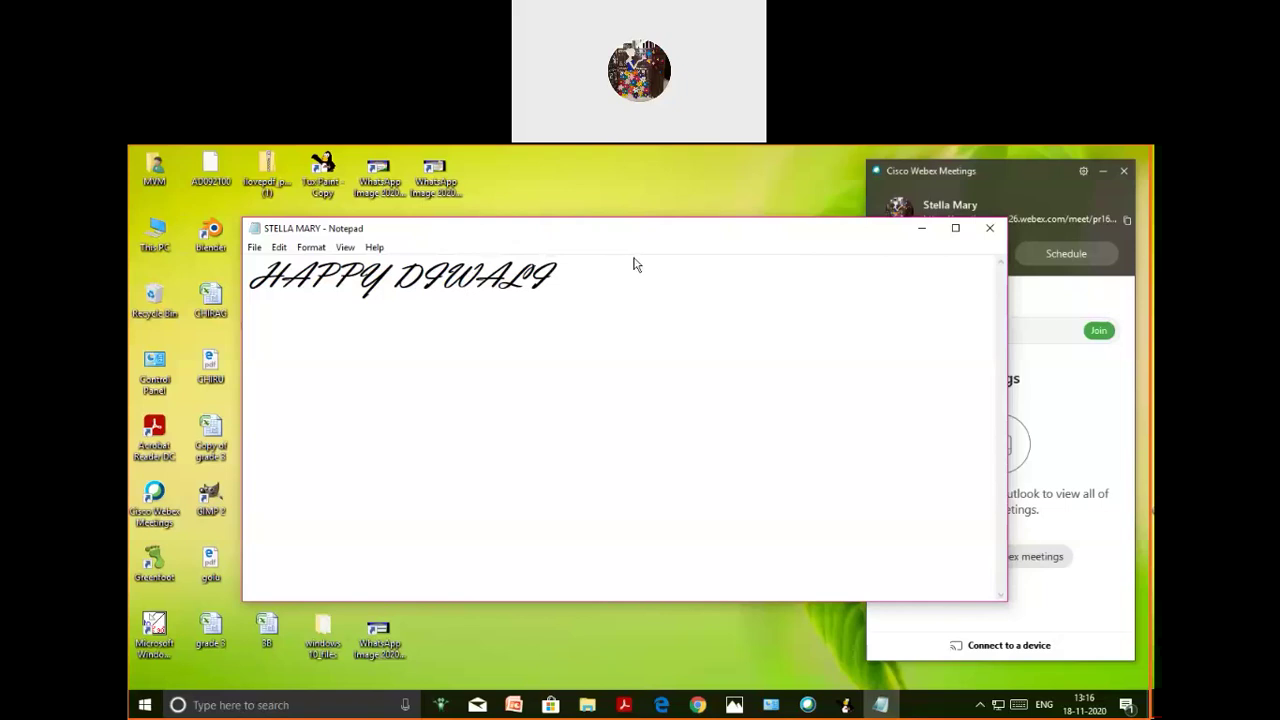
Move the Notepad window slightly down and reduce both its height and its width so more of the desktop is uncovered
left_click_drag(640, 236, 633, 264)
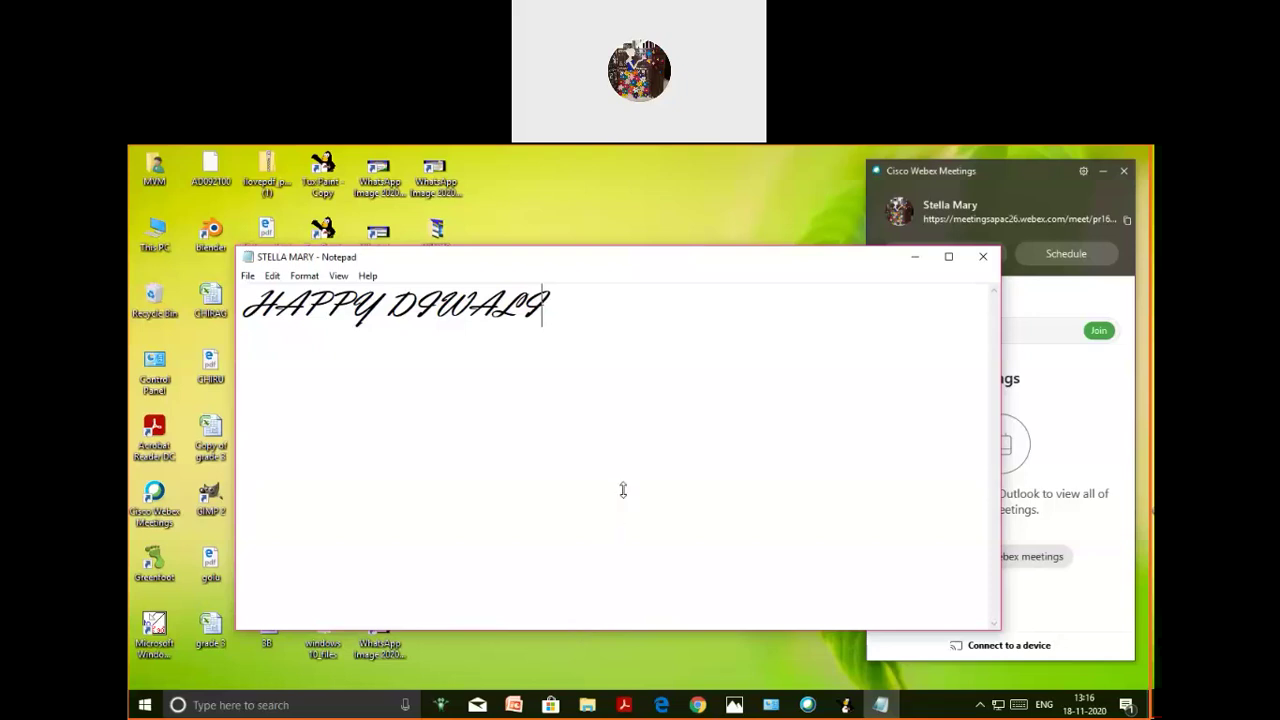
left_click_drag(626, 454, 626, 452)
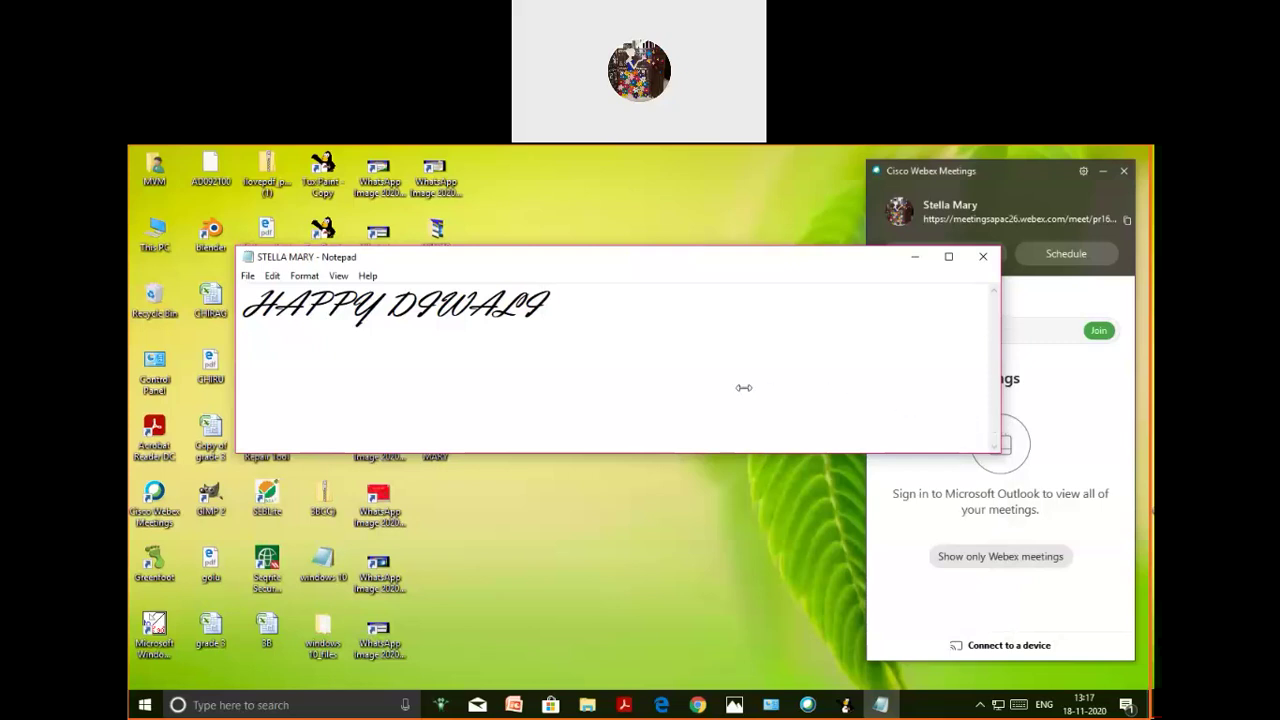
left_click_drag(692, 388, 690, 388)
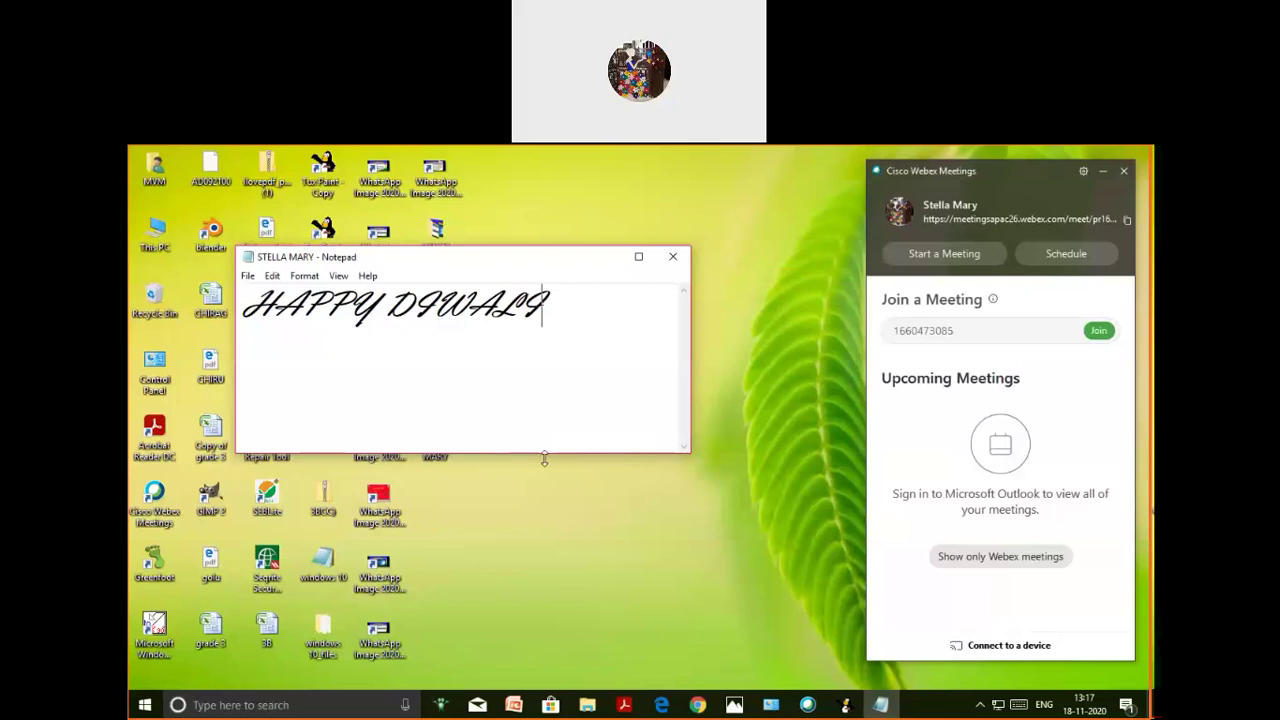
Shrink the Notepad window to a small rectangle around its text, enlarge its height and width again, and close it
left_click_drag(558, 415, 566, 372)
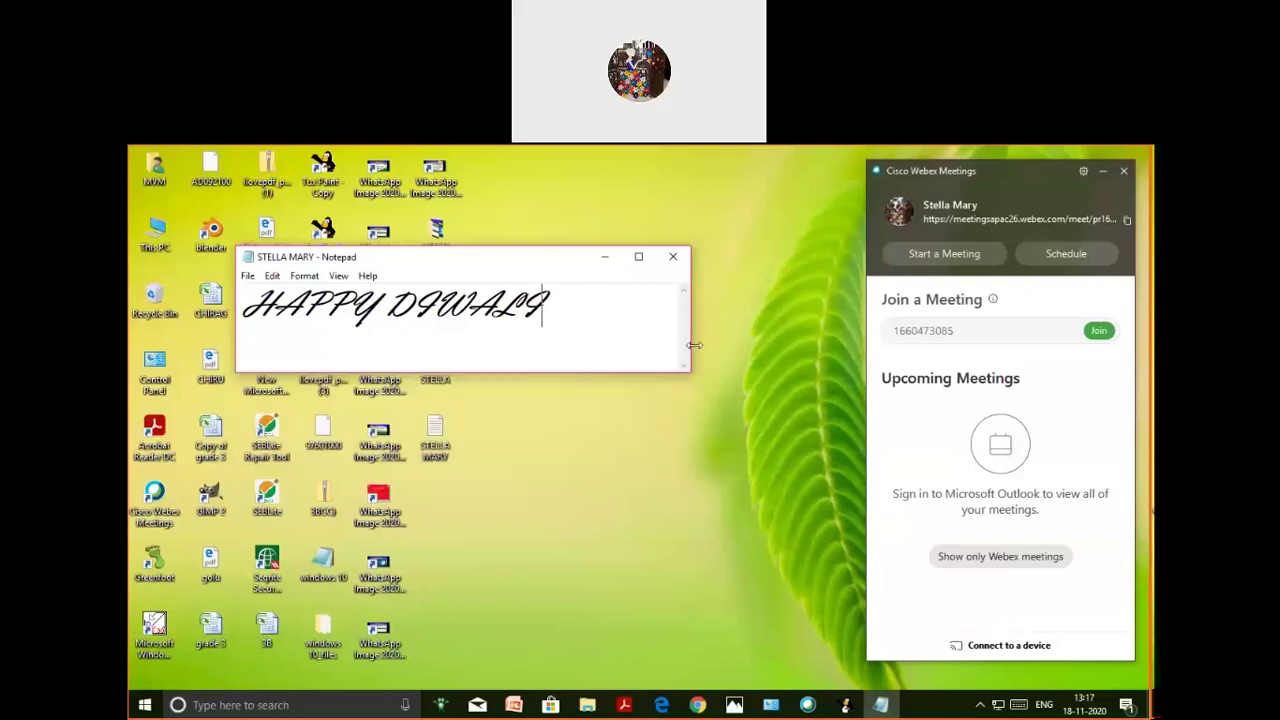
left_click_drag(660, 337, 624, 337)
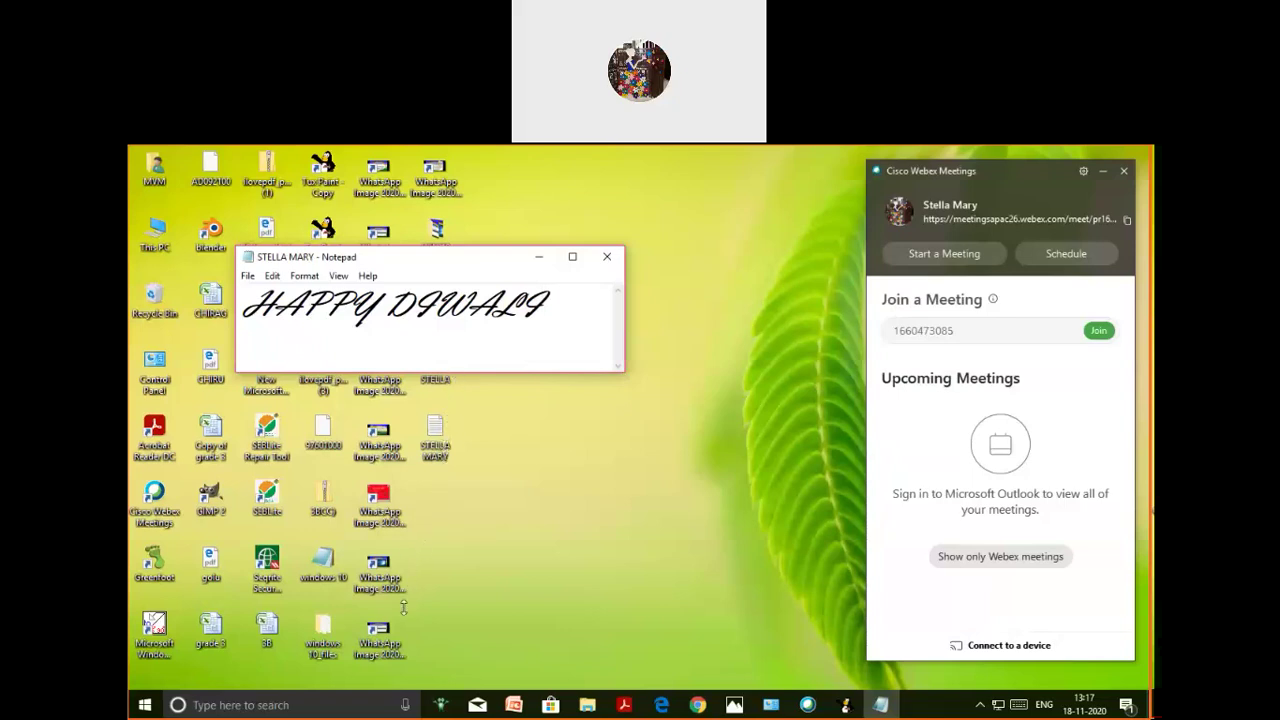
left_click_drag(404, 371, 404, 607)
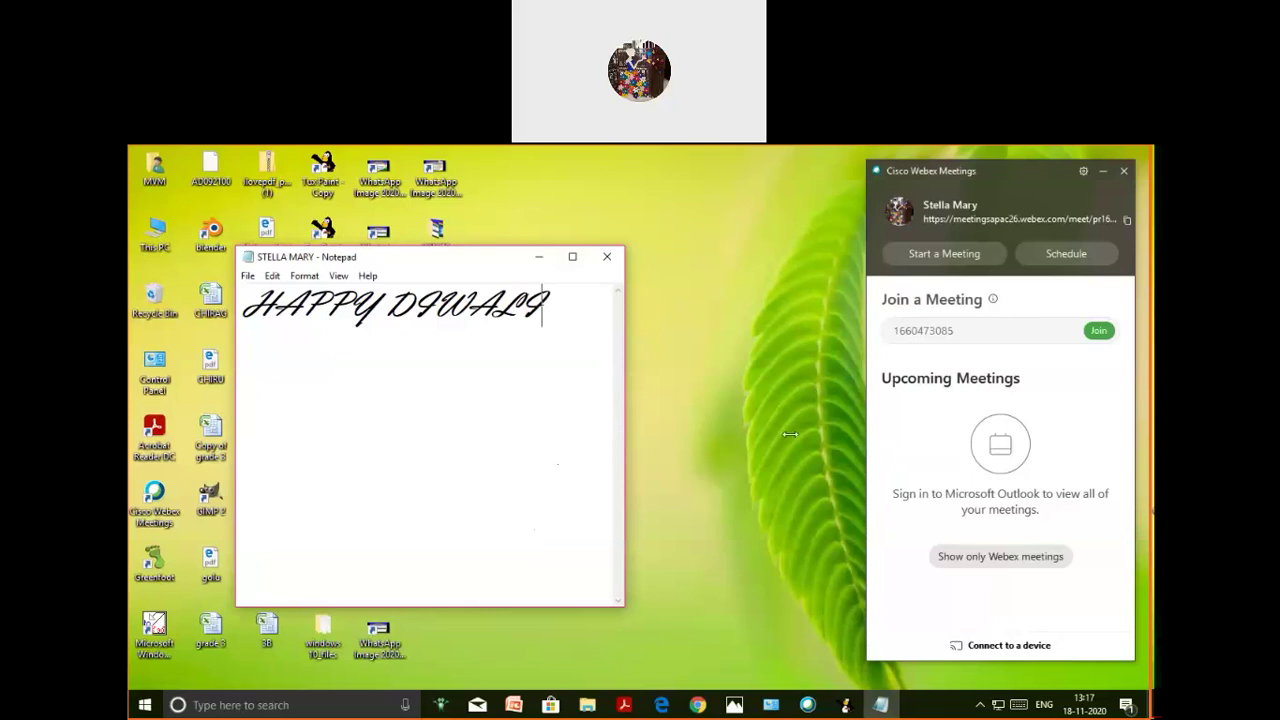
left_click_drag(883, 436, 880, 436)
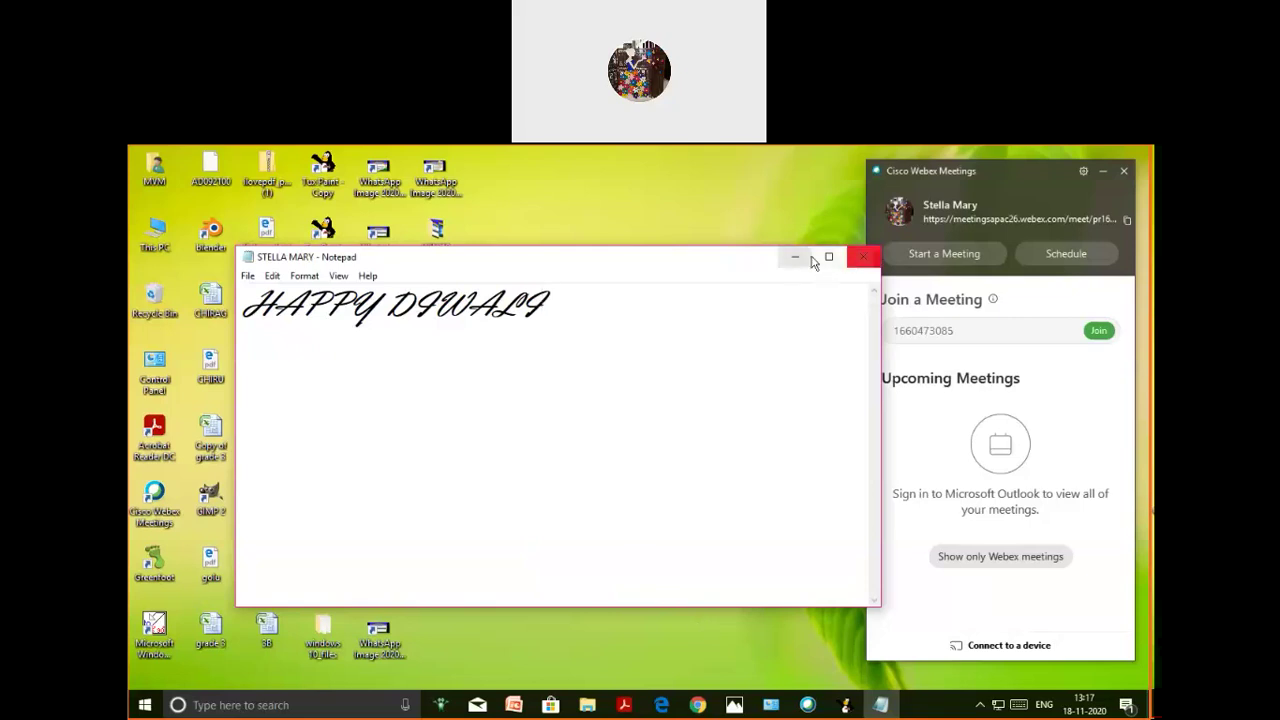
left_click(864, 257)
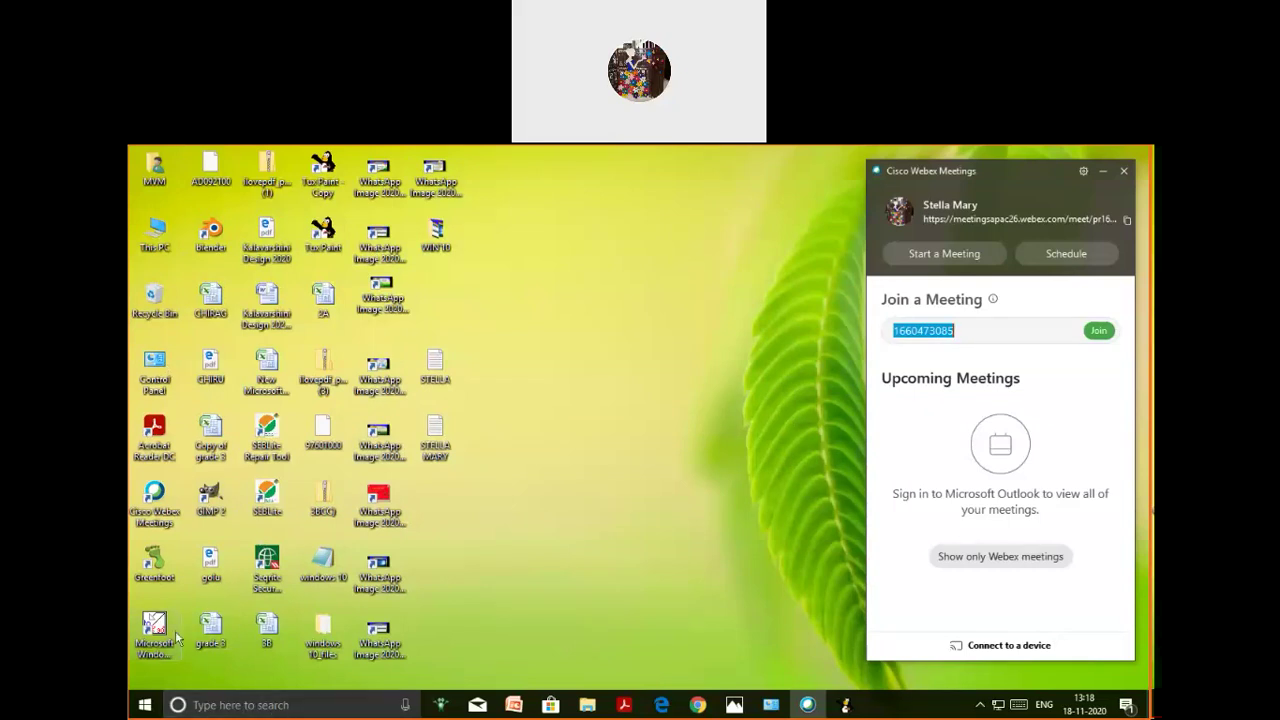
View the WhatsApp image shortcuts for the Windows 10 taskbar overview, the Recycle Bin and Introduction to Windows 10, closing each one
left_click(385, 243)
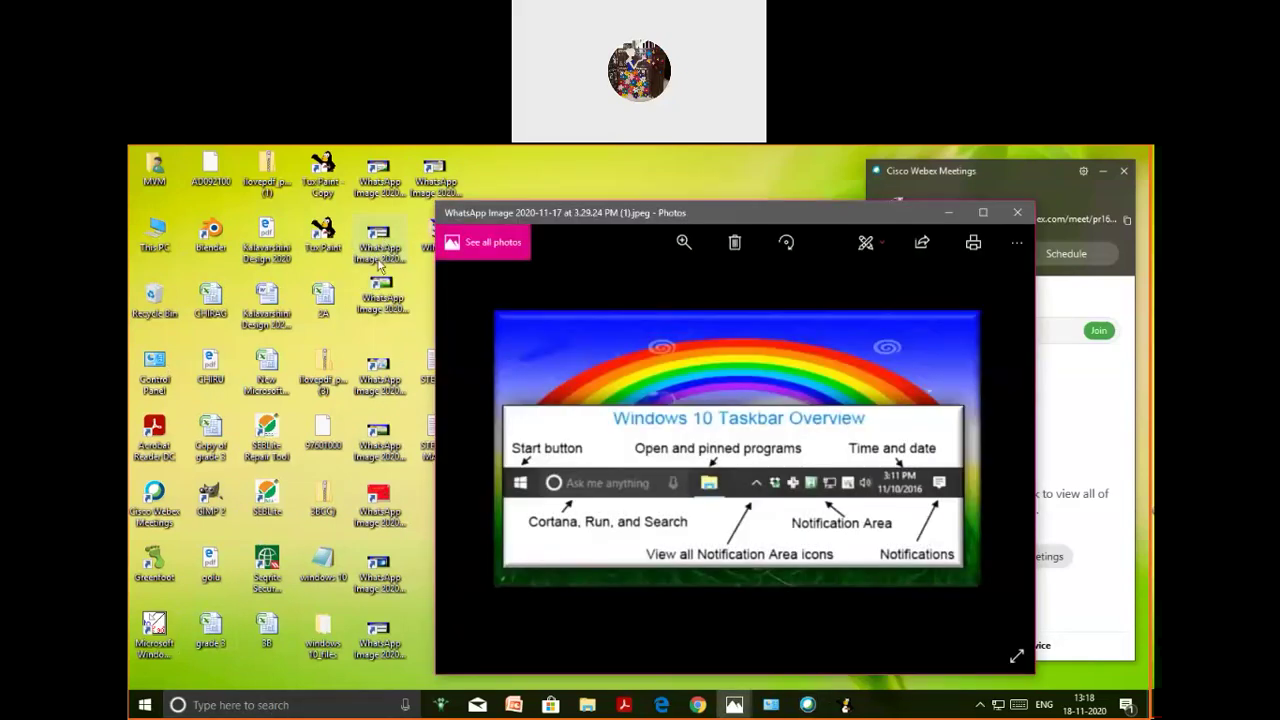
double_click(392, 292)
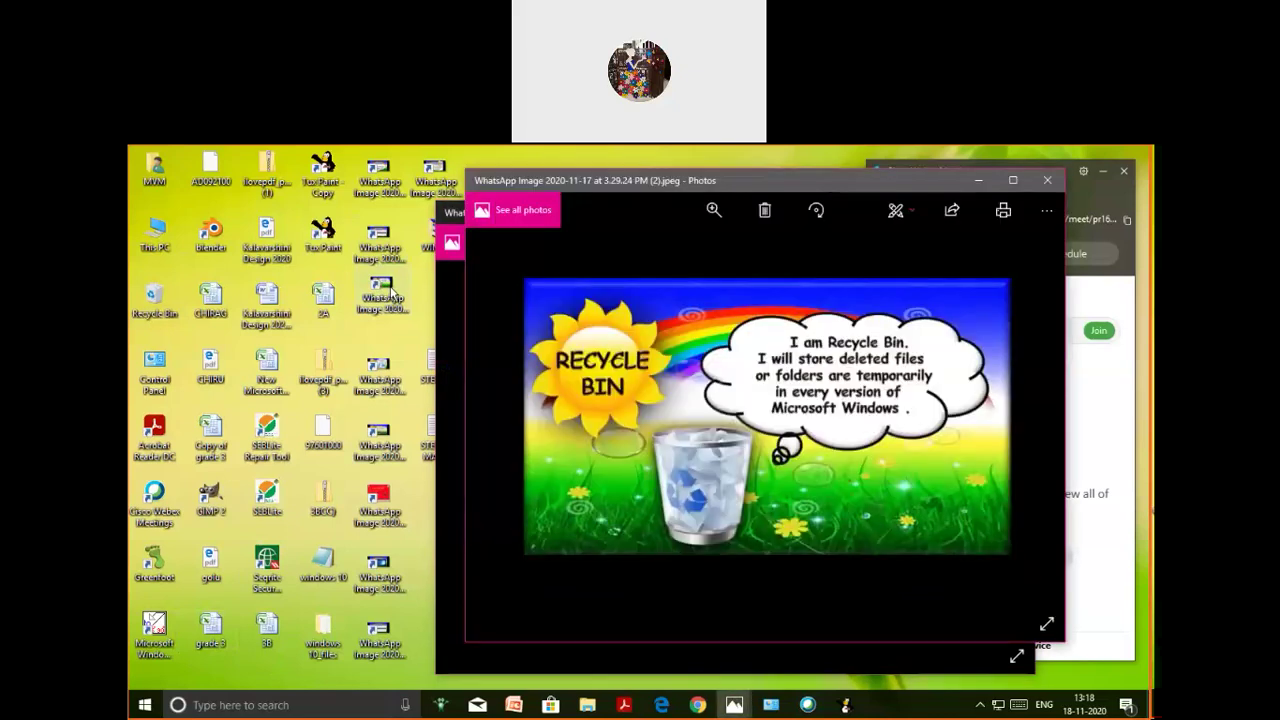
left_click(1047, 180)
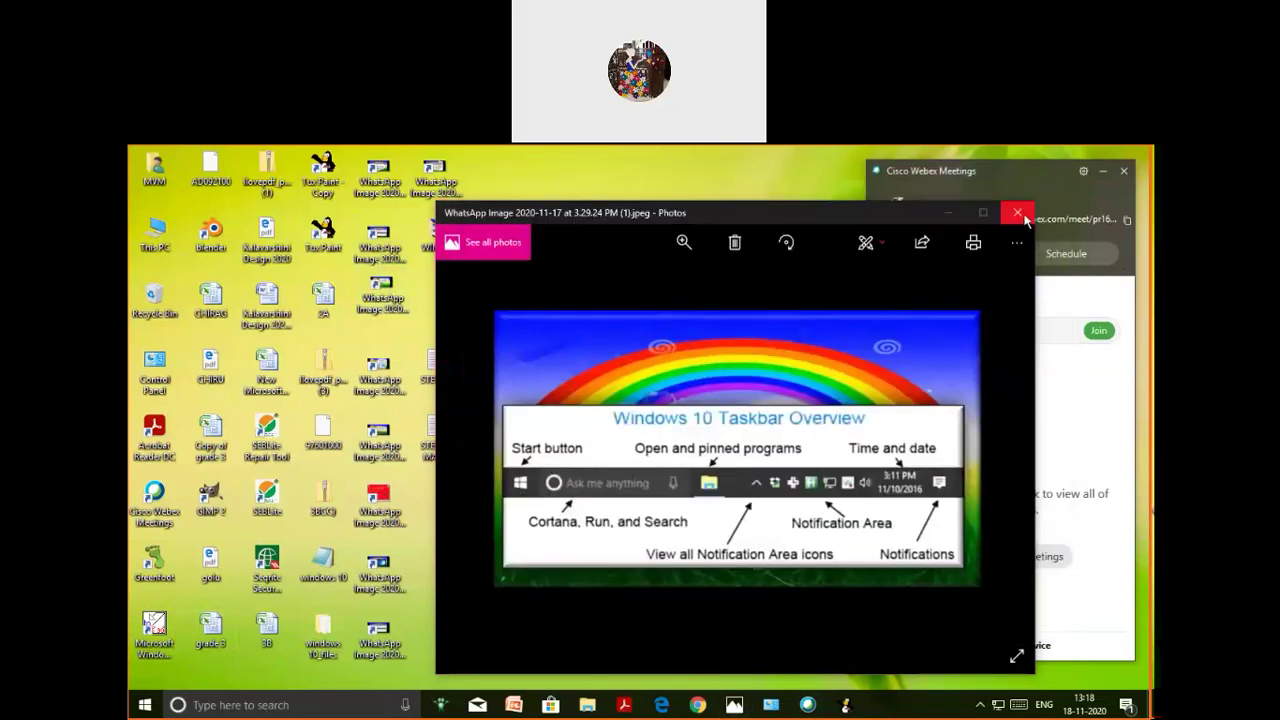
left_click(1020, 211)
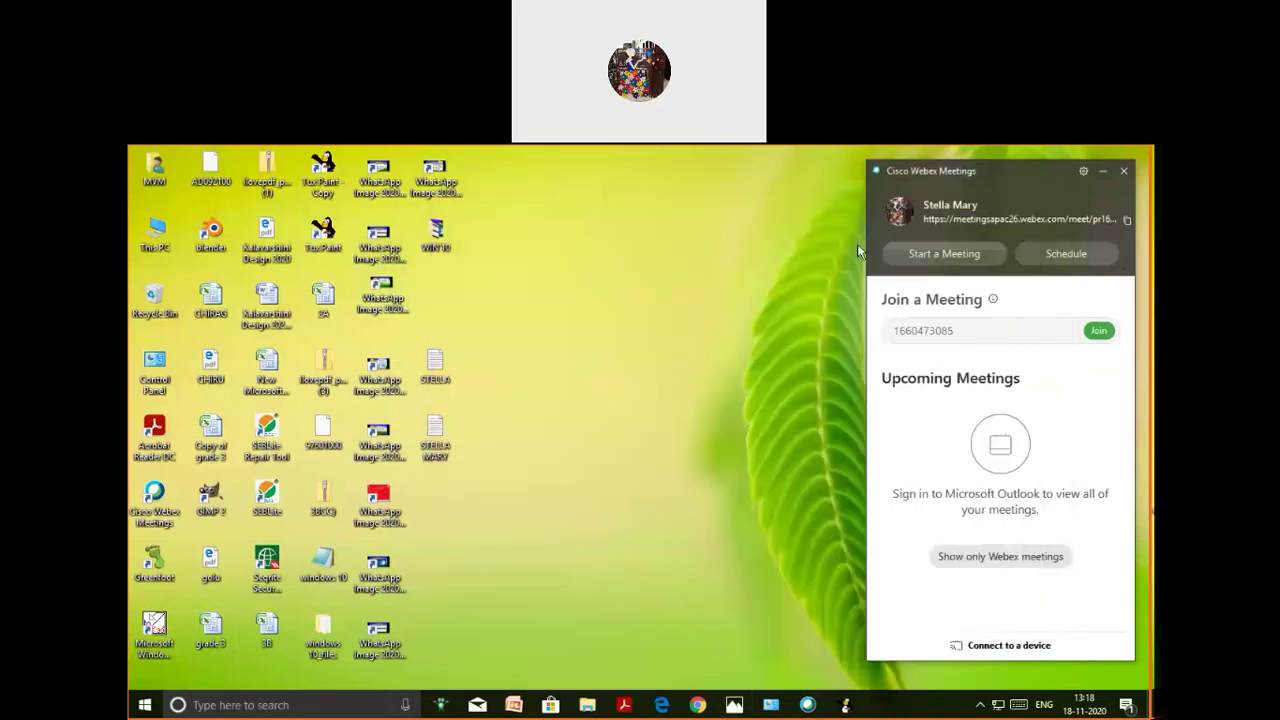
double_click(386, 174)
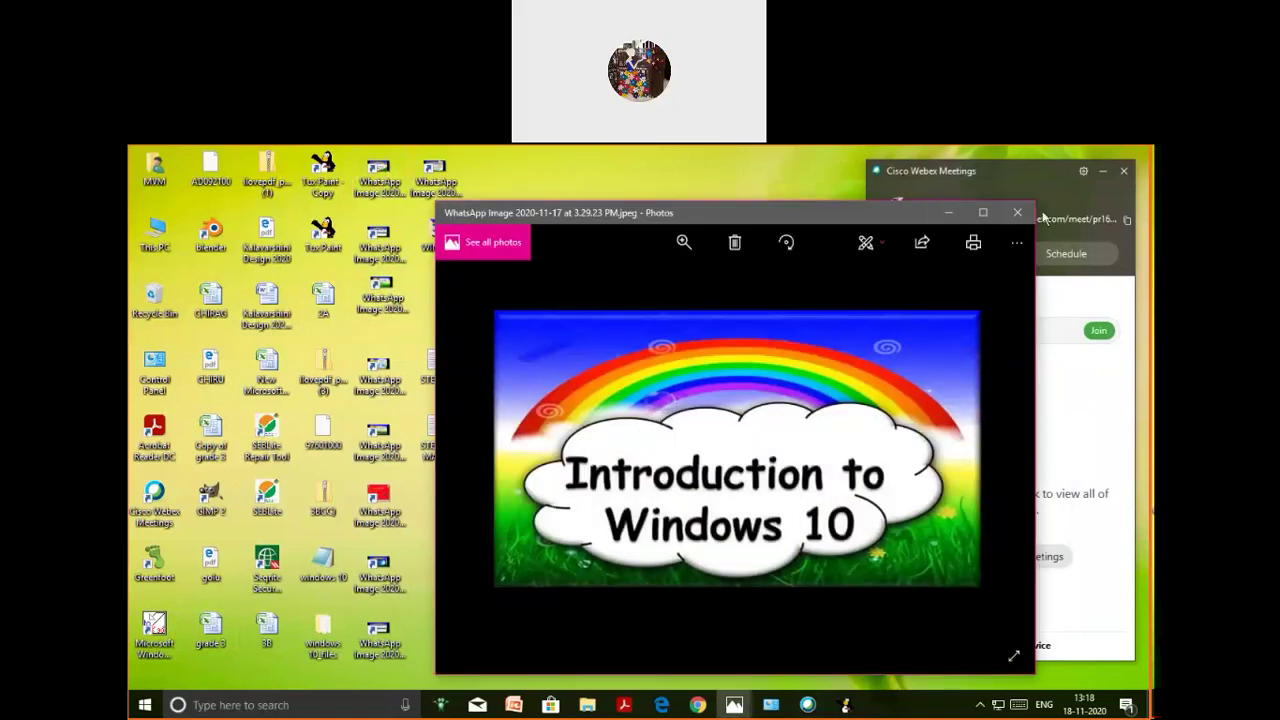
left_click(1015, 214)
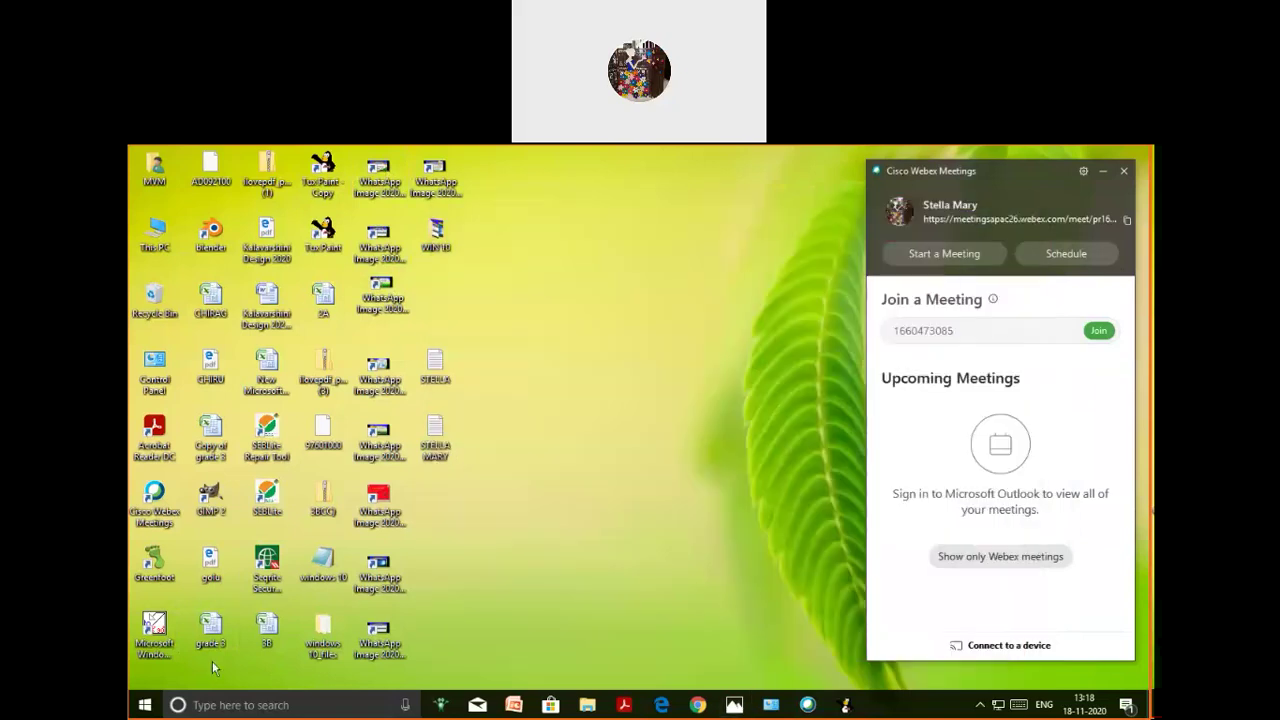
View the remaining WhatsApp image shortcuts for the taskbar overview, the Windows 10 desktop and the Task Bar, and close all three
double_click(378, 627)
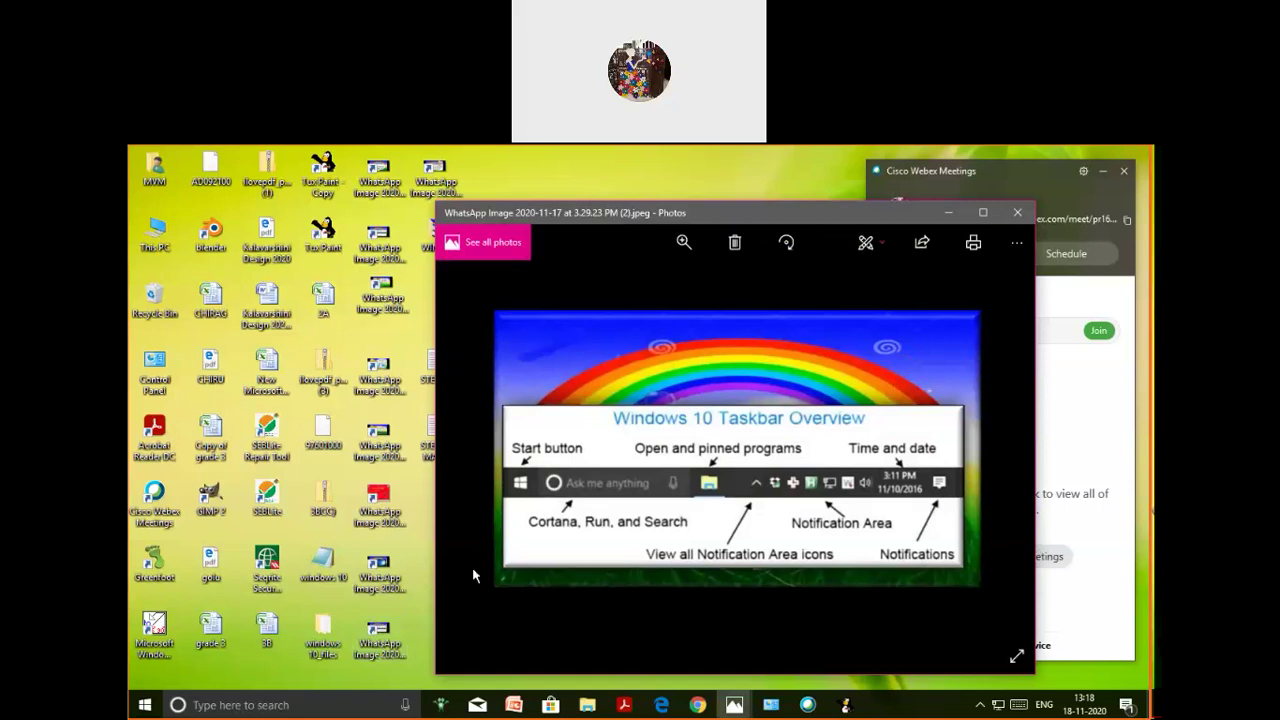
left_click(381, 566)
double_click(381, 566)
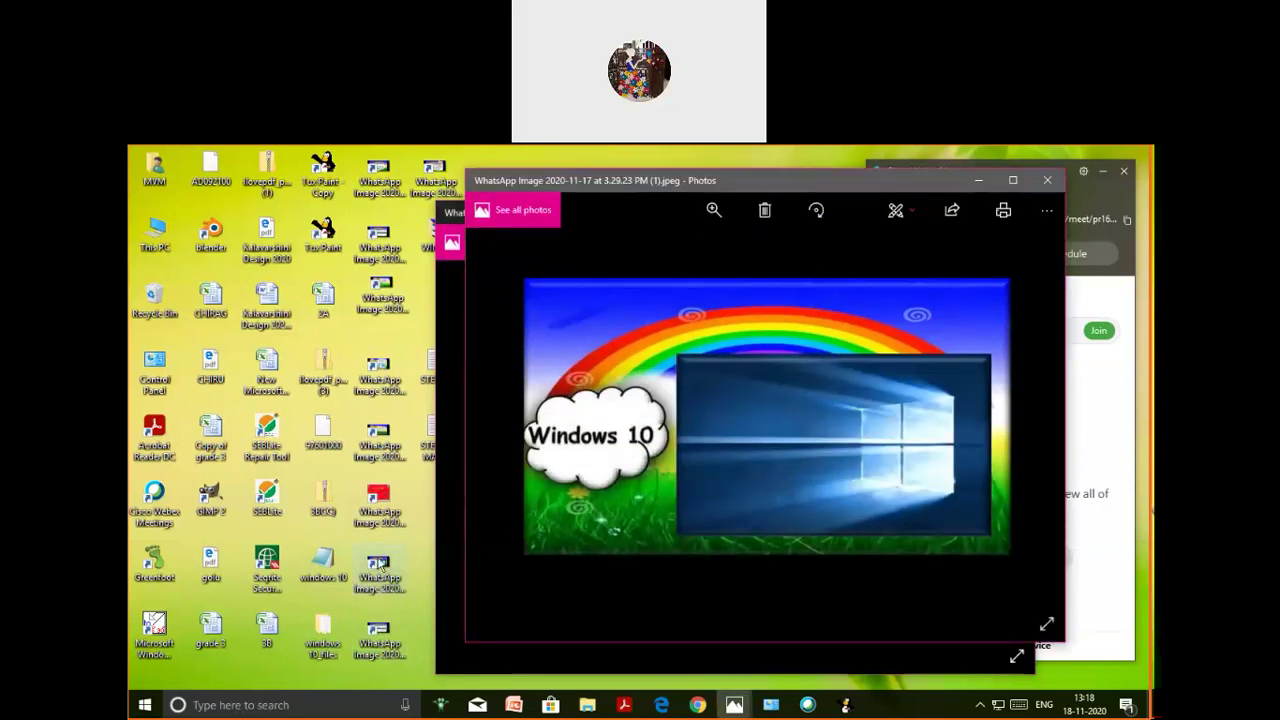
double_click(372, 433)
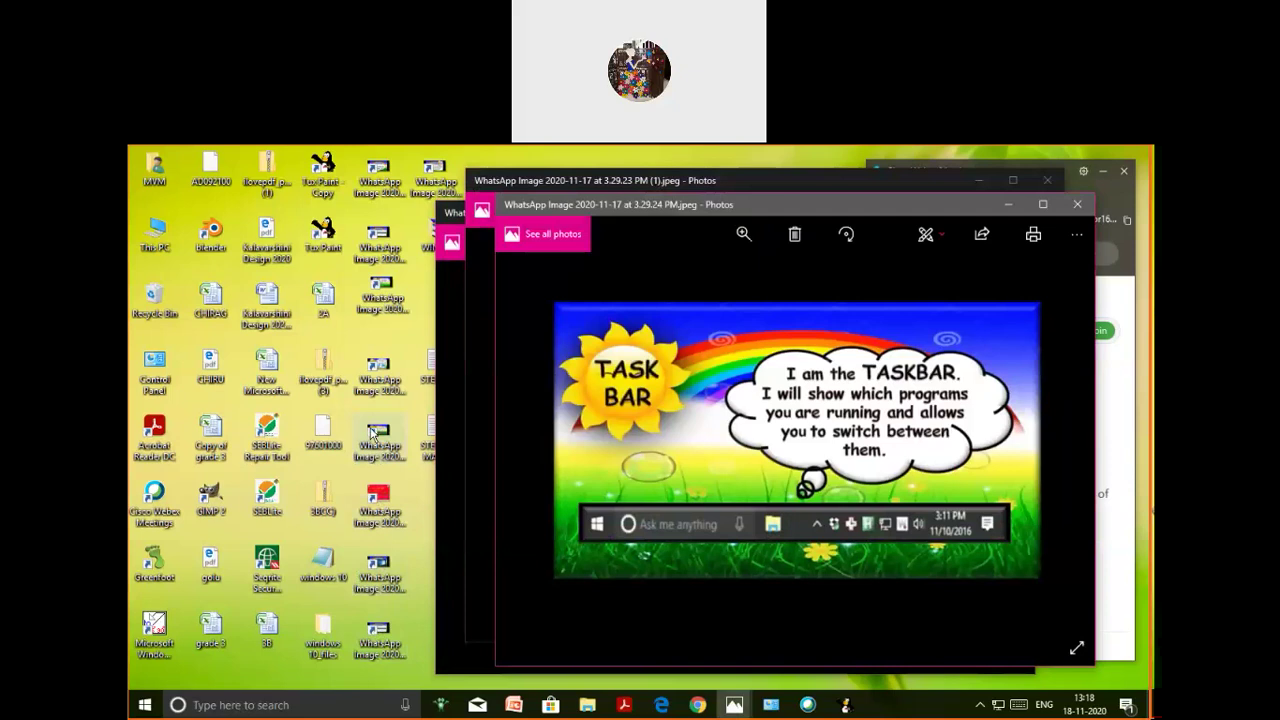
left_click(1077, 203)
left_click(1047, 180)
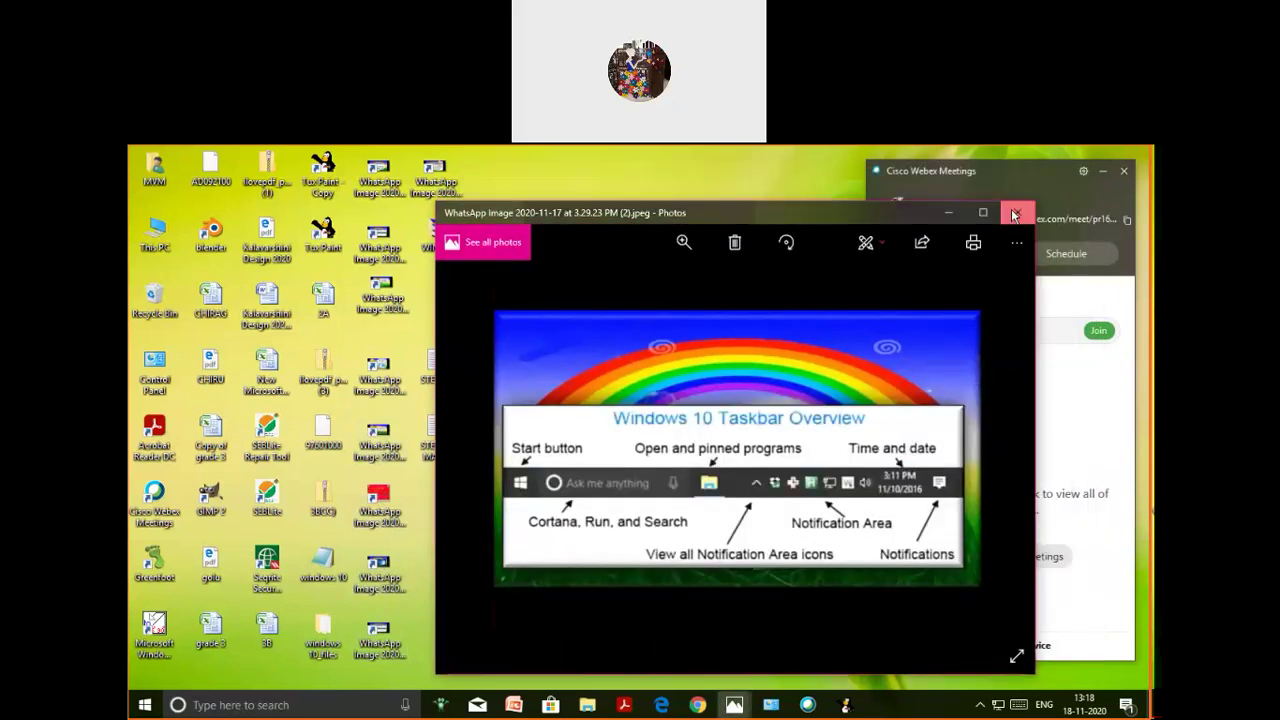
left_click(1015, 215)
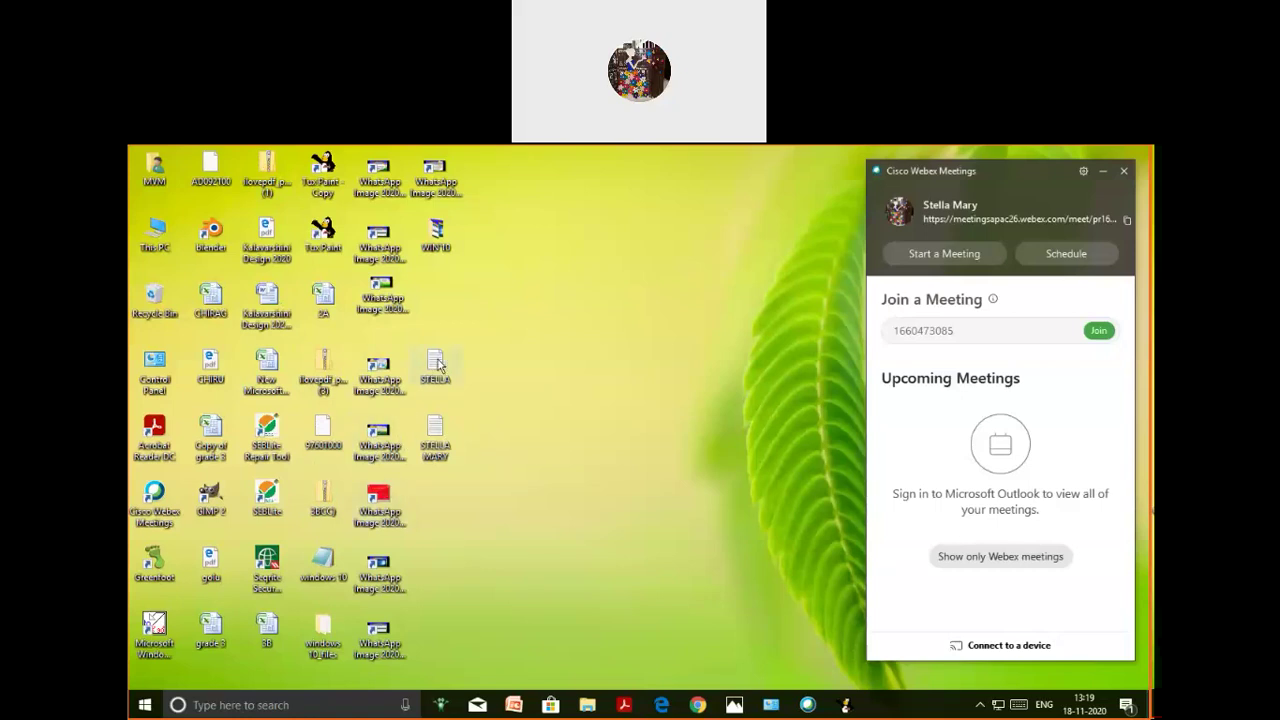
Scatter about twenty desktop icons, including documents, WhatsApp images, Blender, GIMP 2 and Control Panel, irregularly across the desktop
left_click_drag(437, 366, 560, 398)
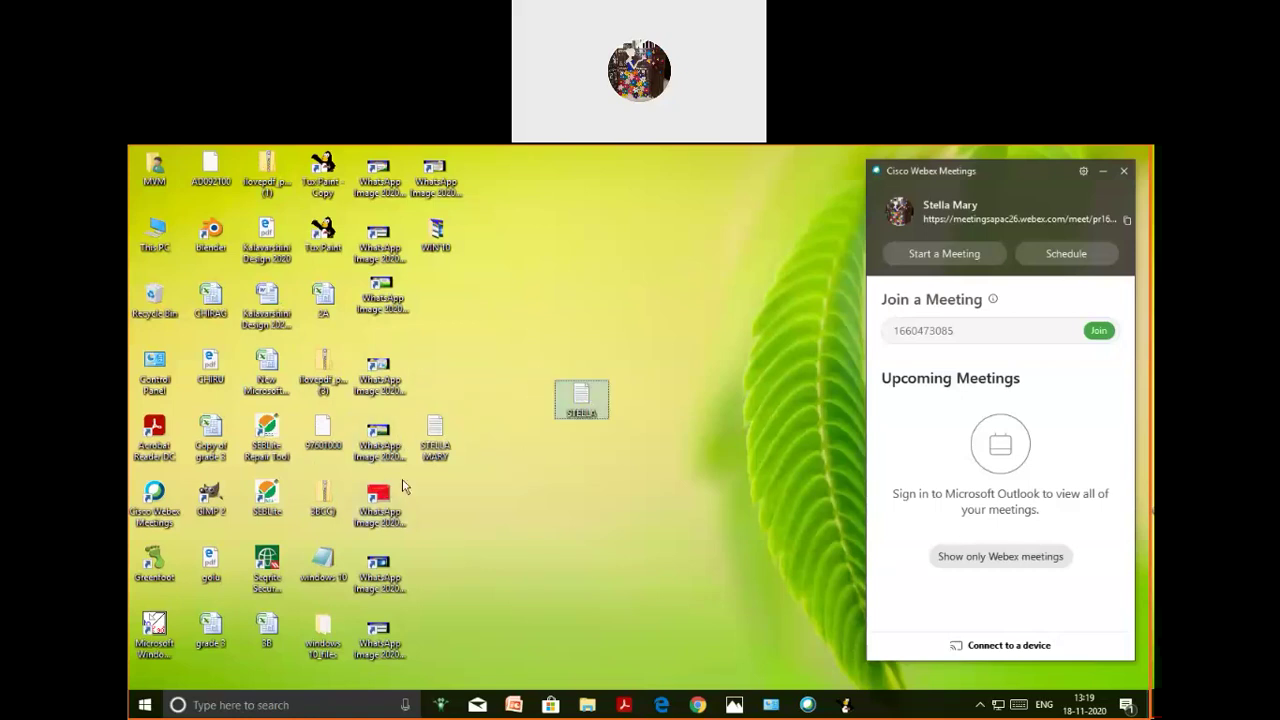
left_click_drag(371, 354, 599, 292)
left_click_drag(373, 397, 527, 596)
left_click_drag(365, 433, 462, 417)
left_click_drag(326, 430, 594, 612)
left_click_drag(326, 372, 490, 308)
left_click_drag(378, 238, 697, 540)
left_click_drag(265, 372, 393, 348)
left_click(267, 300)
left_click_drag(268, 301, 635, 522)
left_click(257, 230)
left_click_drag(257, 230, 688, 290)
left_click_drag(320, 175, 346, 348)
mouse_move(210, 232)
left_mouse_down()
mouse_move(408, 551)
mouse_move(572, 483)
mouse_move(572, 452)
left_mouse_up()
left_click(325, 505)
left_click_drag(325, 500, 296, 292)
left_click_drag(211, 300, 546, 535)
left_click_drag(259, 440, 336, 472)
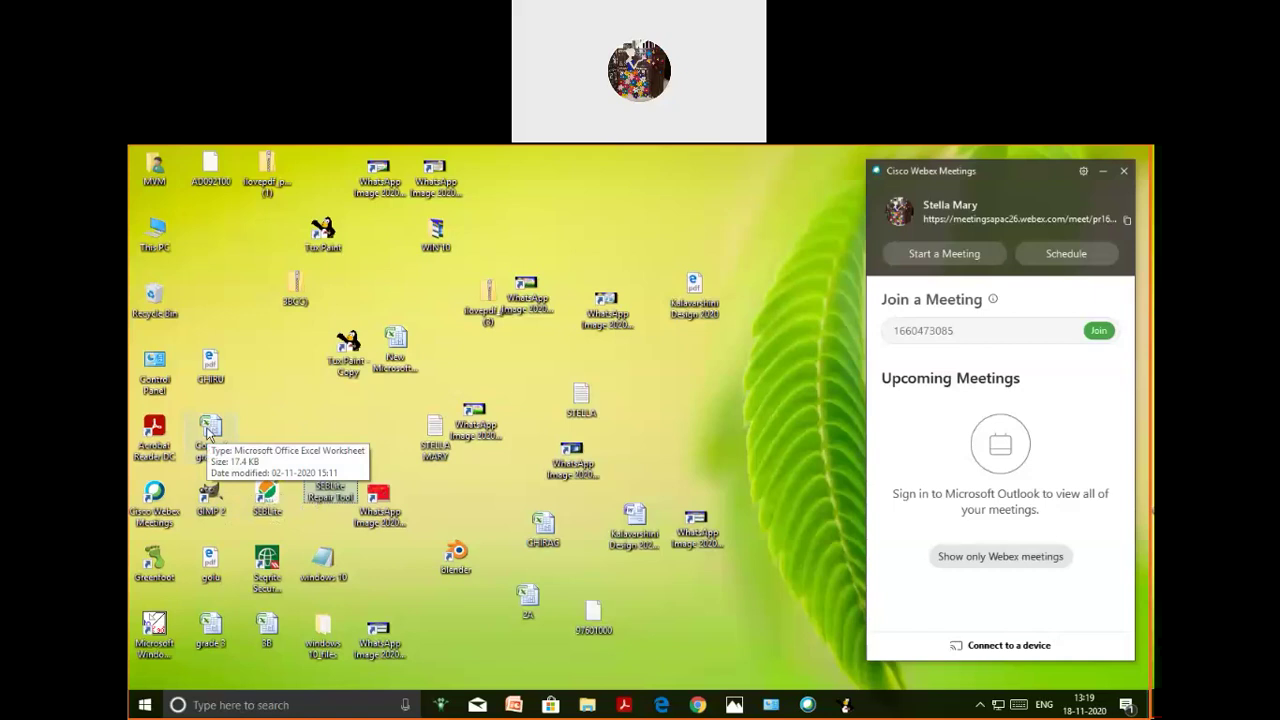
left_click_drag(208, 430, 290, 398)
left_click_drag(207, 501, 437, 624)
left_click_drag(316, 624, 458, 495)
left_click_drag(262, 567, 210, 436)
left_click_drag(147, 369, 268, 571)
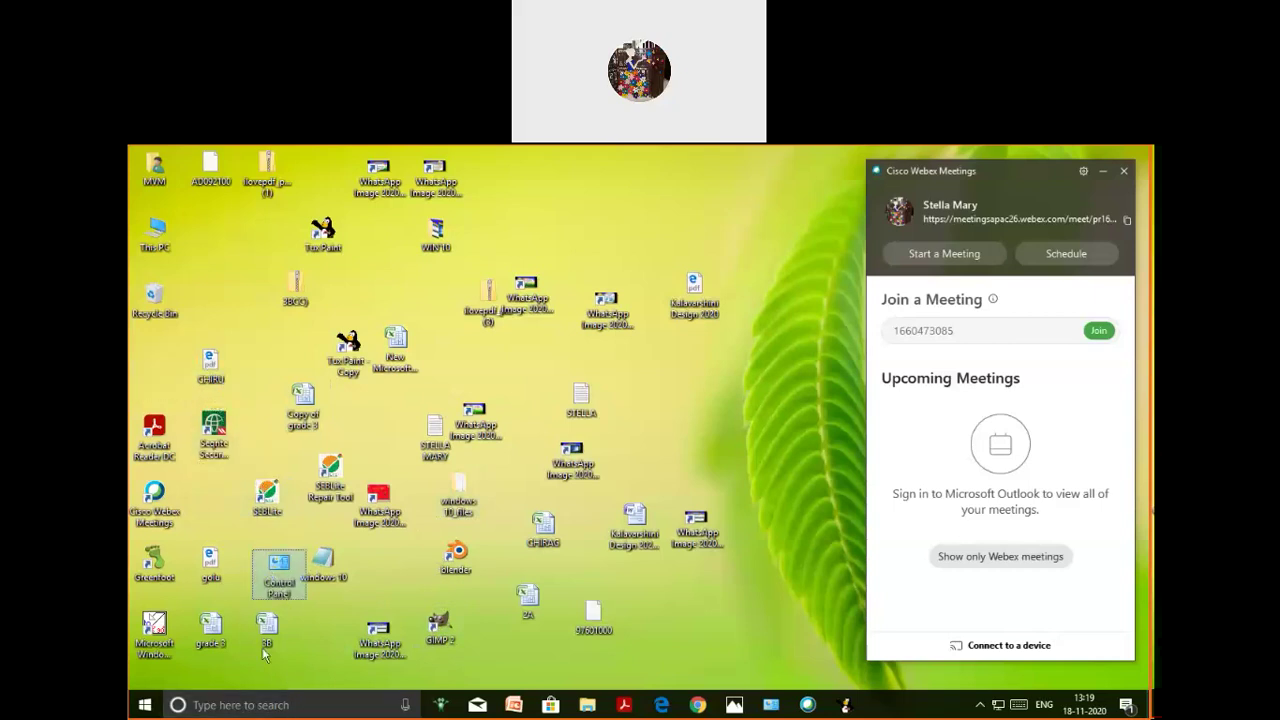
left_click_drag(212, 630, 413, 578)
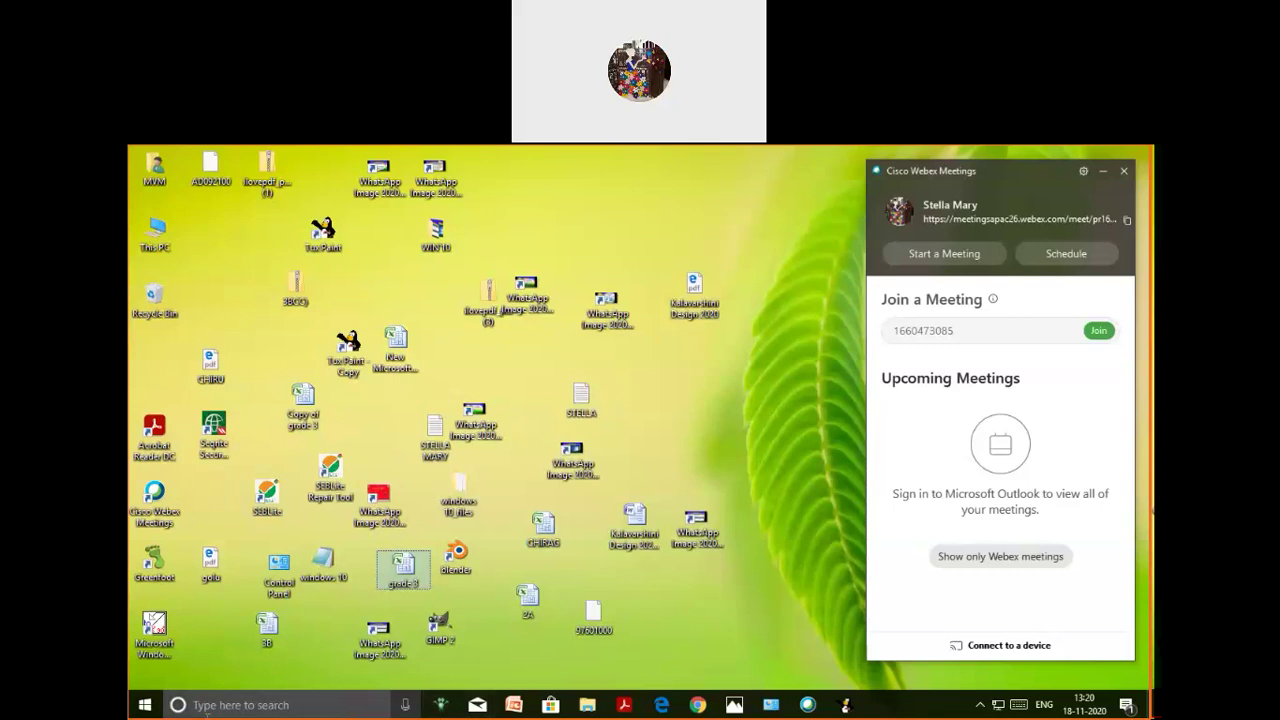
Turn on Auto arrange icons for the desktop
right_click(703, 404)
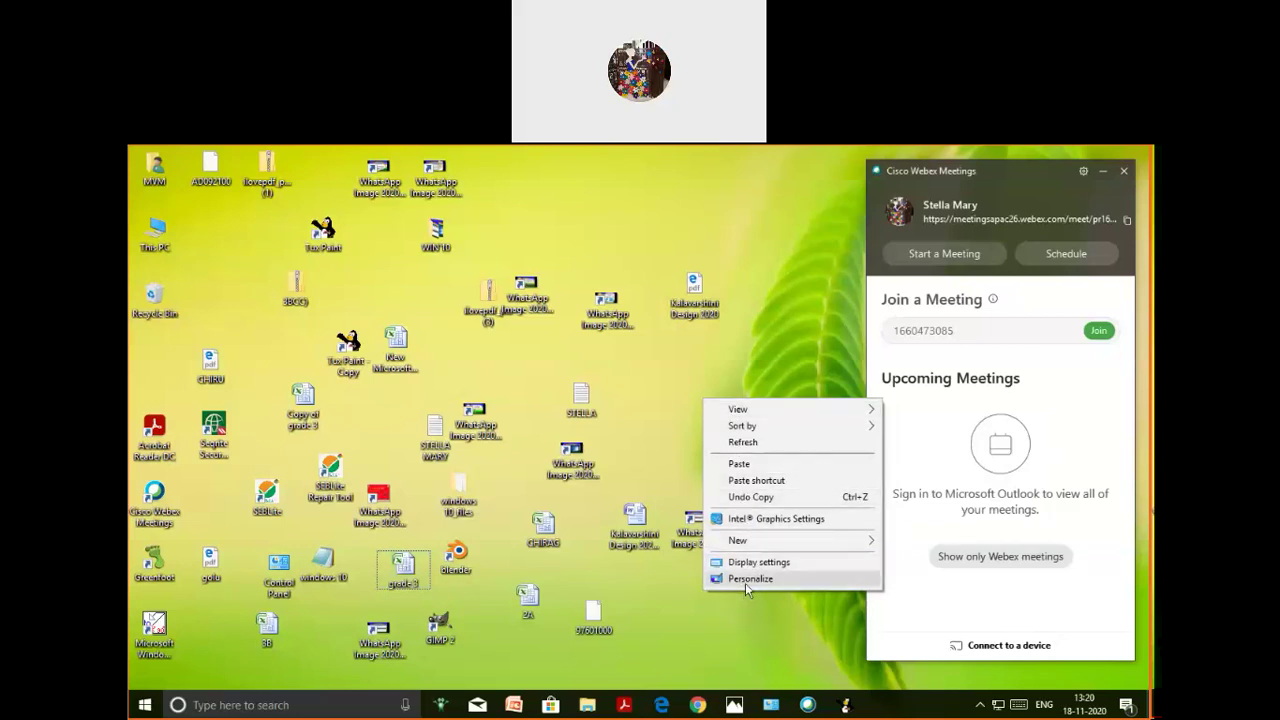
mouse_move(752, 411)
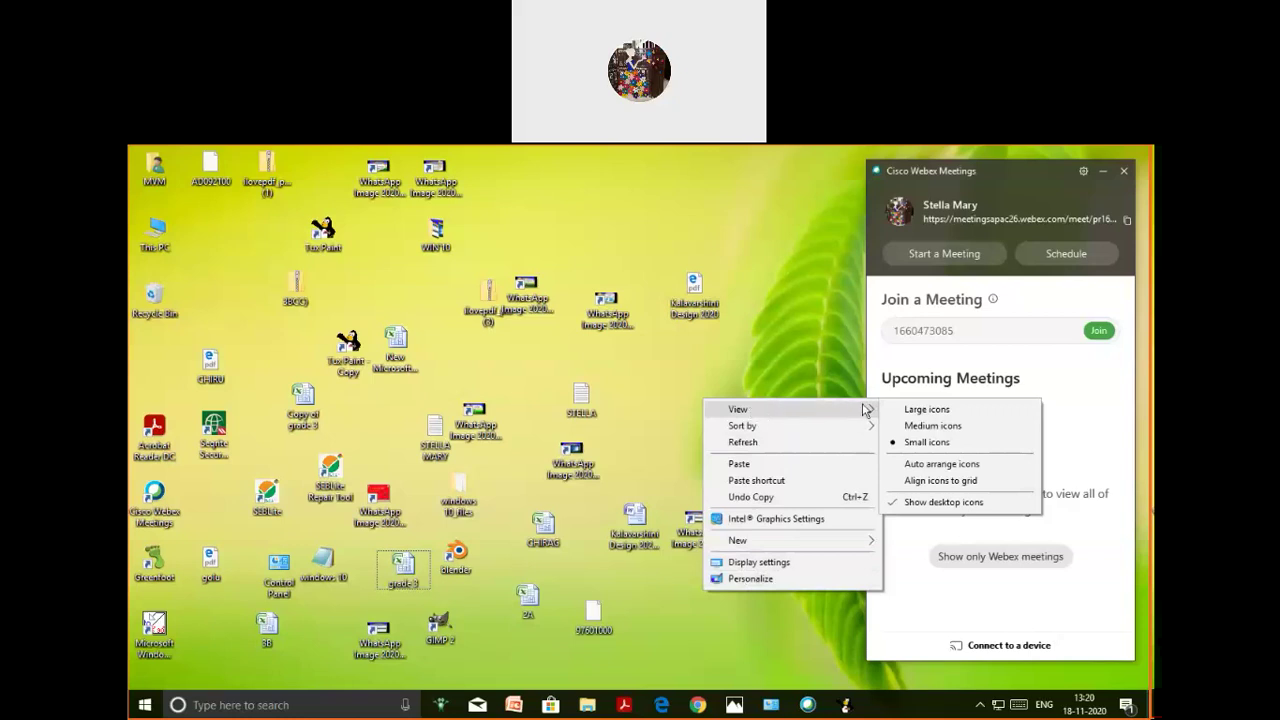
left_click(926, 466)
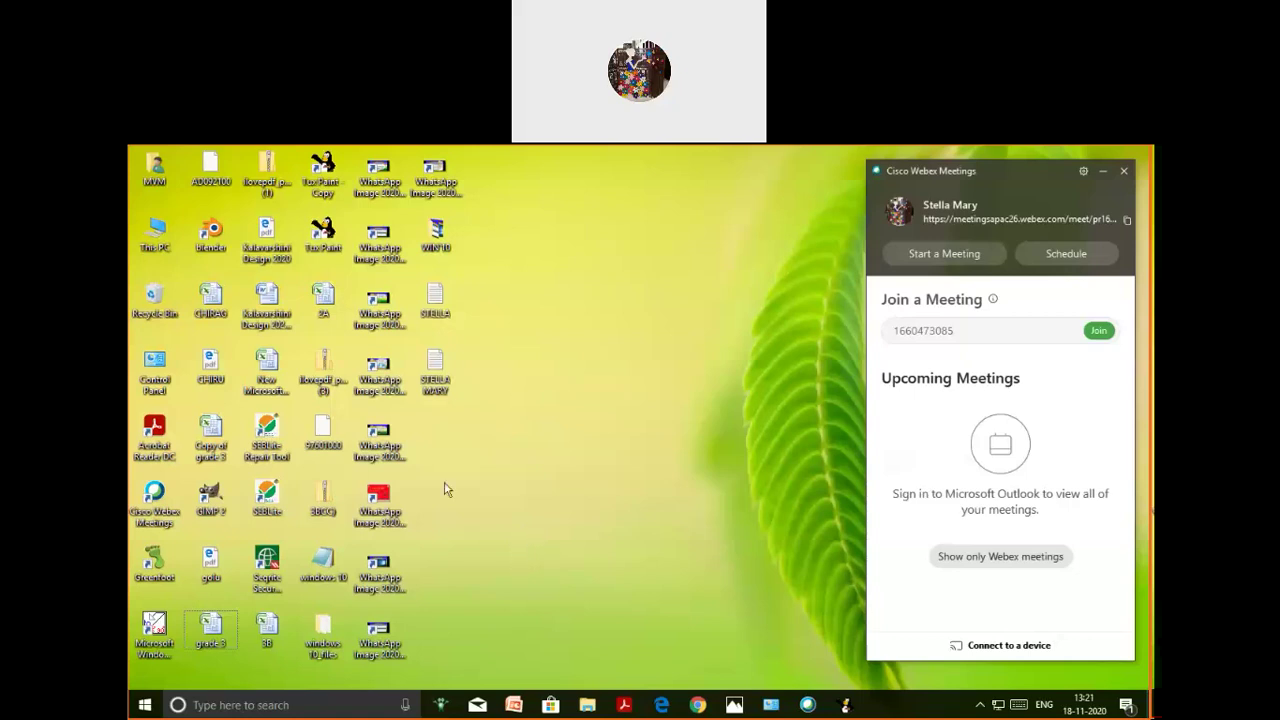
Try to move a text file, the ilovepdf archive and the red WhatsApp image shortcut out of the automatically arranged columns
mouse_move(436, 302)
left_mouse_down()
mouse_move(479, 308)
mouse_move(430, 316)
left_mouse_up()
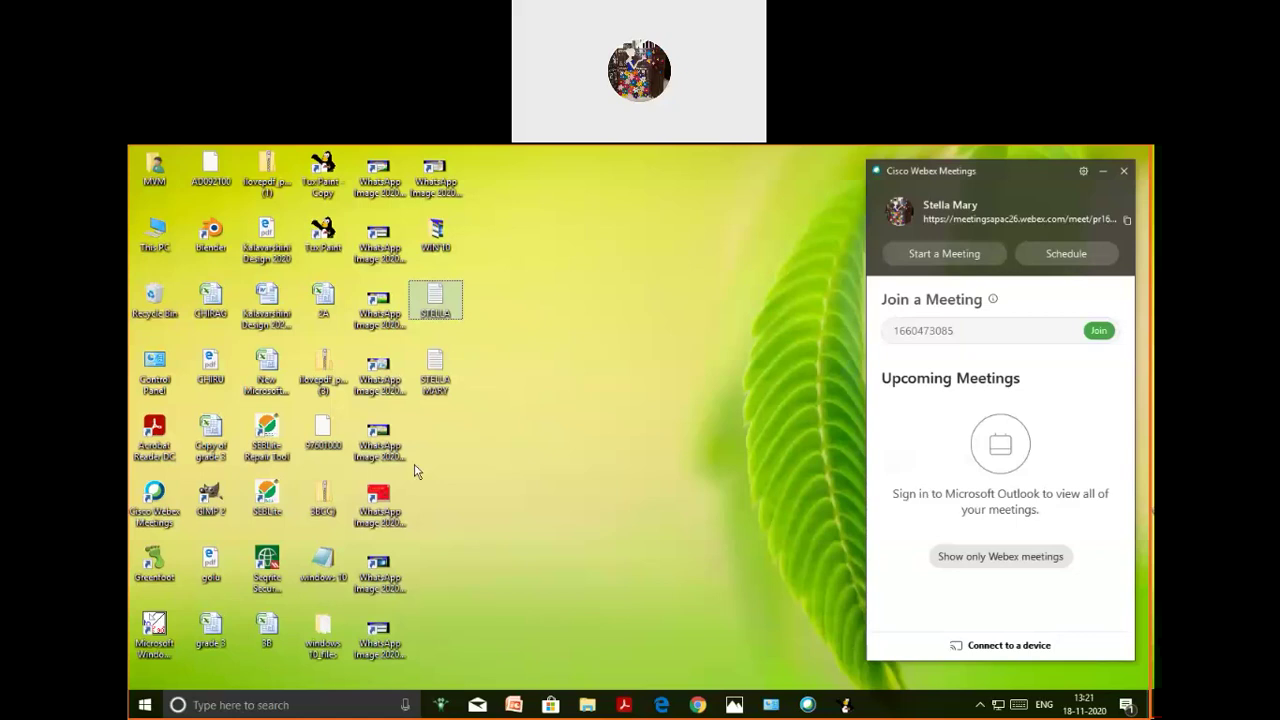
left_click_drag(327, 373, 526, 477)
left_click(392, 443)
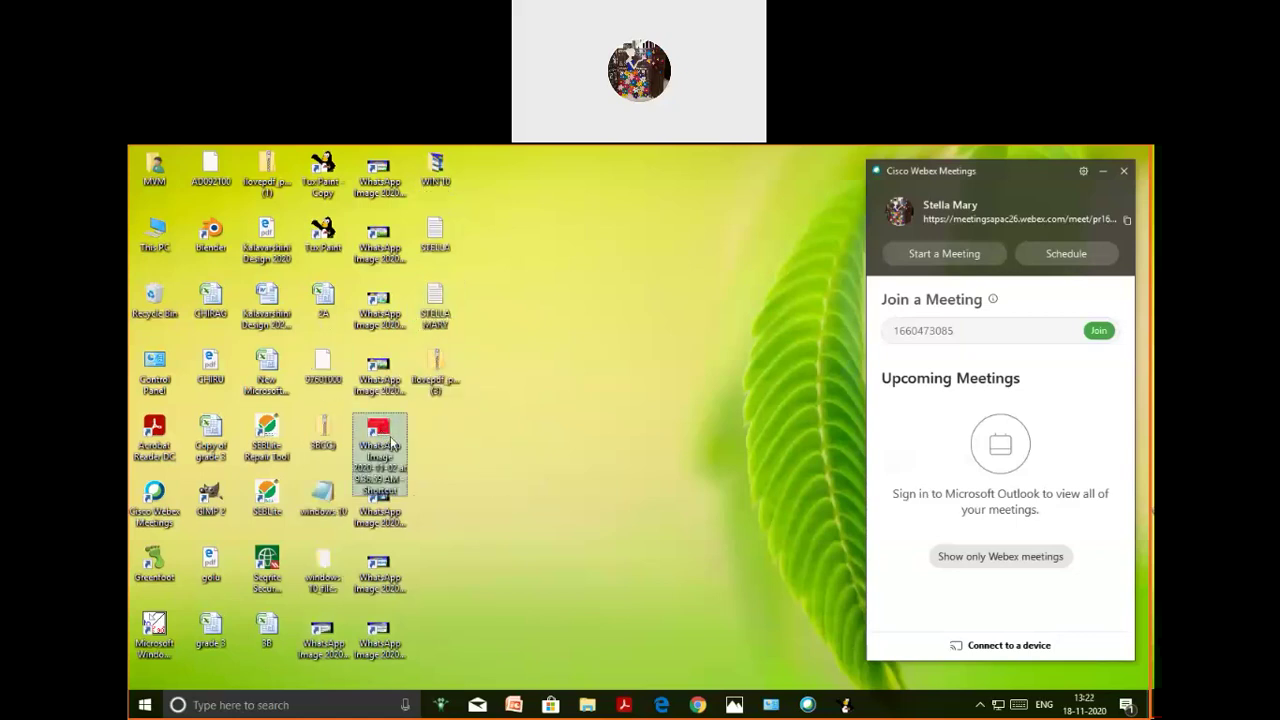
left_click_drag(392, 443, 477, 480)
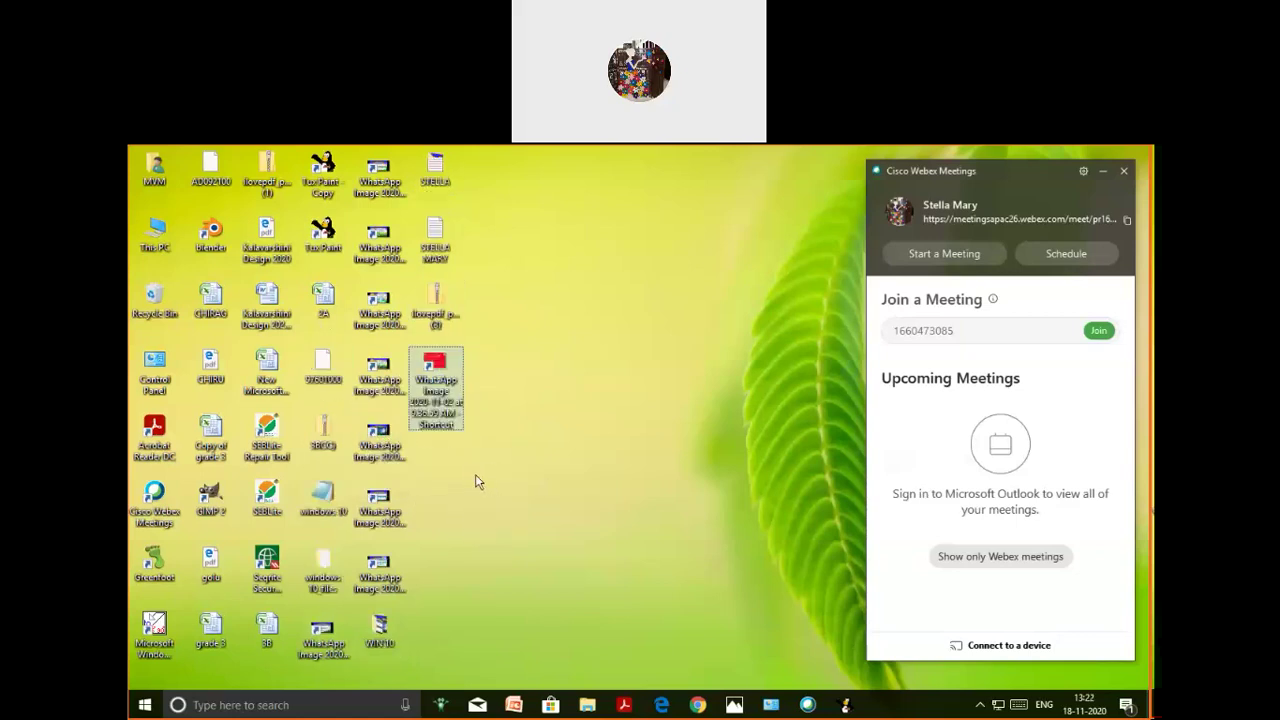
Turn off Auto arrange icons for the desktop
right_click(560, 393)
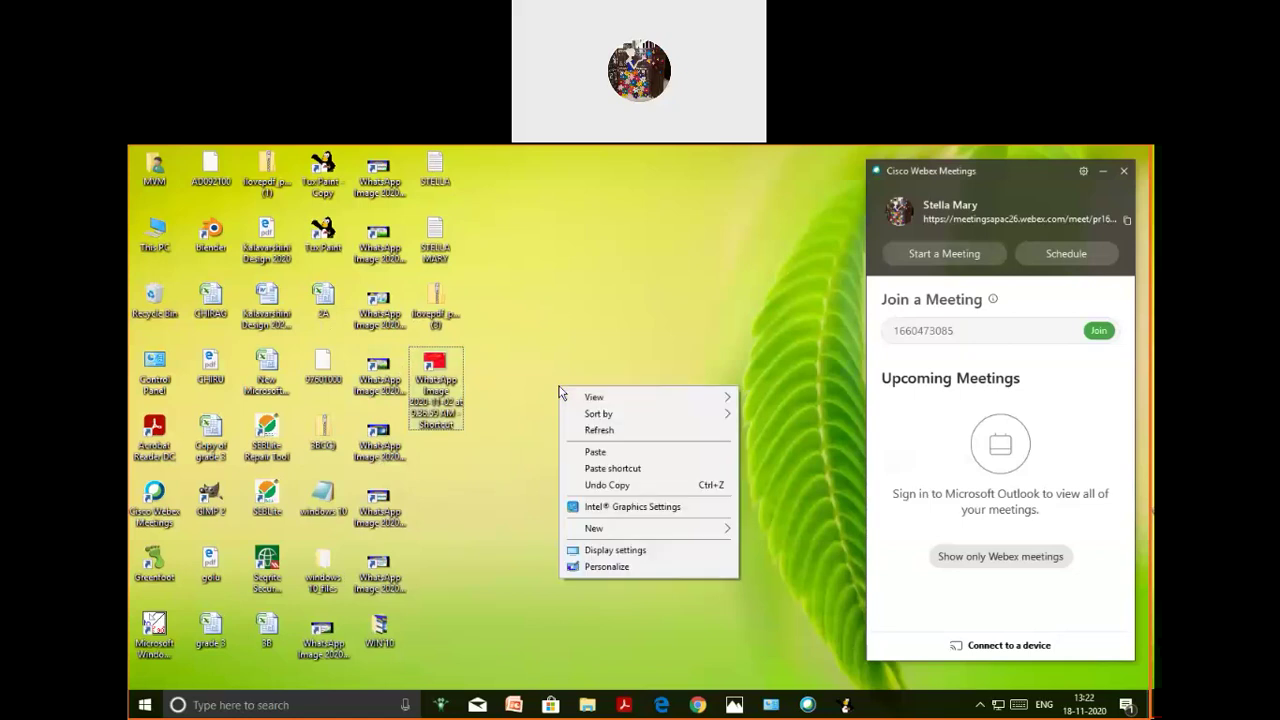
mouse_move(587, 400)
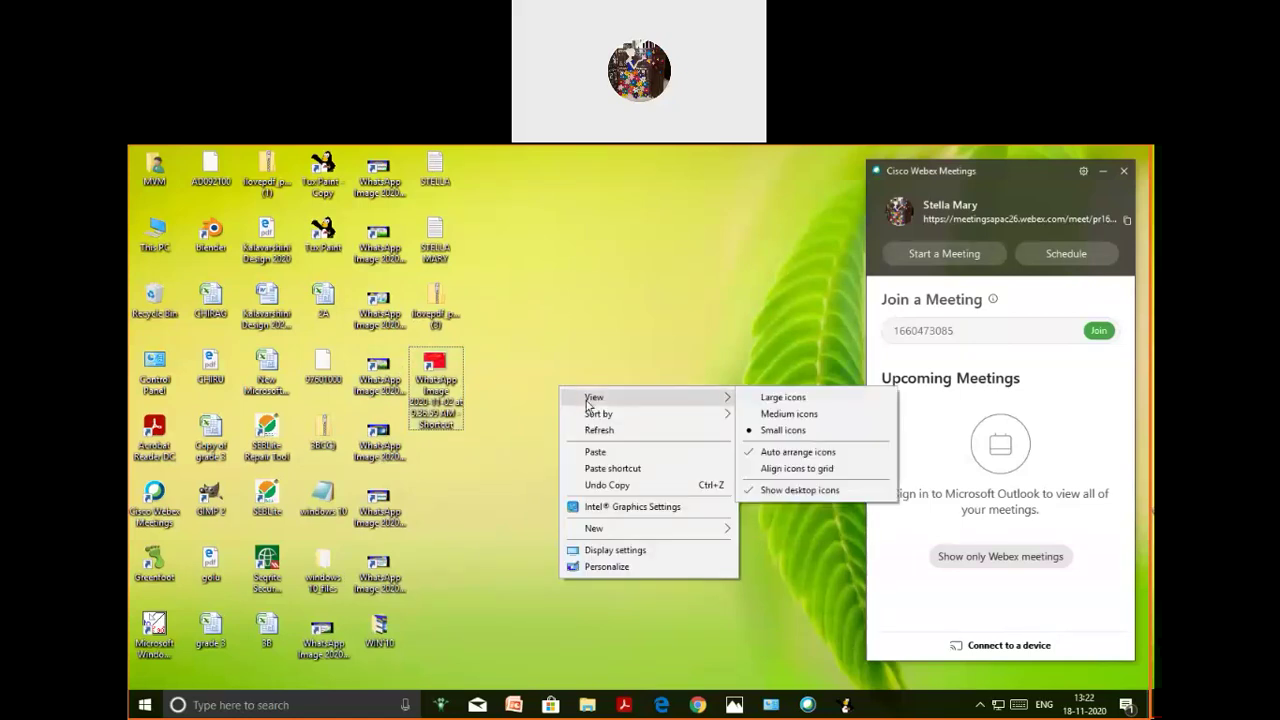
left_click(754, 455)
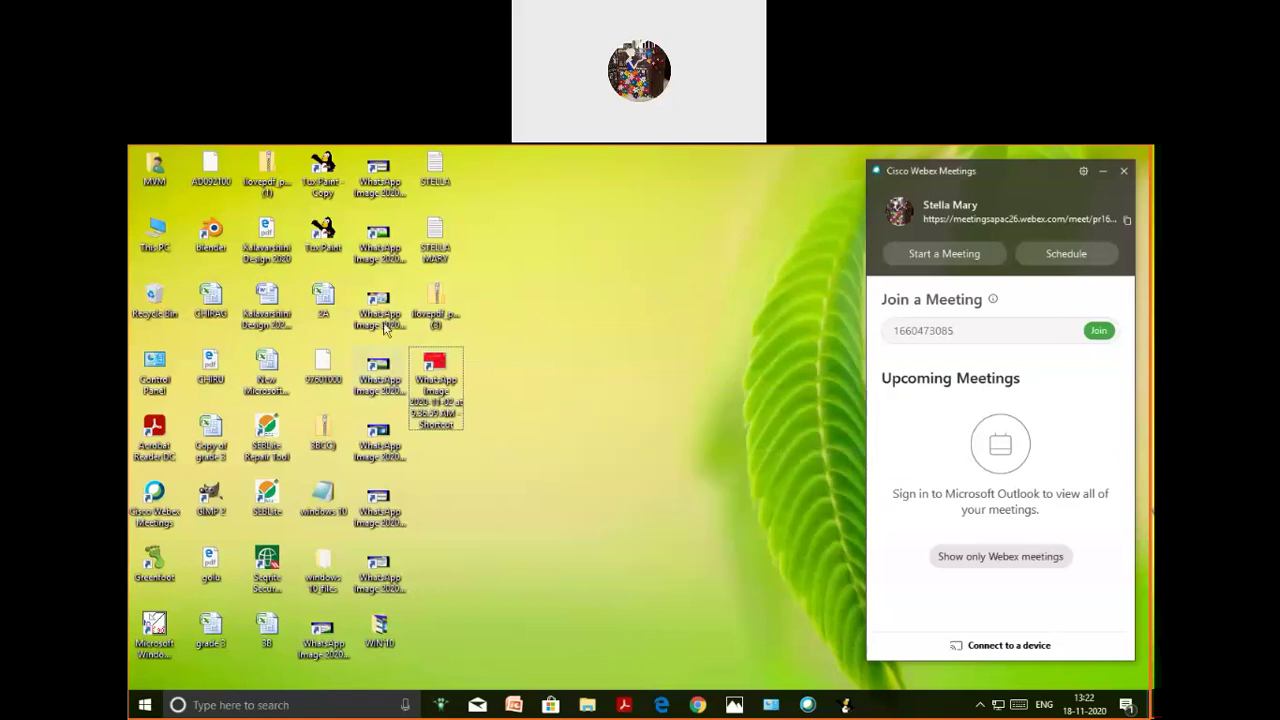
Move five WhatsApp image shortcuts, including the red one, out of the icon columns to free spots on the desktop
left_click_drag(405, 258, 592, 372)
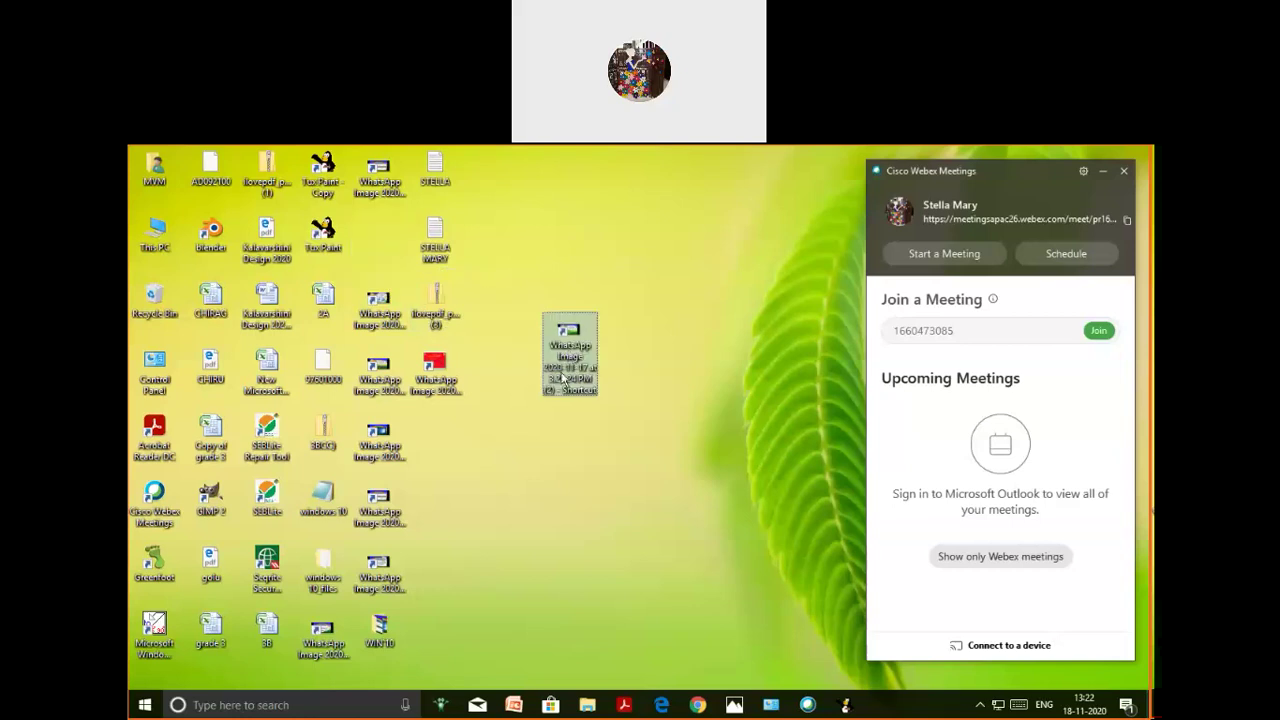
left_click_drag(447, 384, 582, 534)
left_click_drag(372, 435, 607, 445)
left_click_drag(375, 520, 475, 440)
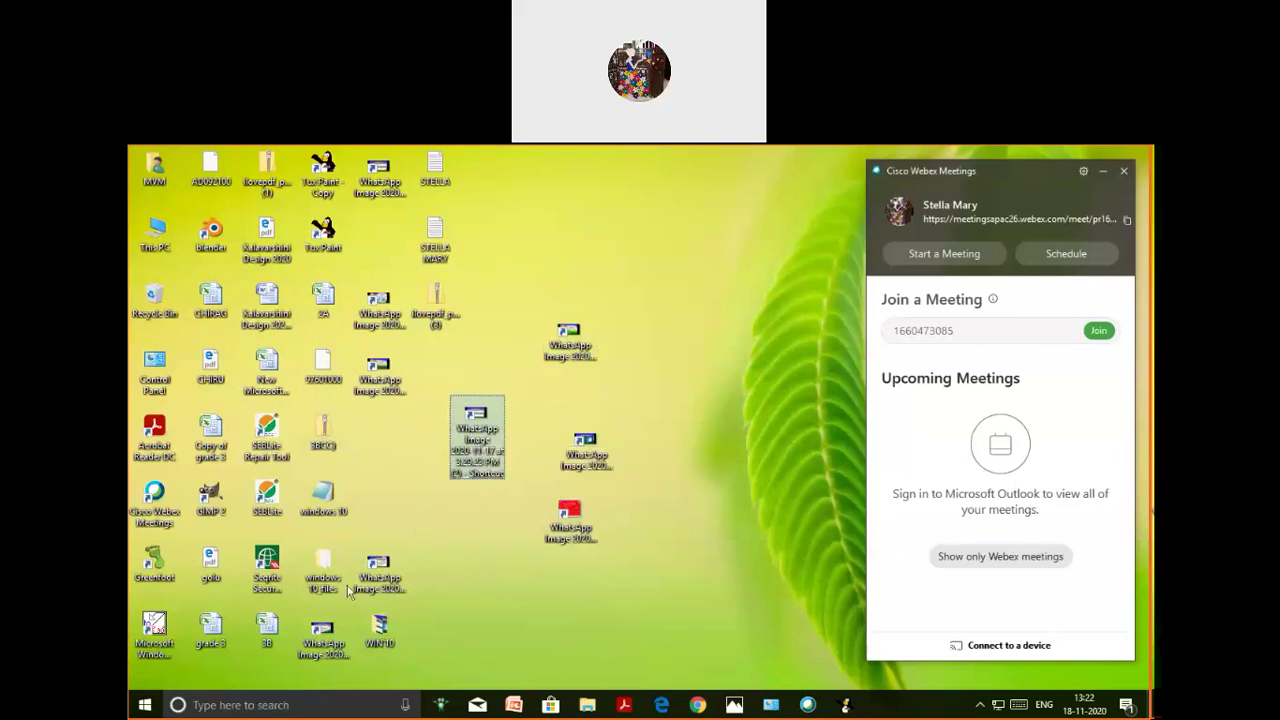
left_click_drag(373, 567, 487, 633)
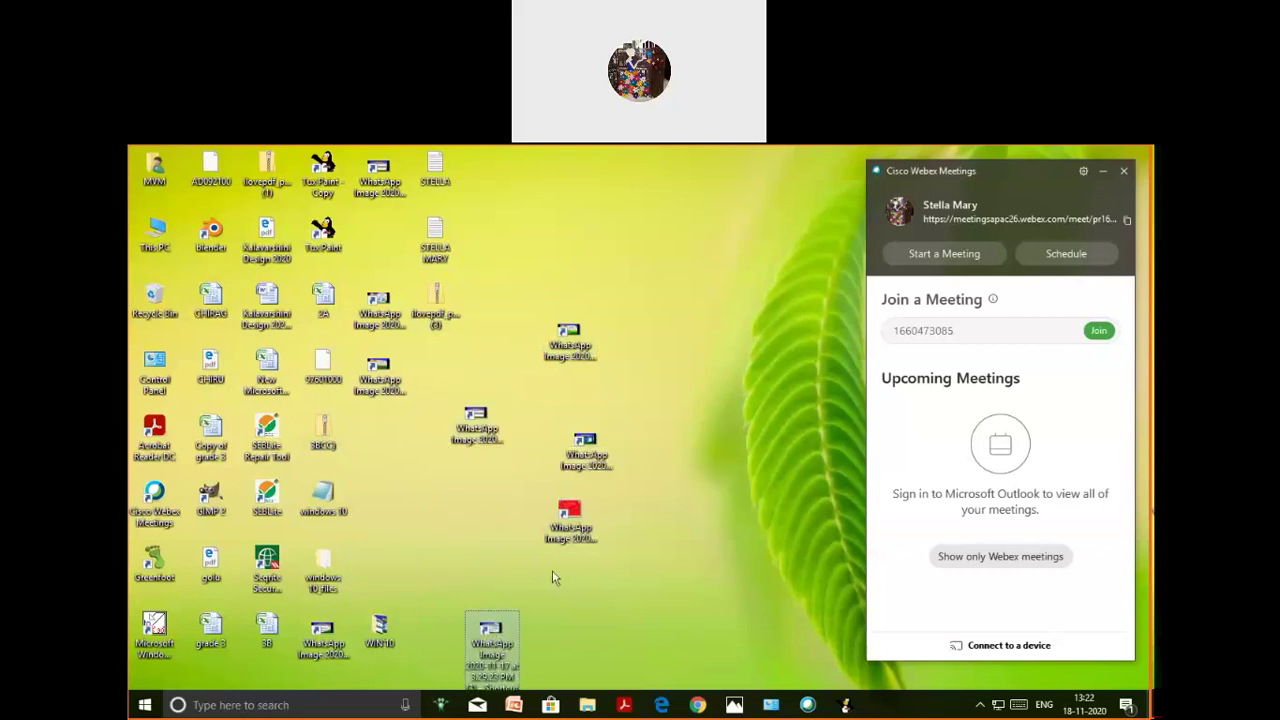
Turn Auto arrange icons back on so the displaced shortcuts line up in columns again
right_click(740, 509)
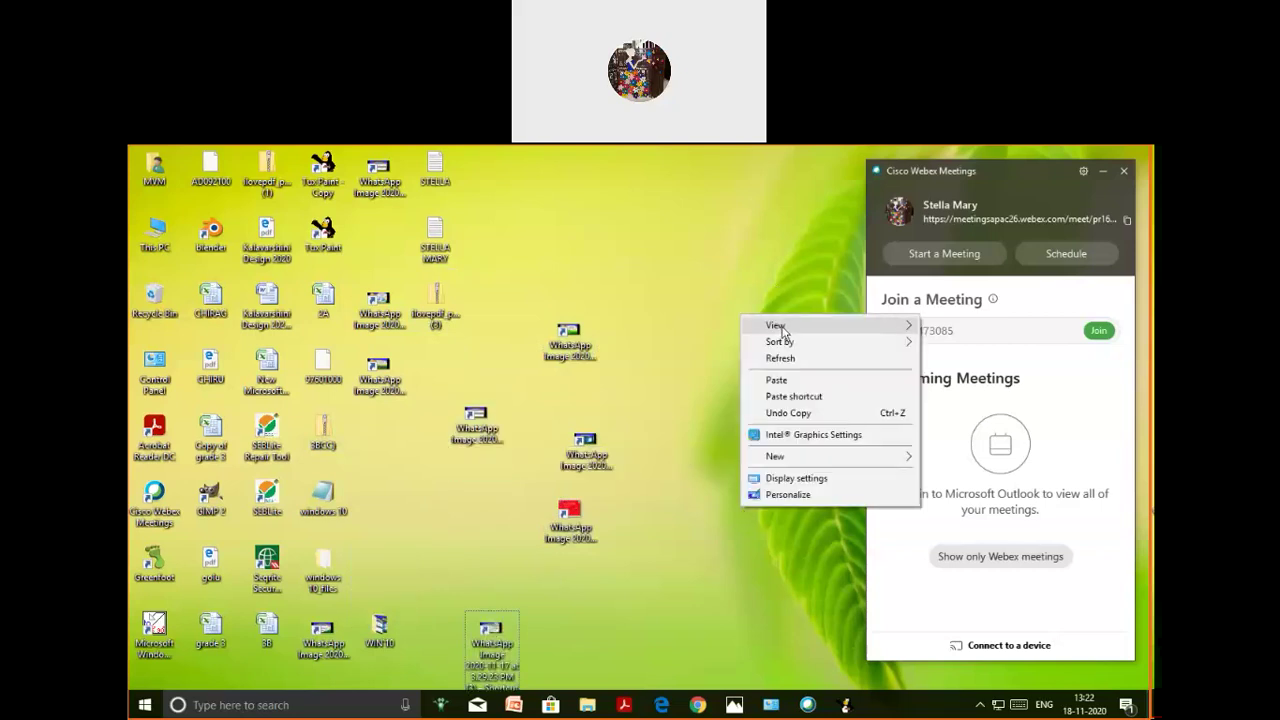
mouse_move(783, 331)
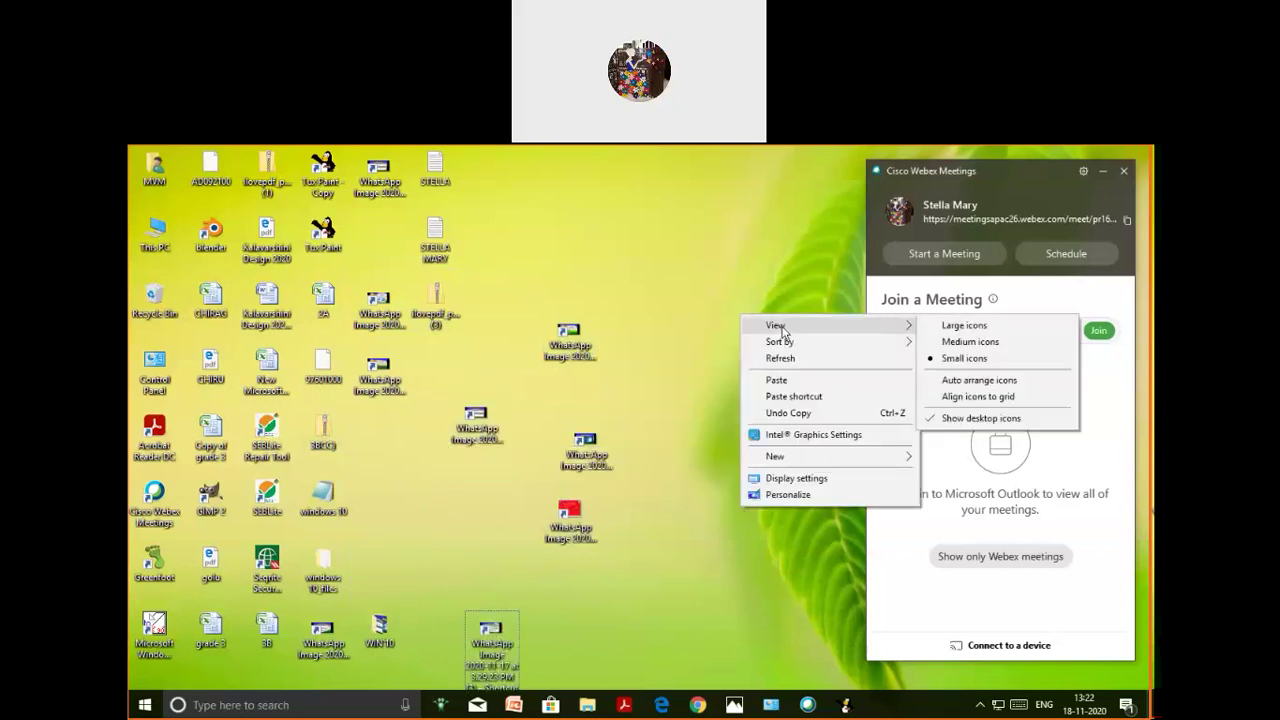
left_click(979, 382)
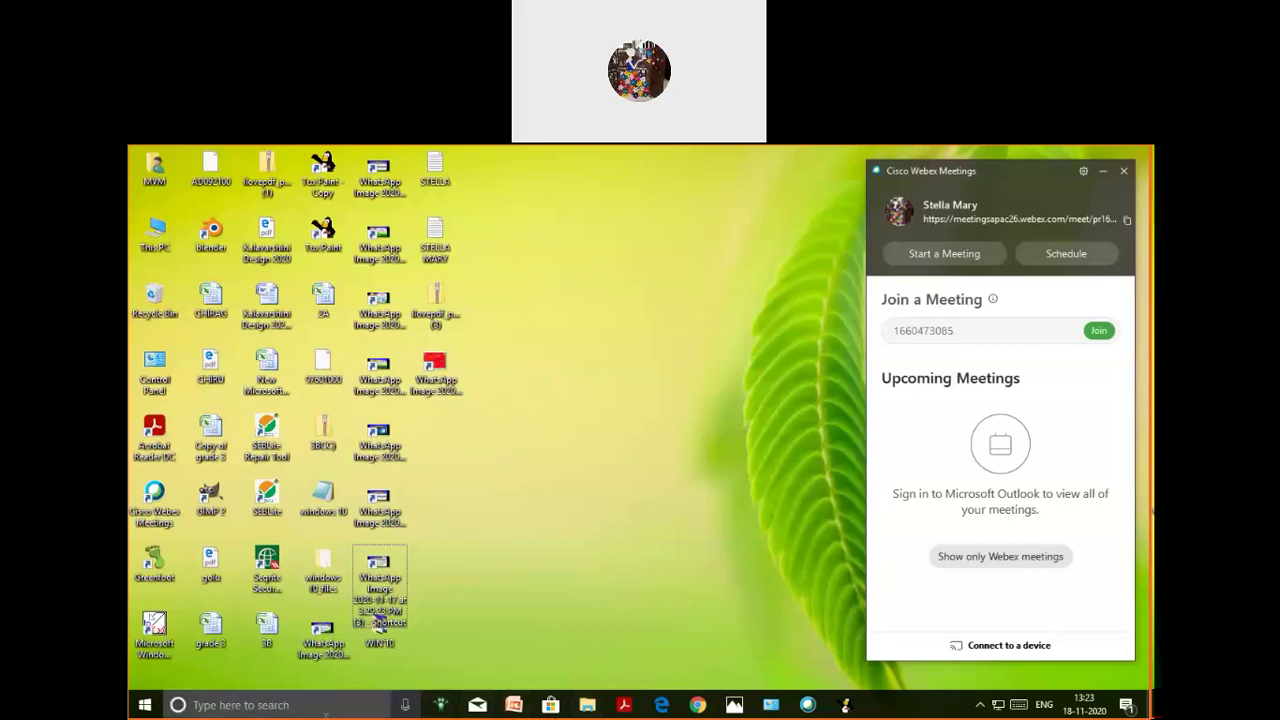
Search for Settings, open it and go to the Background page of Personalization
left_click(145, 706)
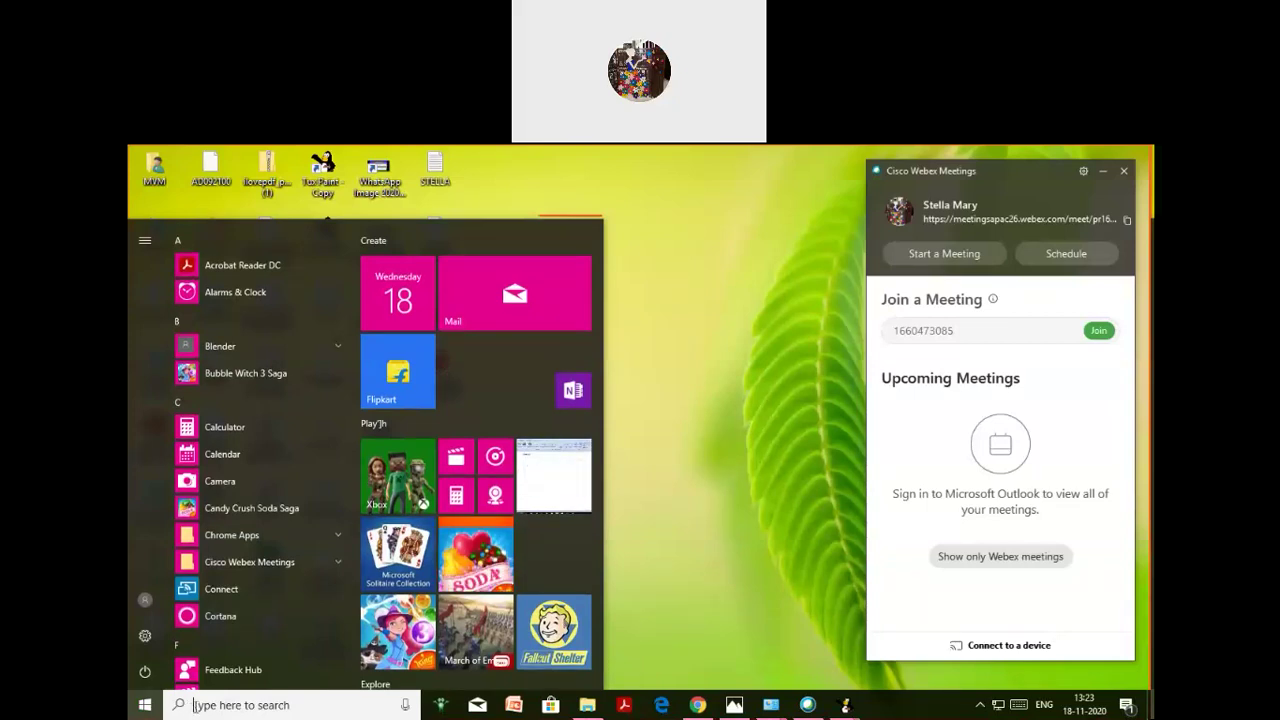
type("SETTIN")
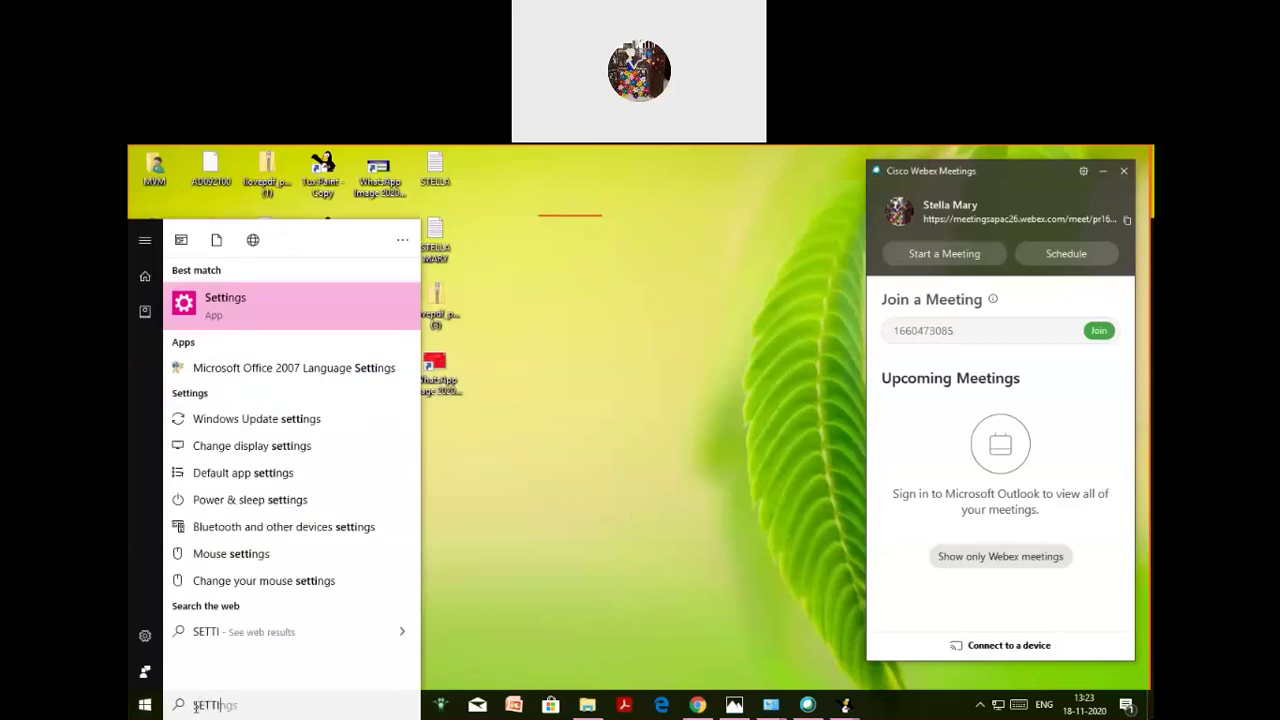
left_click(262, 300)
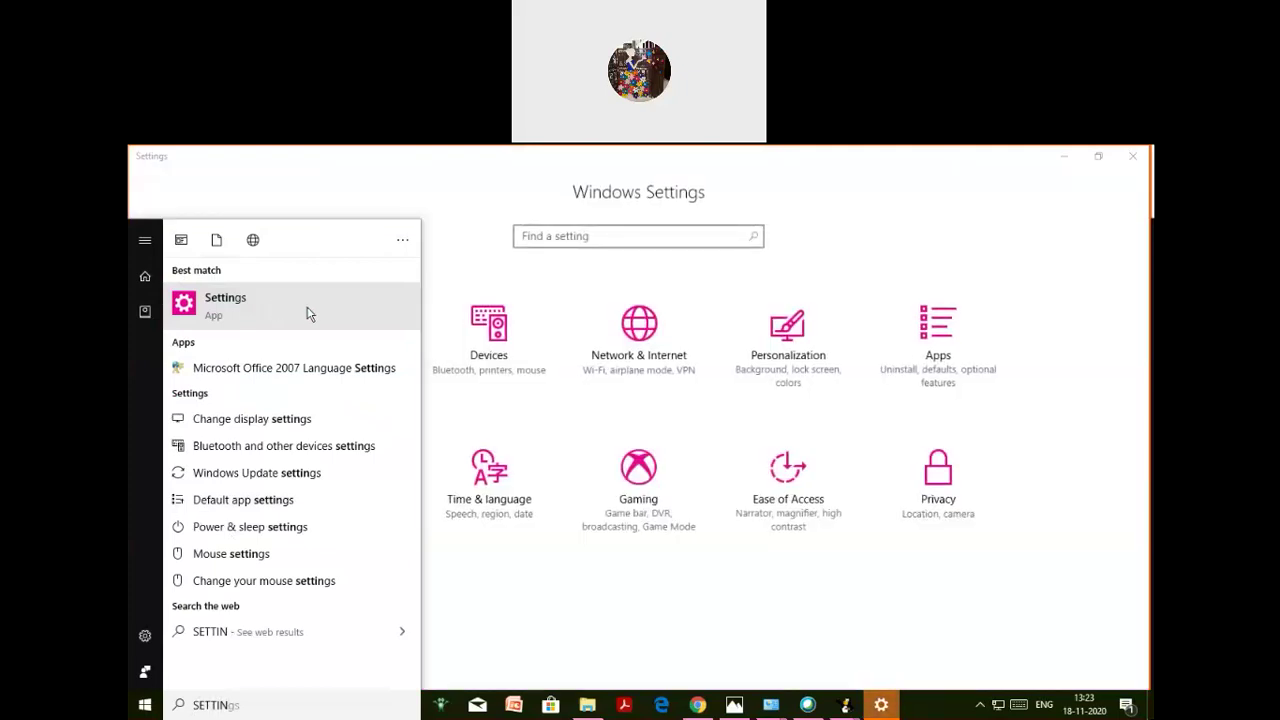
left_click(432, 286)
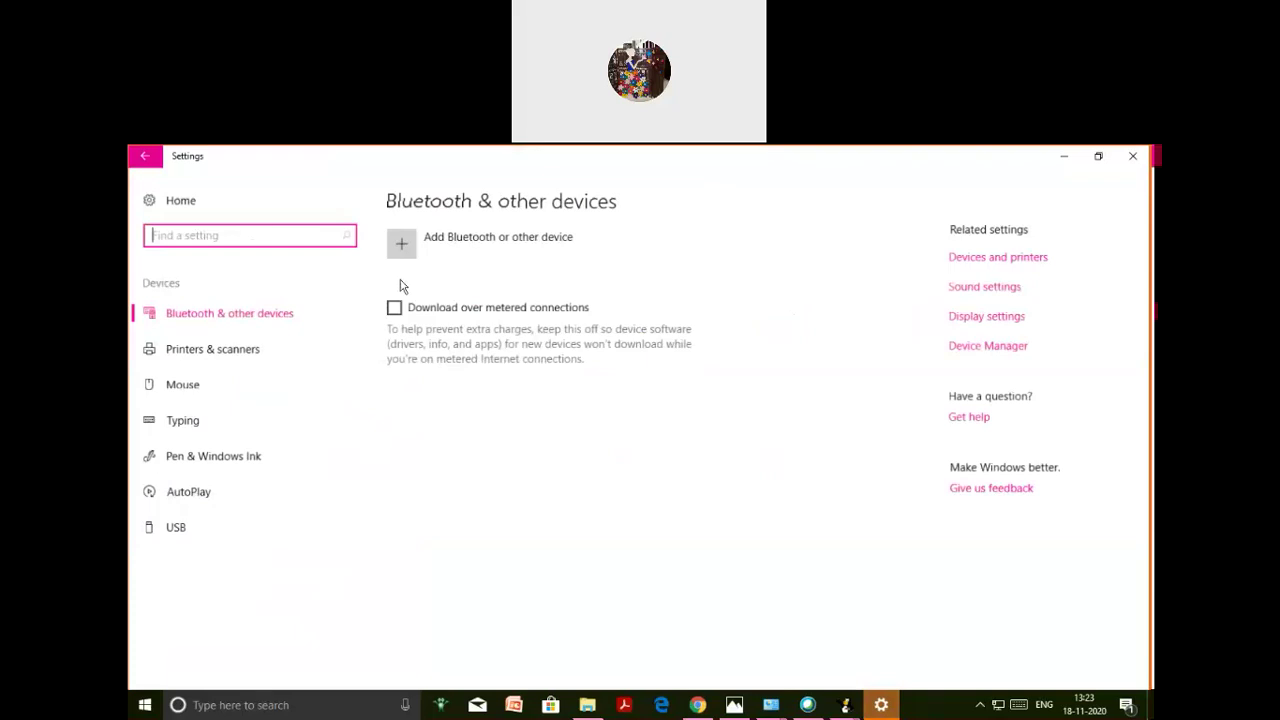
left_click(146, 157)
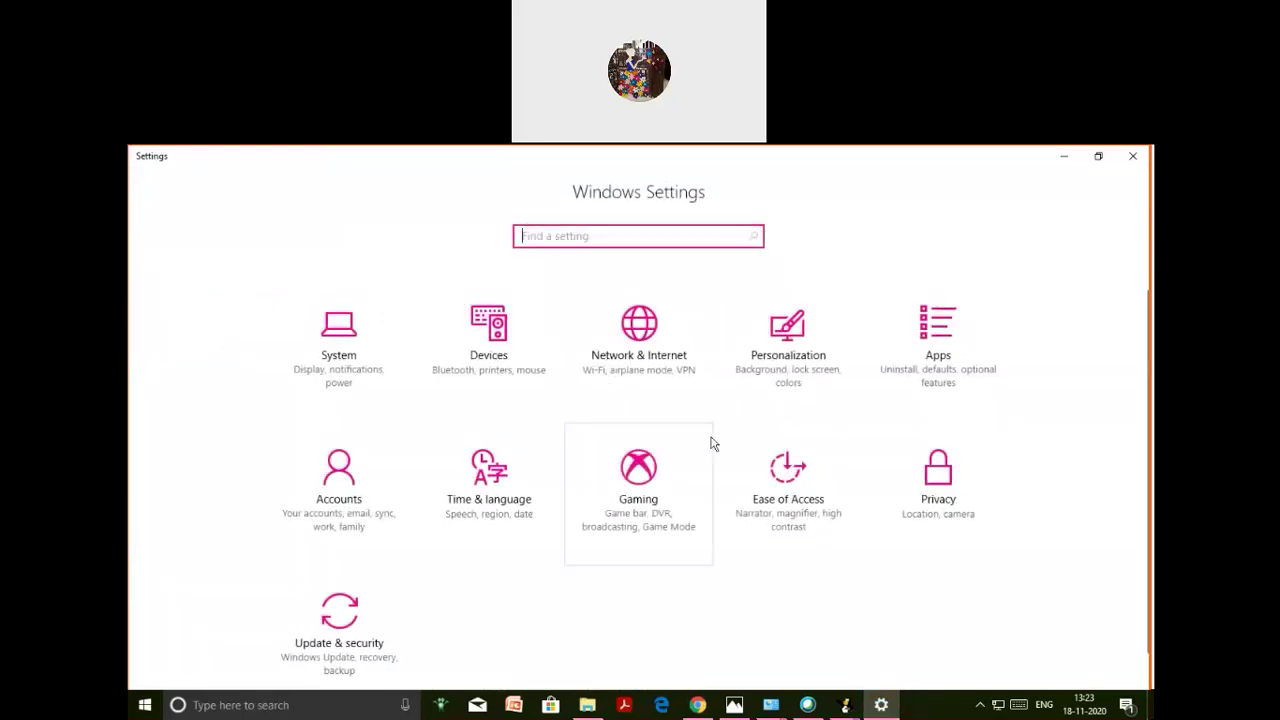
left_click(783, 326)
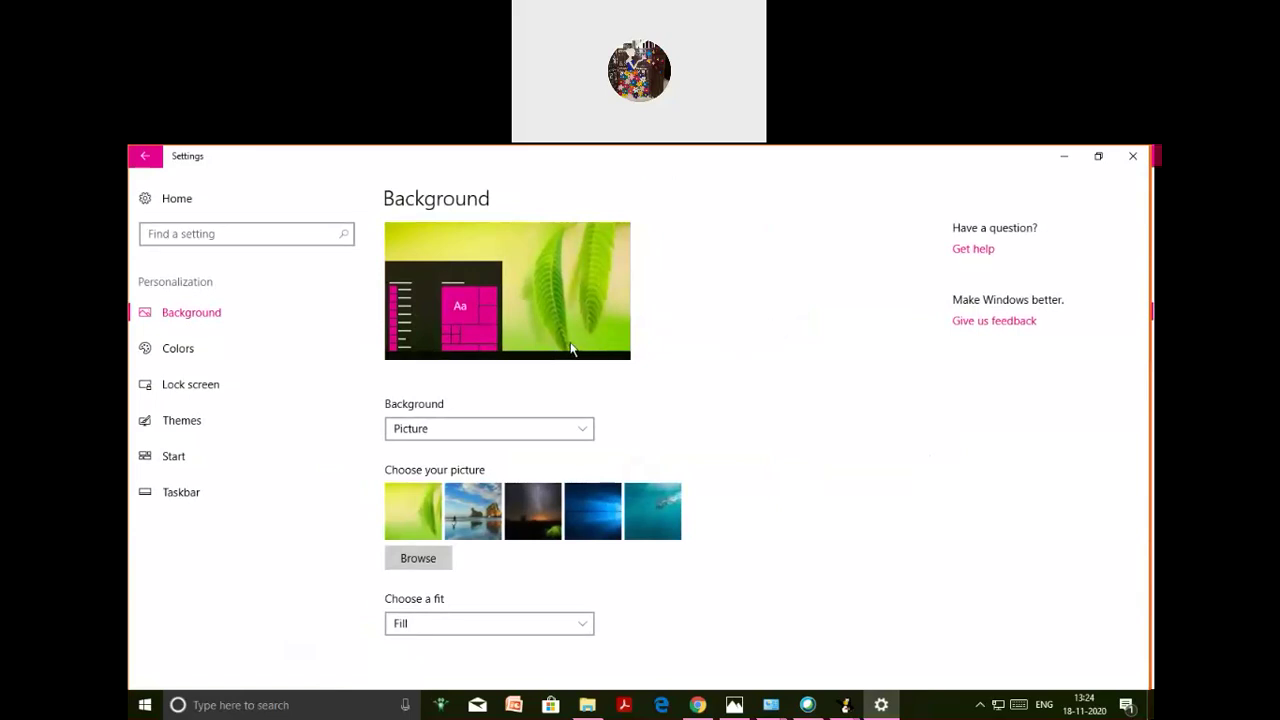
left_click(254, 317)
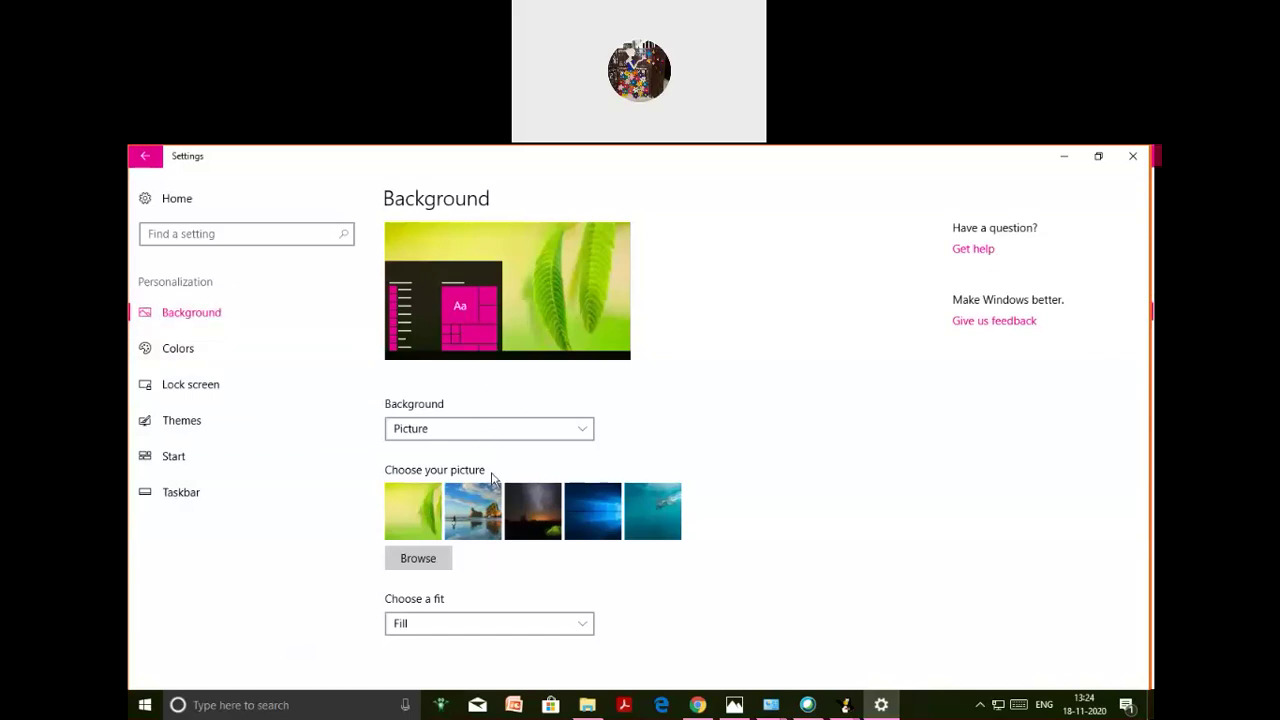
Switch the desktop background type to Solid color and back to Picture
left_click(578, 432)
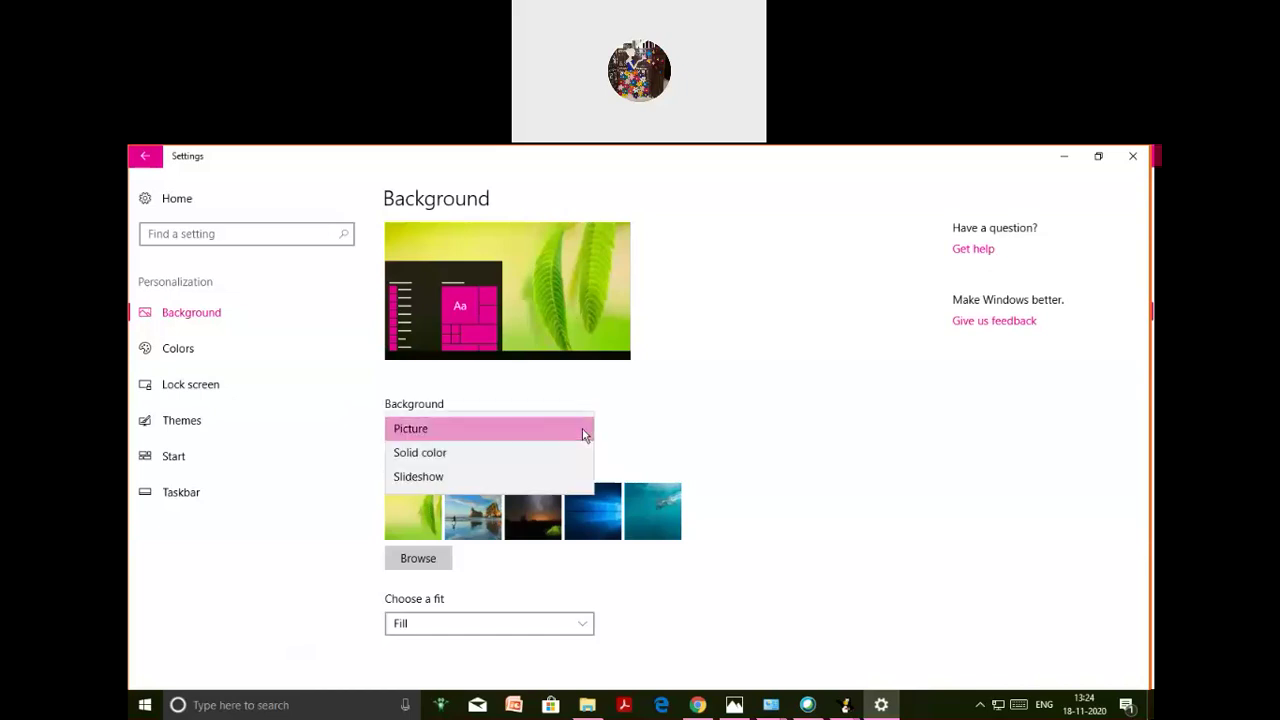
left_click(572, 452)
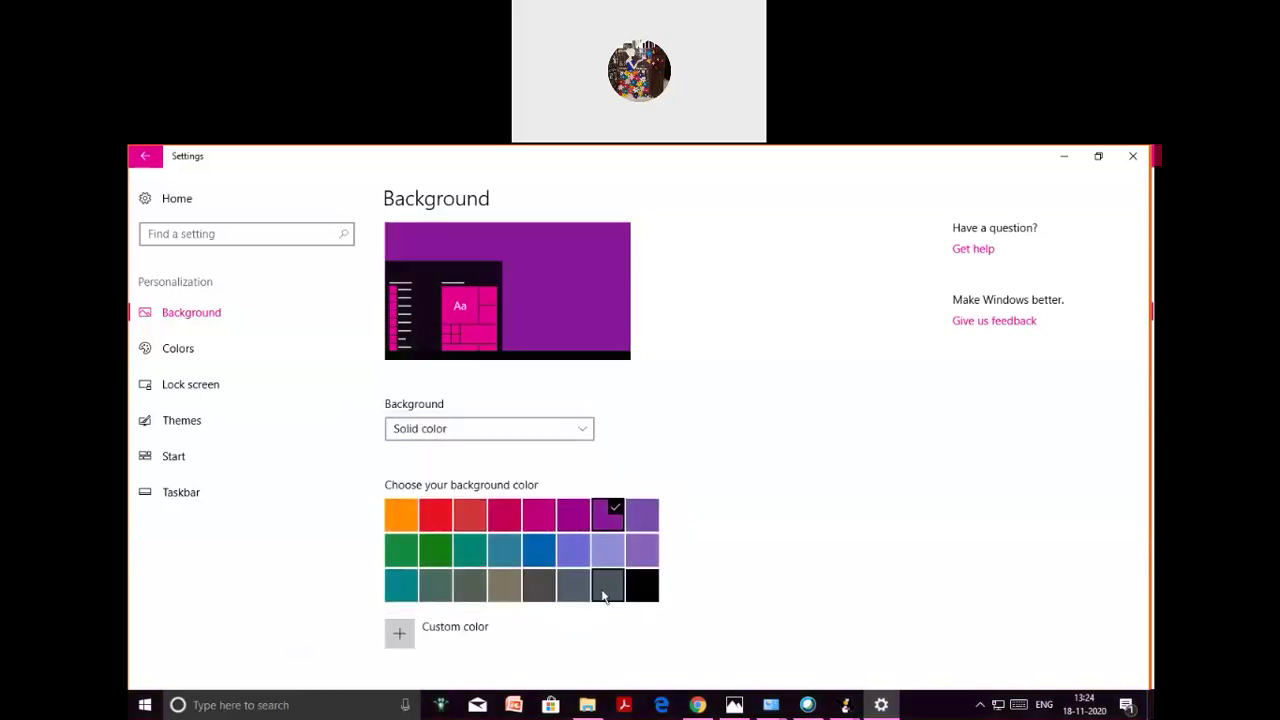
left_click(586, 429)
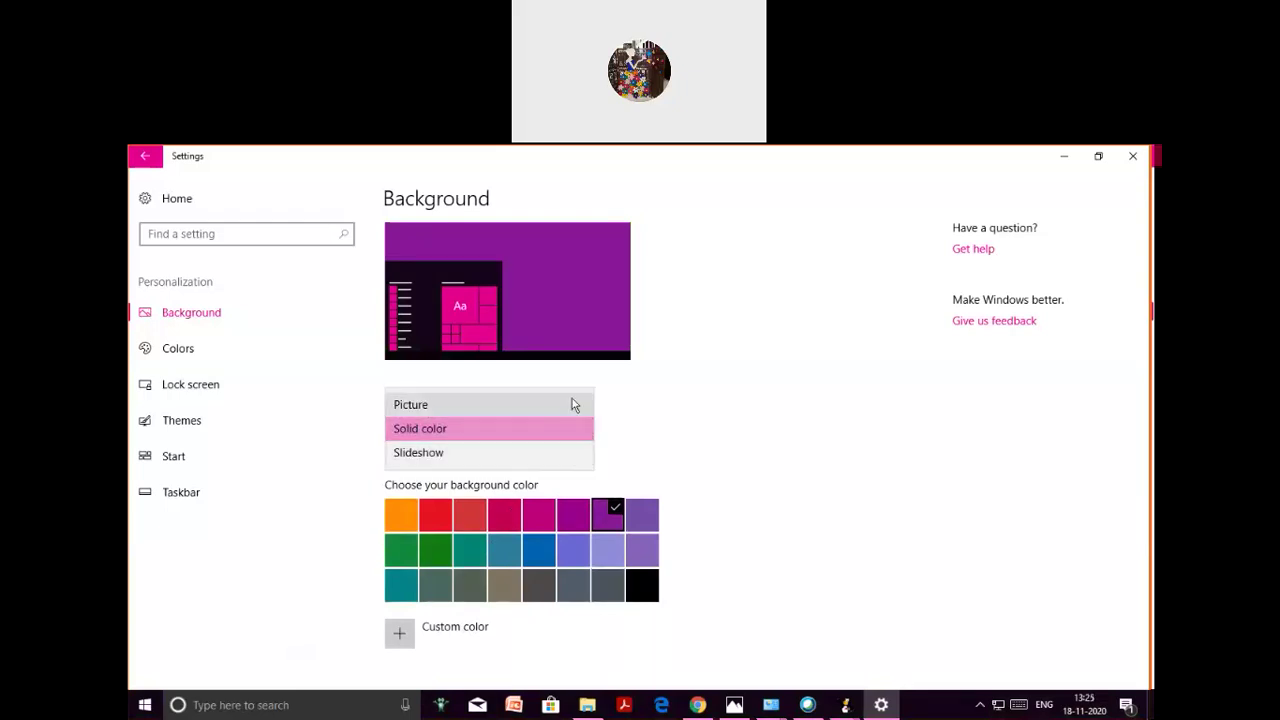
left_click(573, 404)
Set the desktop background to a solid color, try brick red, choose the crimson swatch beside it and minimize Settings
left_click(579, 430)
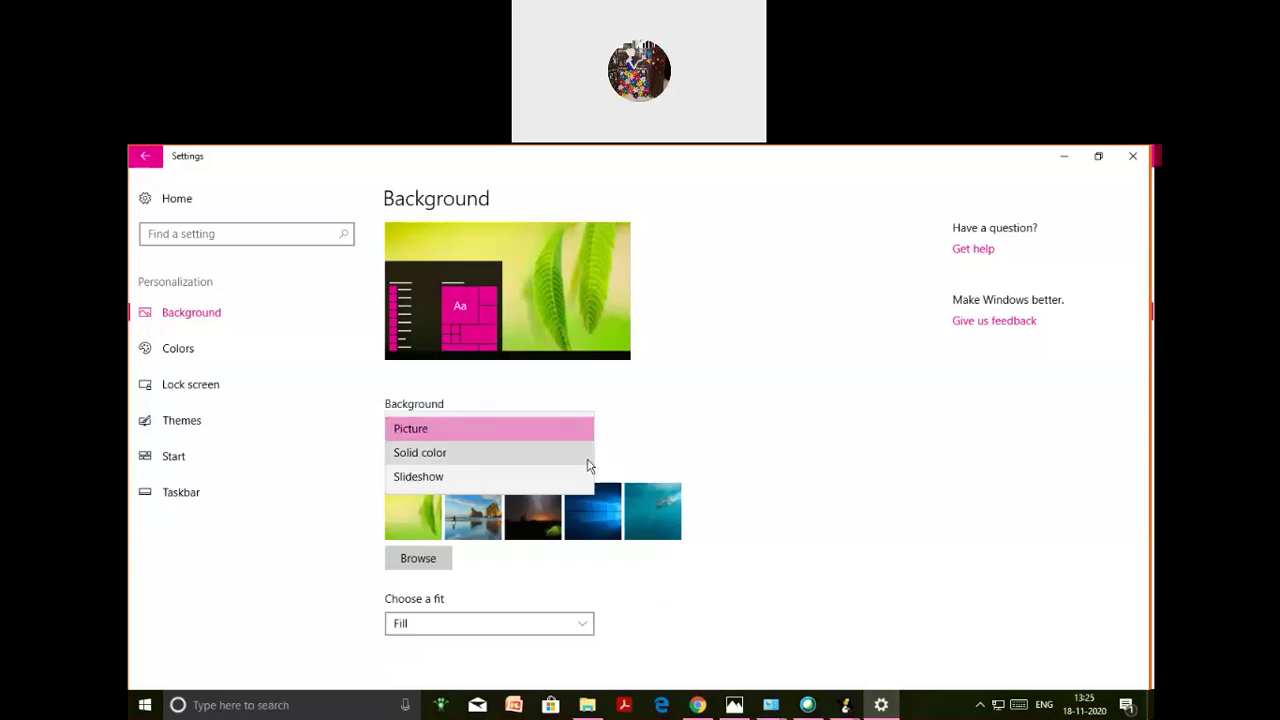
left_click(588, 458)
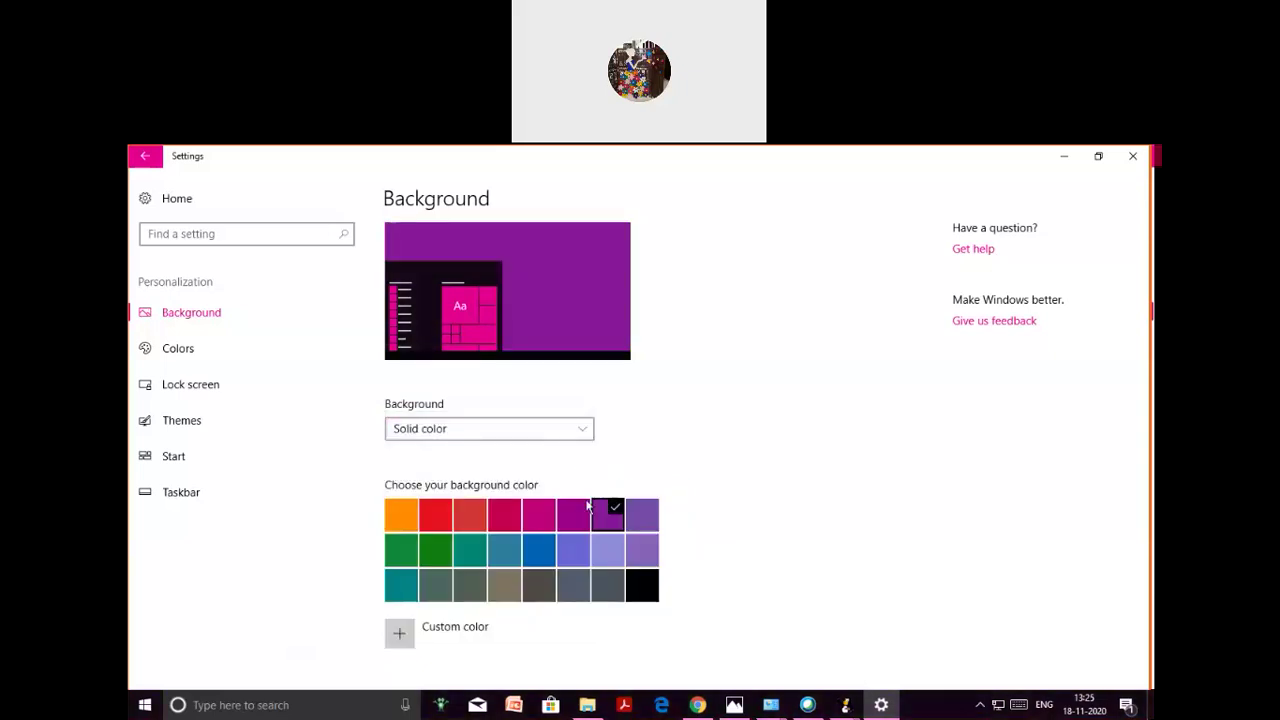
left_click(485, 520)
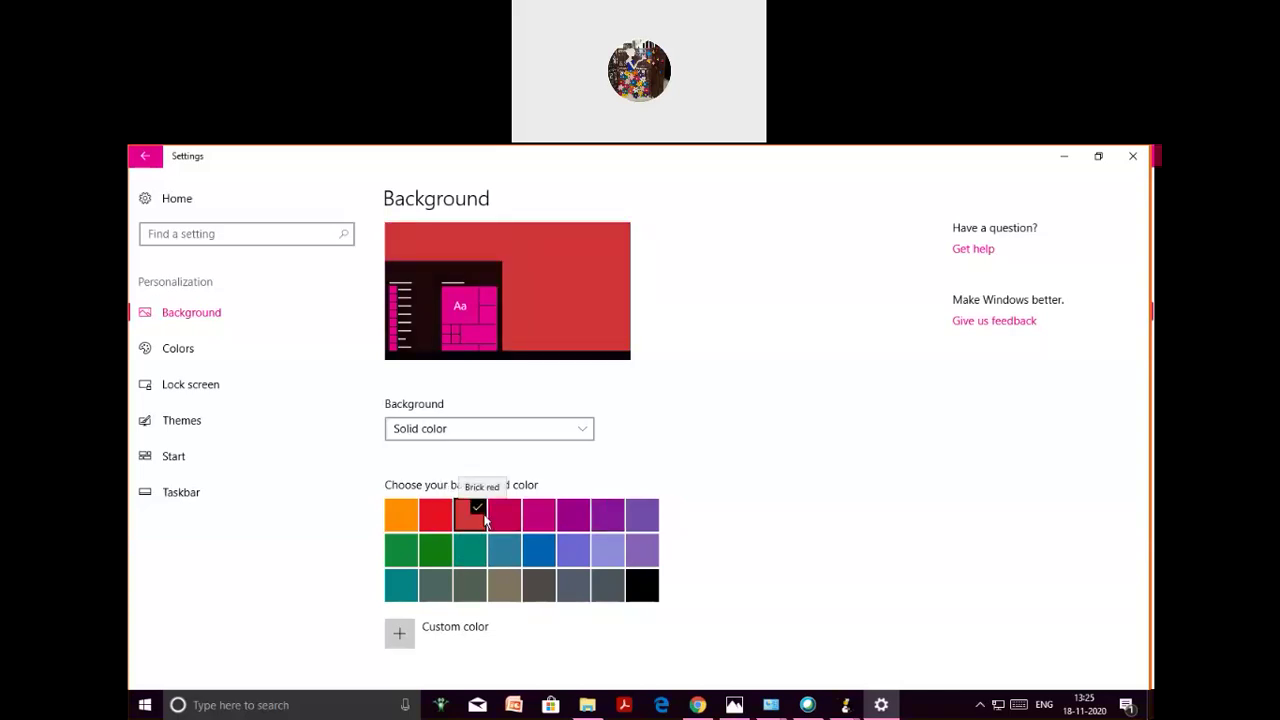
left_click(502, 520)
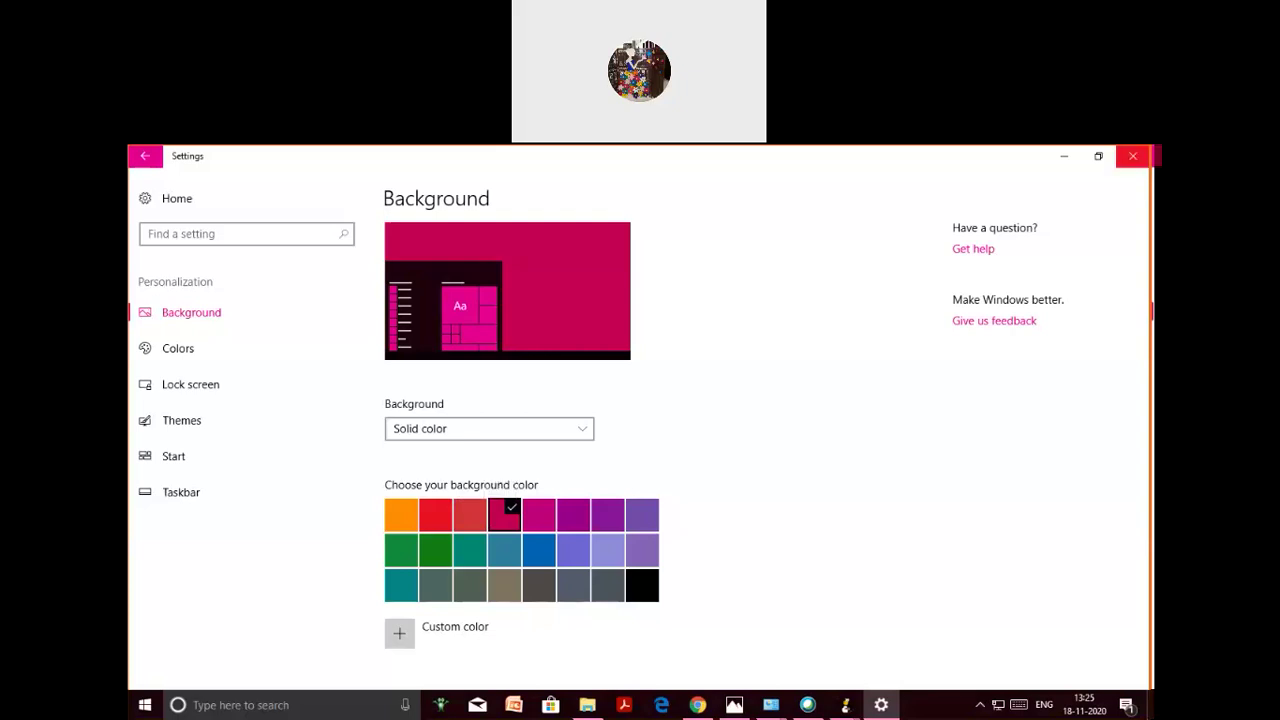
left_click(1066, 157)
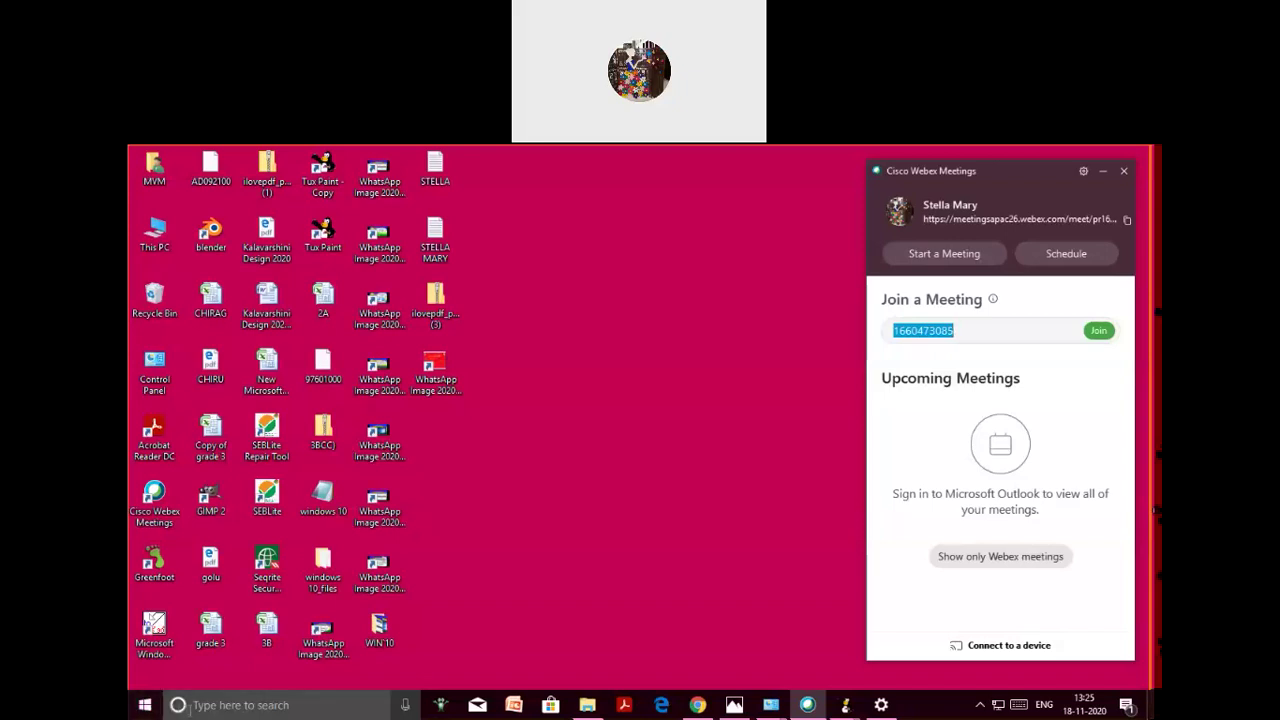
Search for Settings again and return to the Background page from the desktop
left_click(191, 705)
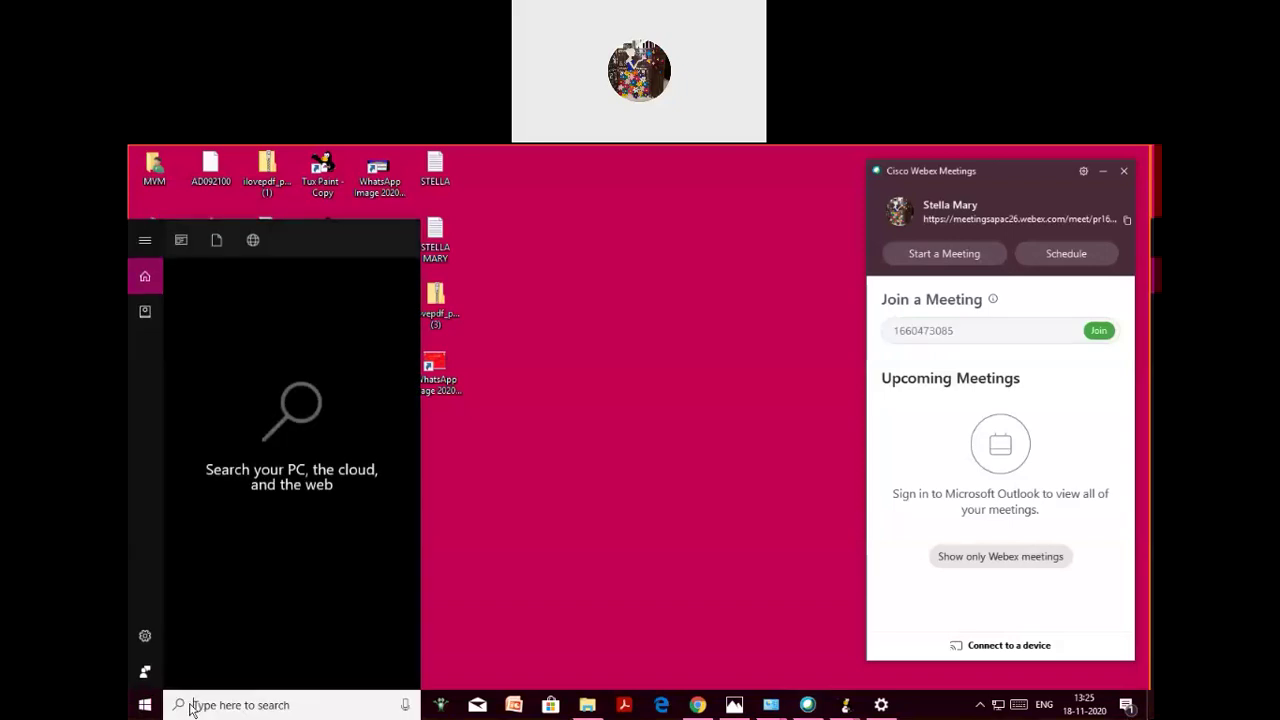
type("S")
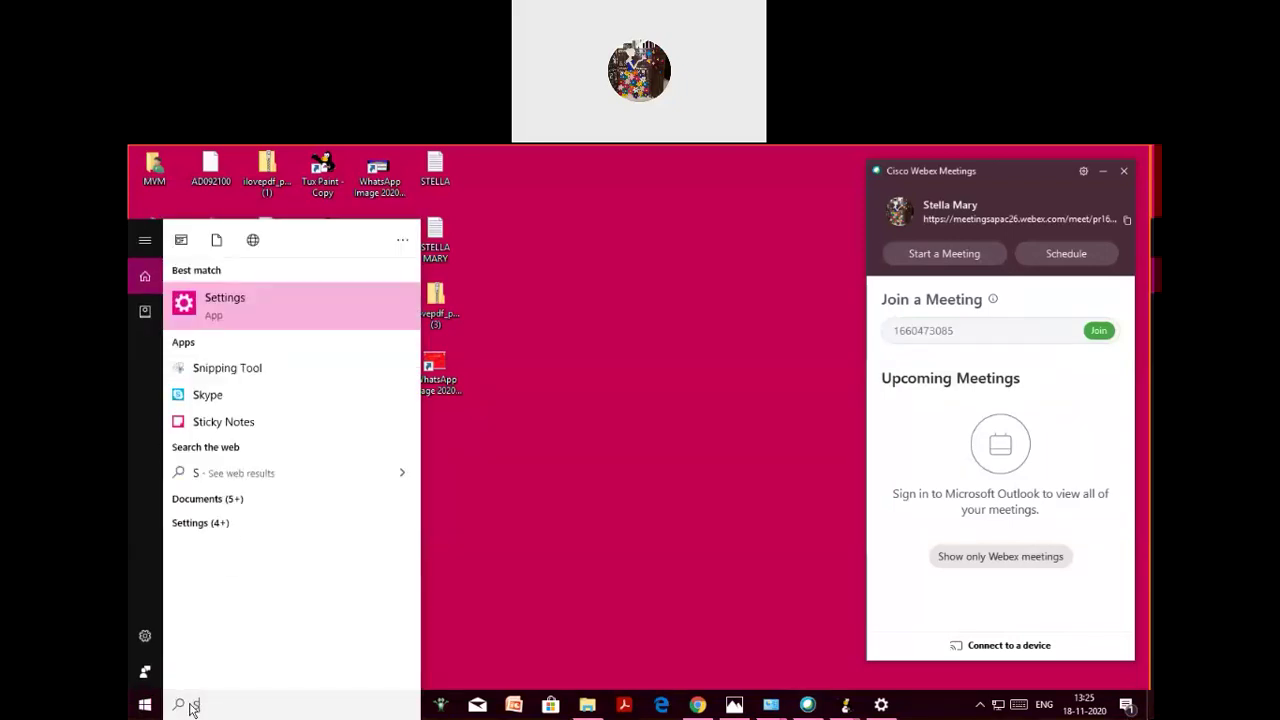
type("ETTI")
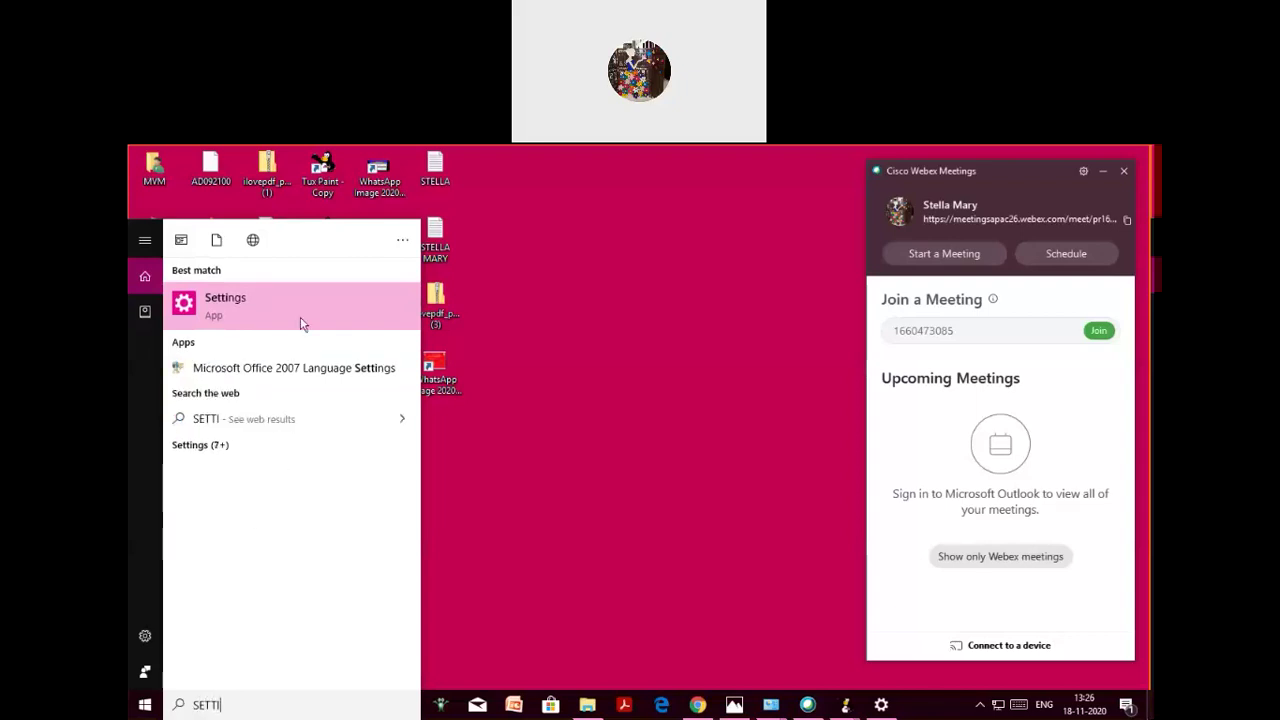
left_click(298, 308)
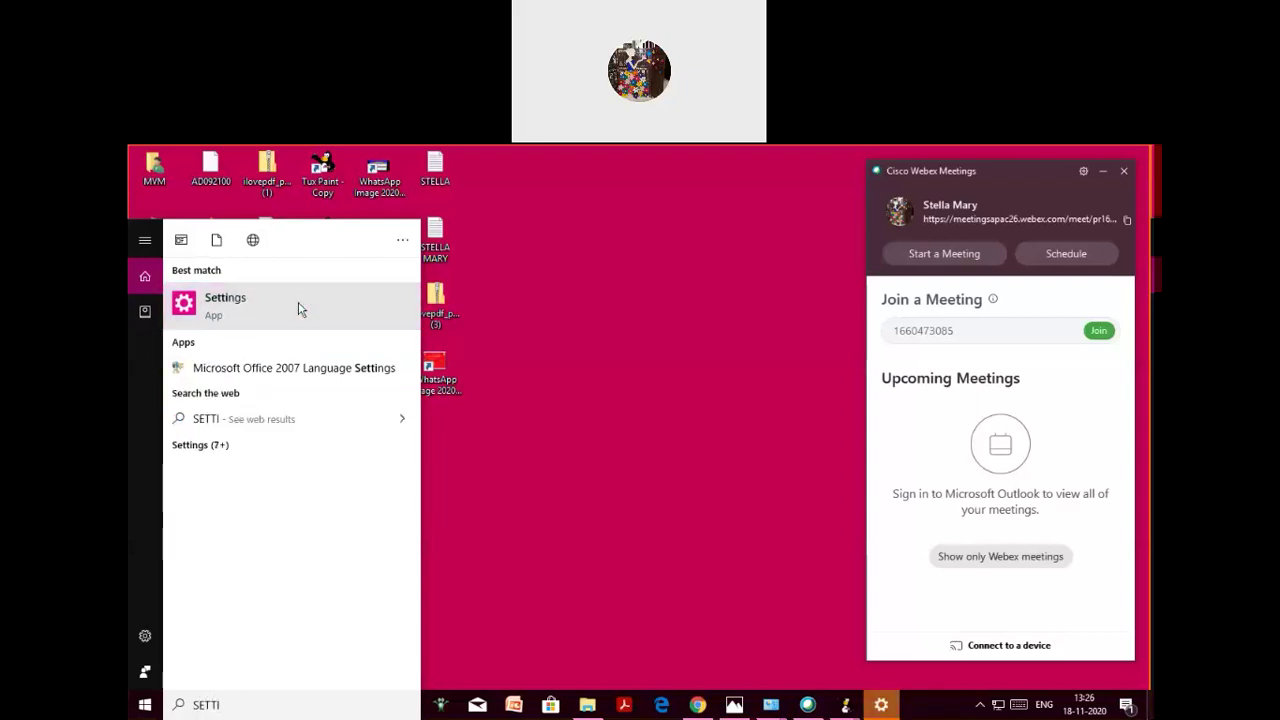
left_click(298, 308)
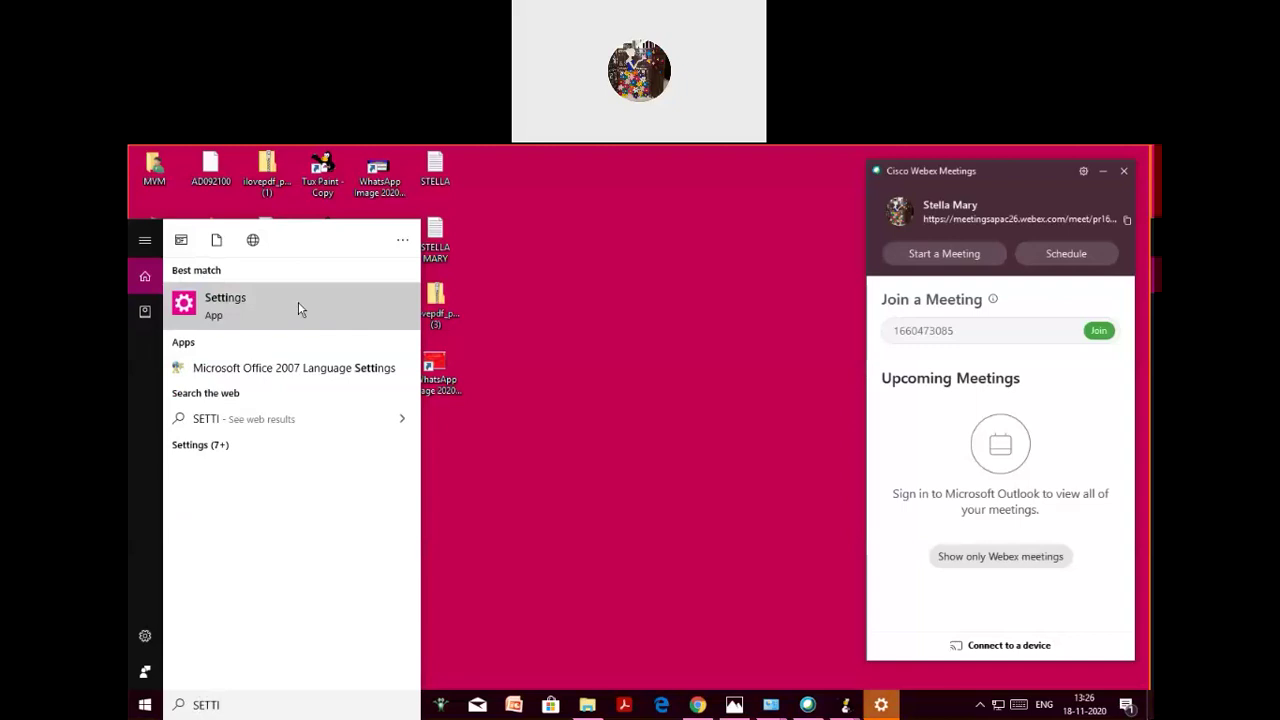
left_click(231, 314)
left_click(251, 322)
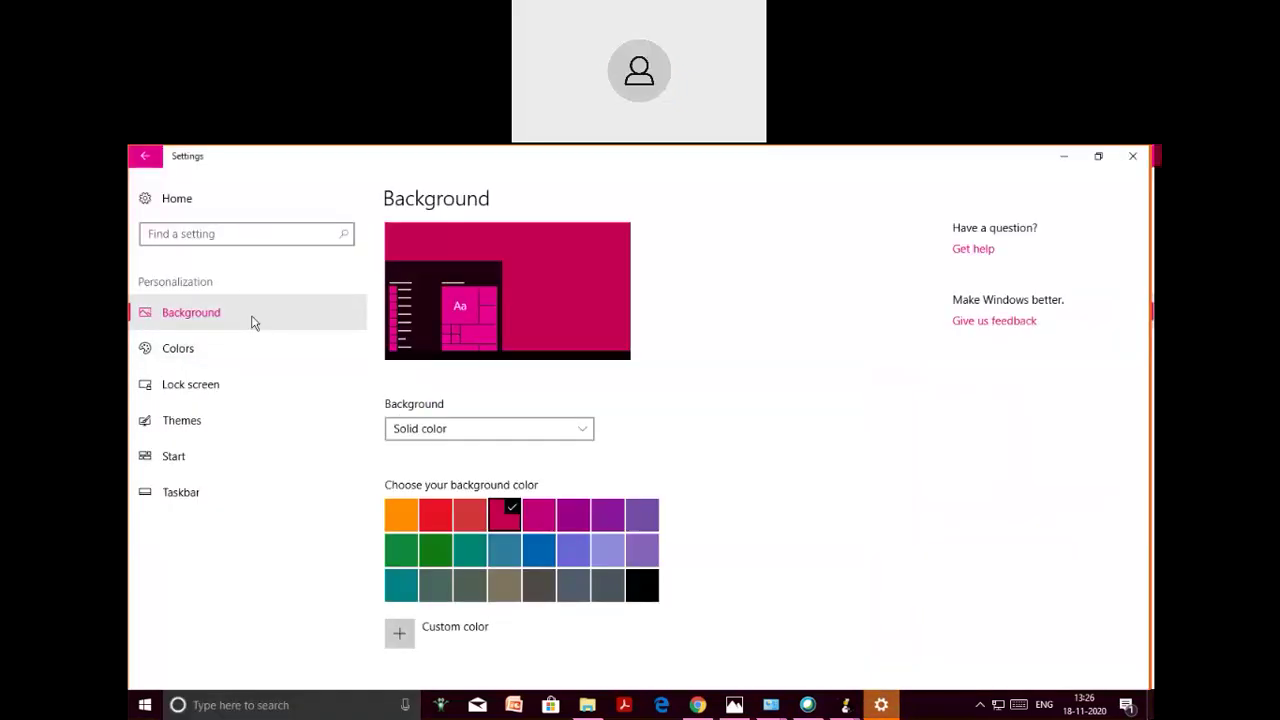
Change the background type to Picture and choose the beach picture with the rock arch
left_click(588, 437)
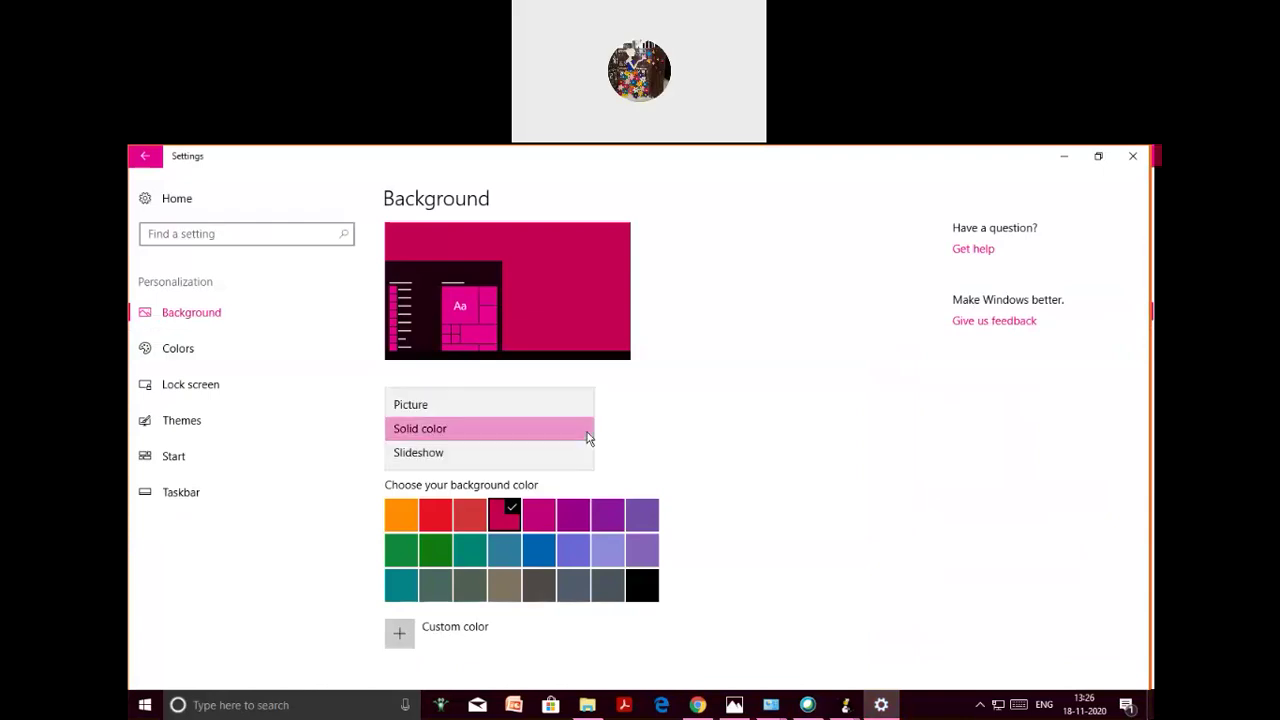
left_click(568, 412)
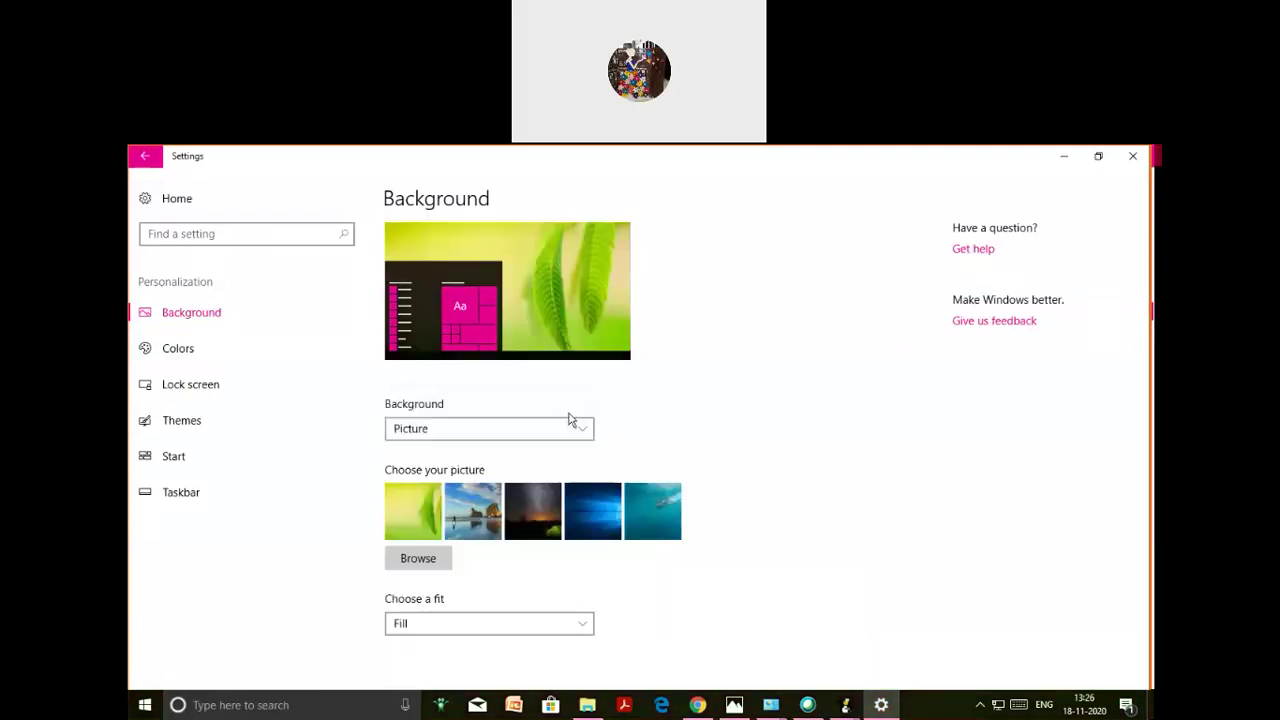
left_click(476, 529)
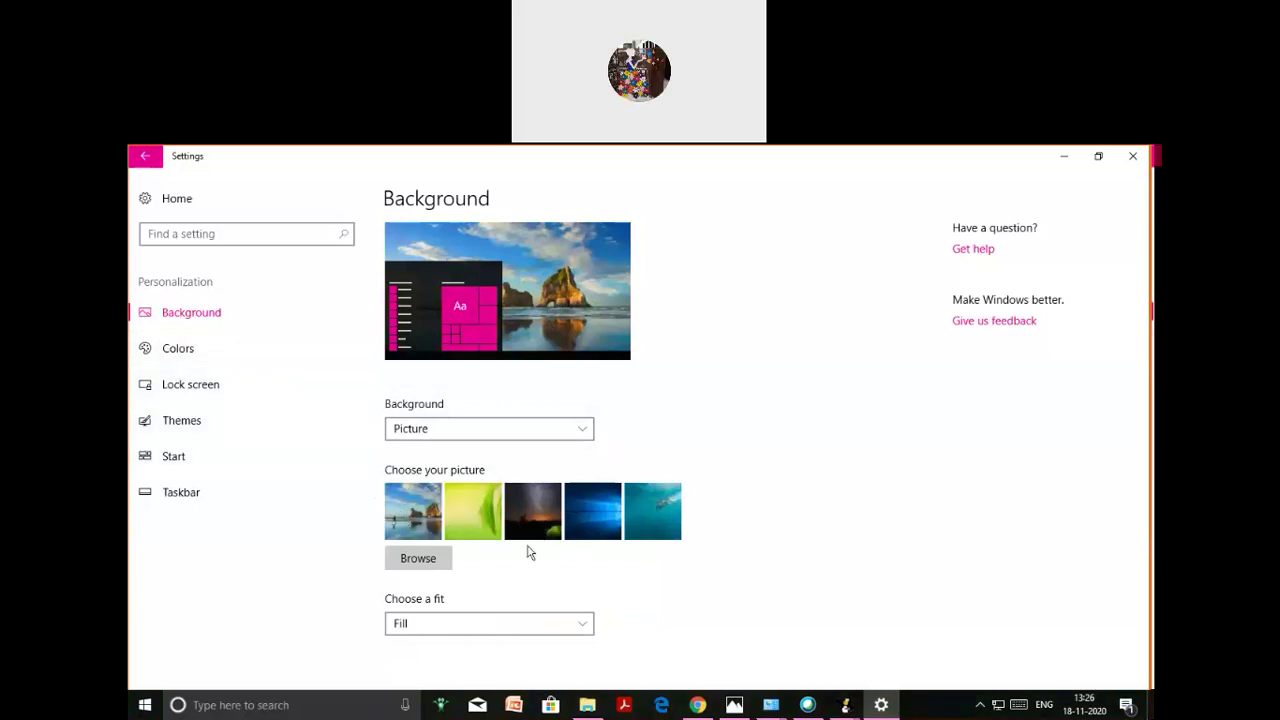
left_click(425, 563)
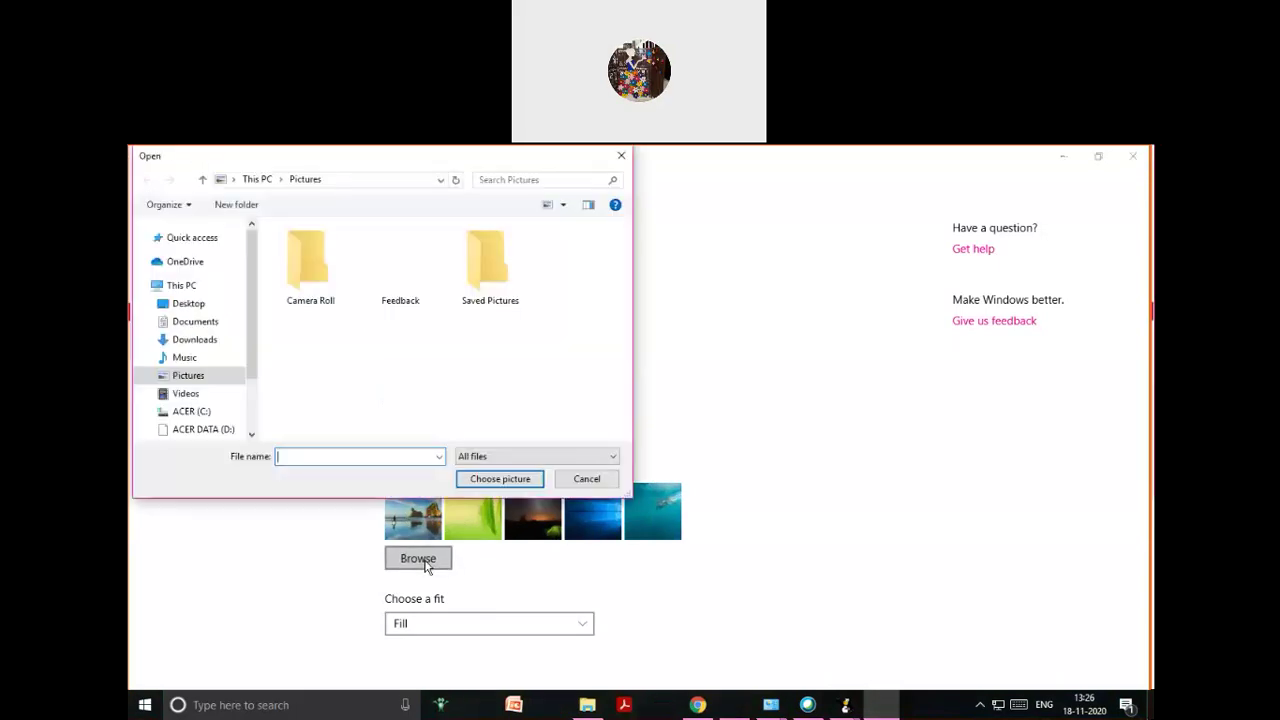
left_click(633, 165)
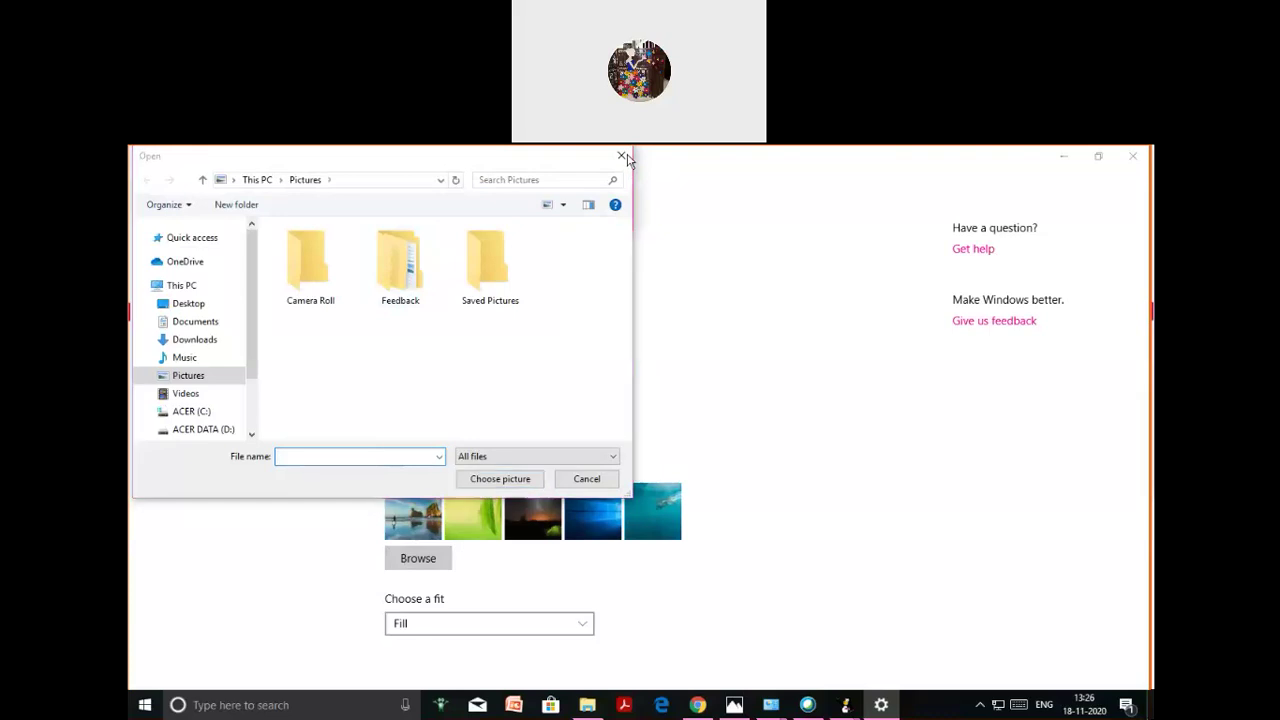
left_click(588, 479)
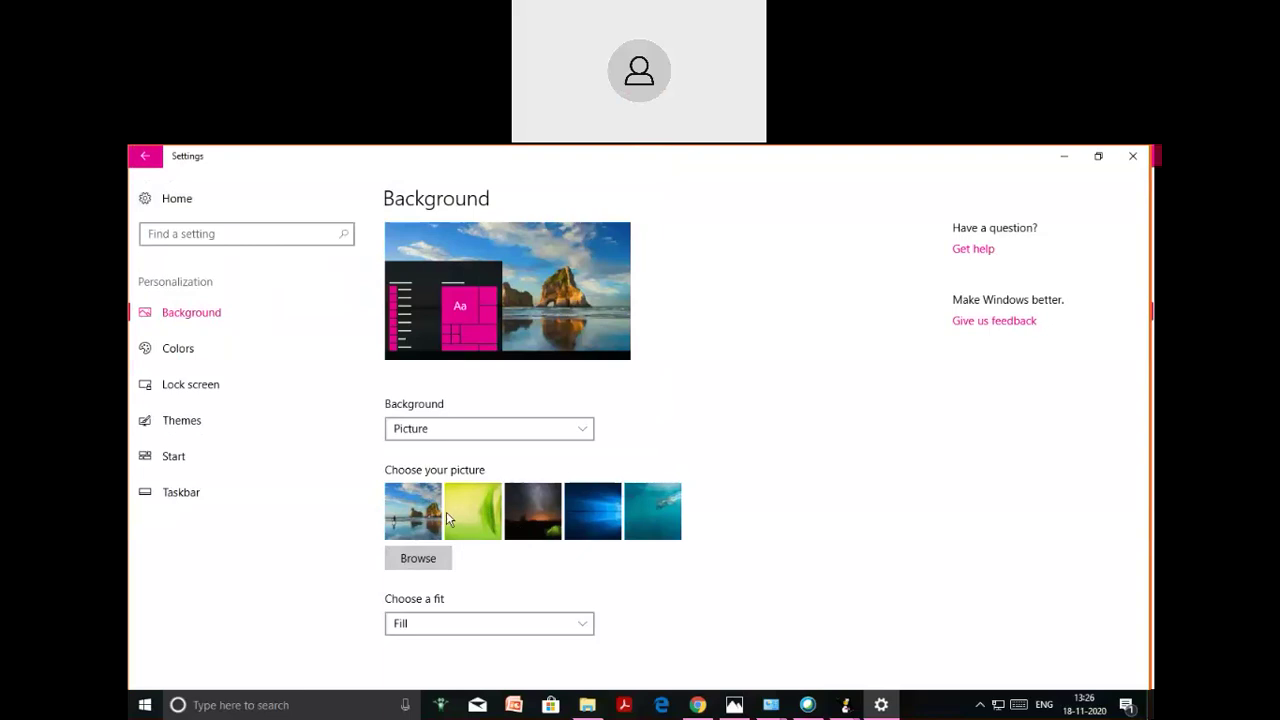
Select the beach picture as the background and close Settings to show the desktop
left_click(418, 520)
left_click(1131, 159)
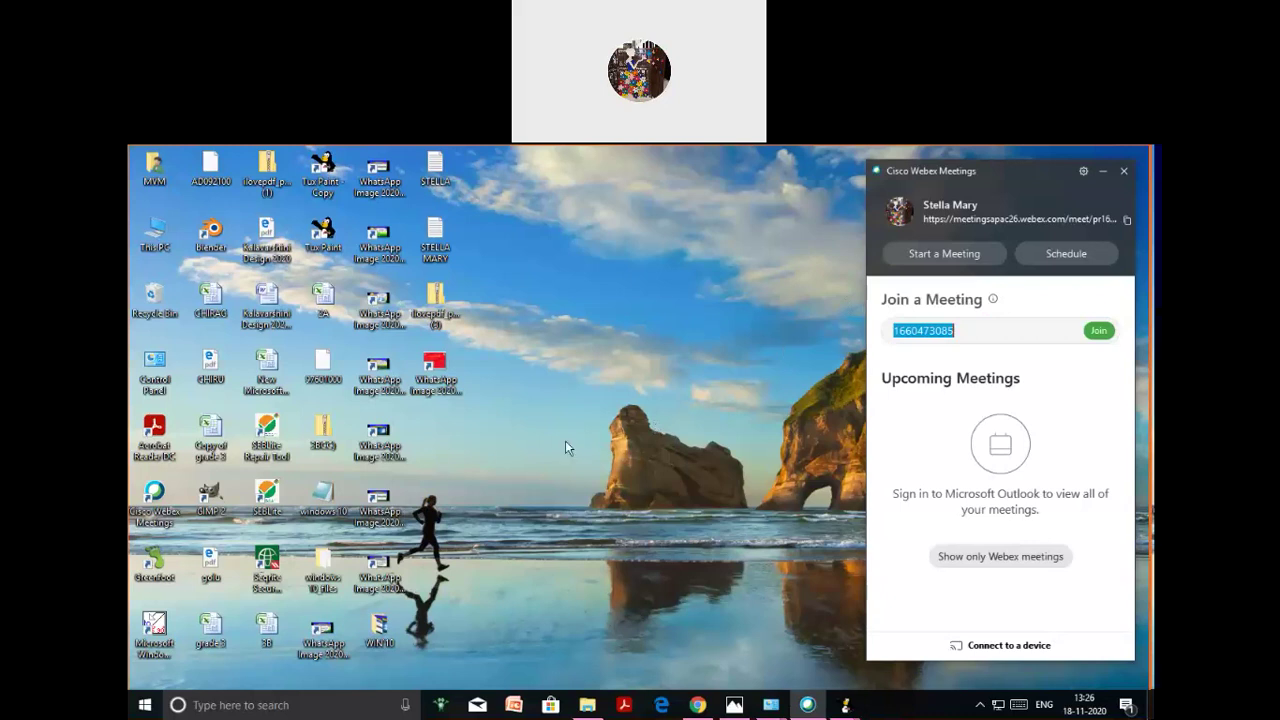
Find and open Settings once more and bring up the Background options in Personalization
left_click(145, 705)
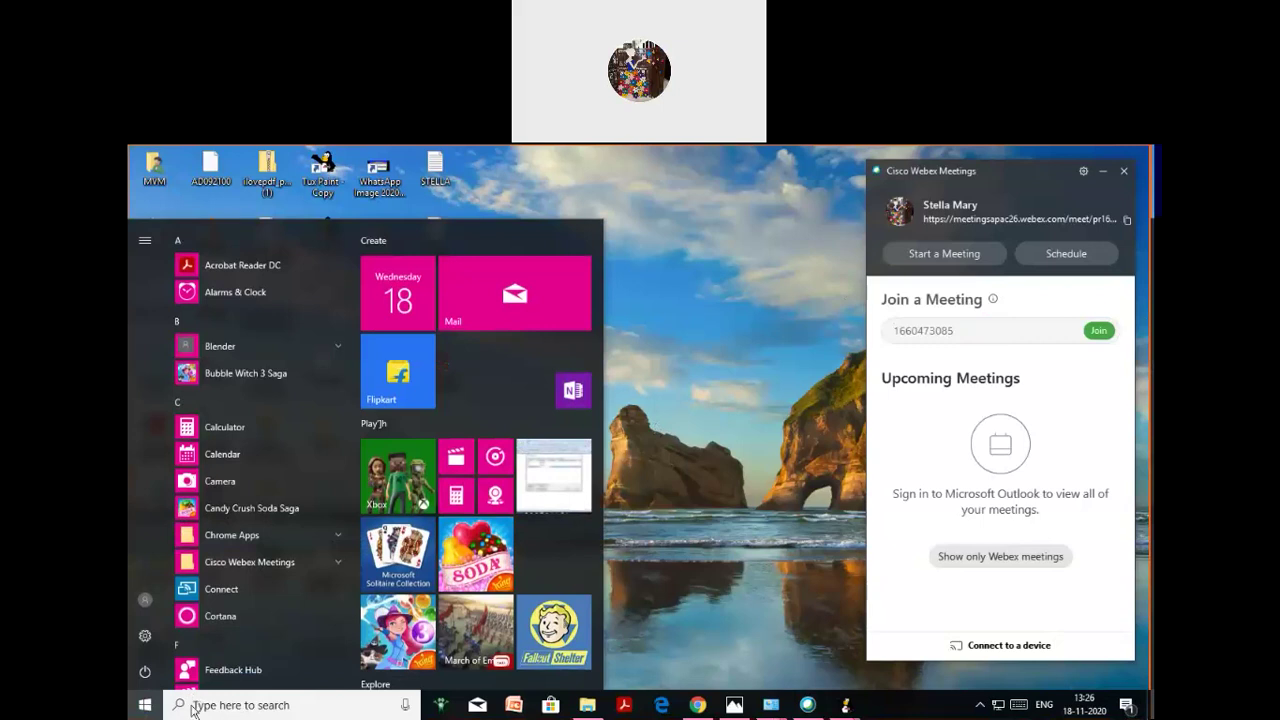
type("SET")
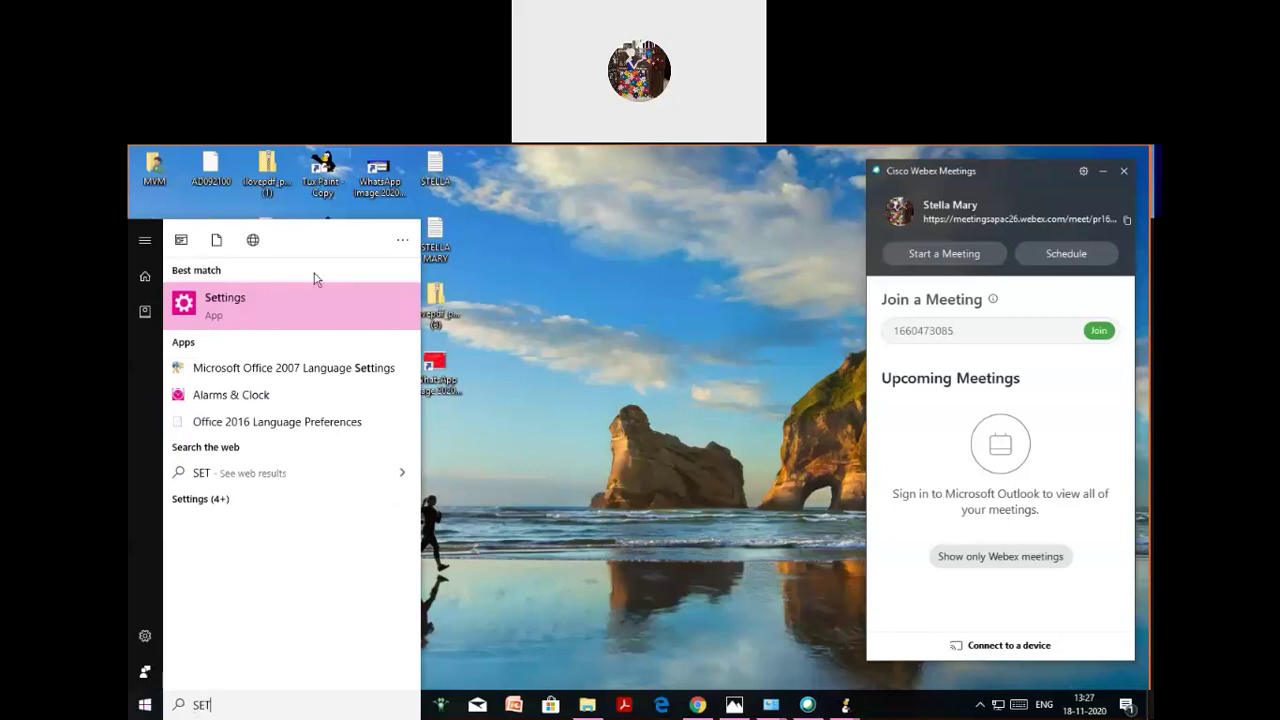
left_click(291, 300)
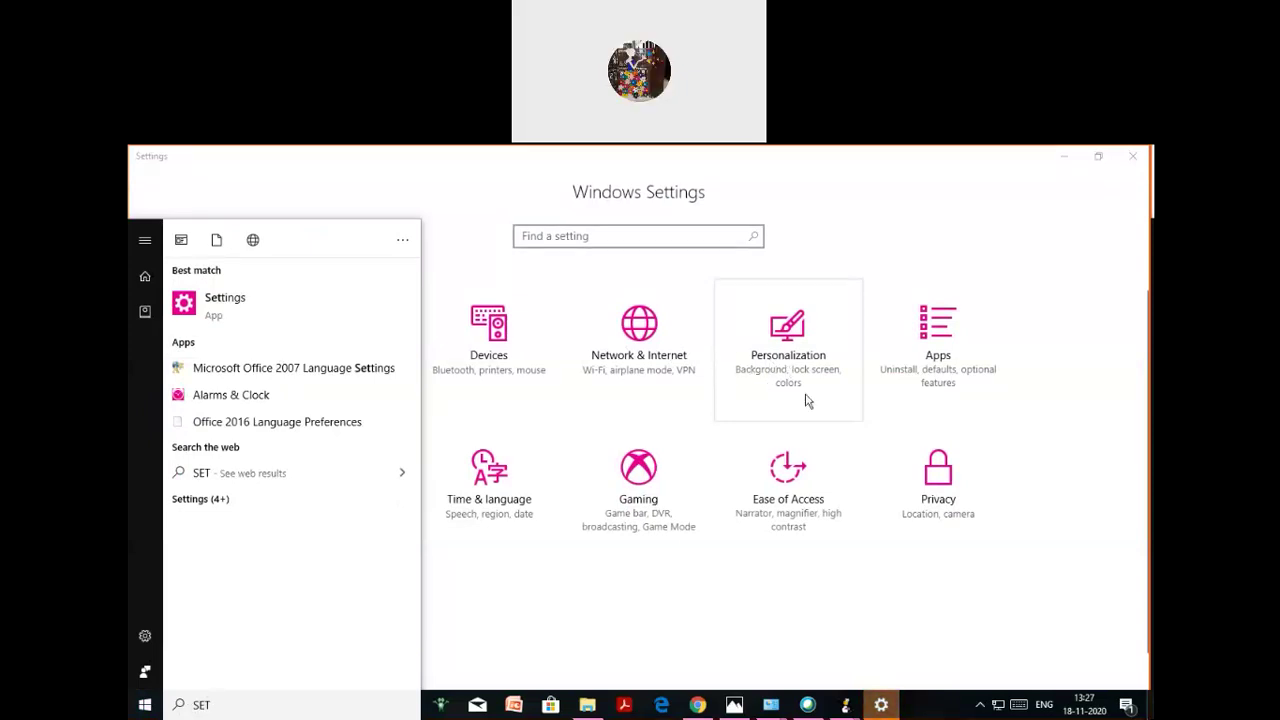
left_click(780, 365)
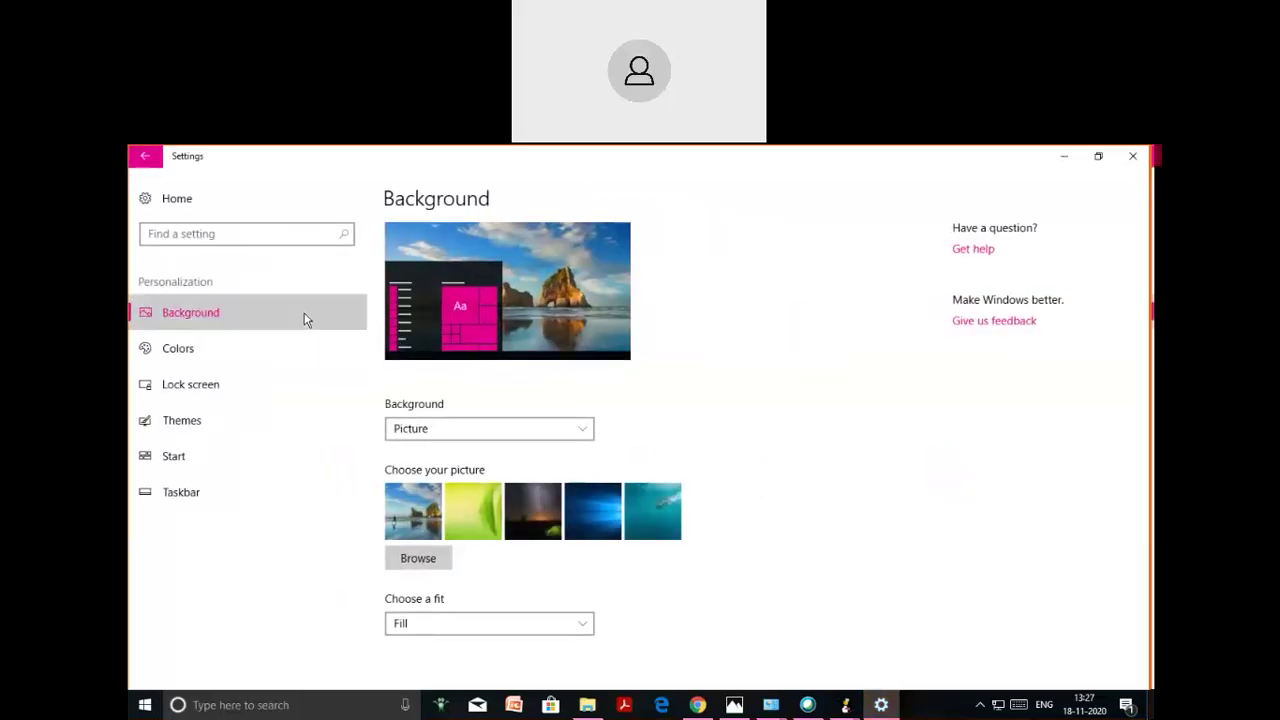
Keep the background type as Picture and choose the underwater swimmer picture
left_click(583, 432)
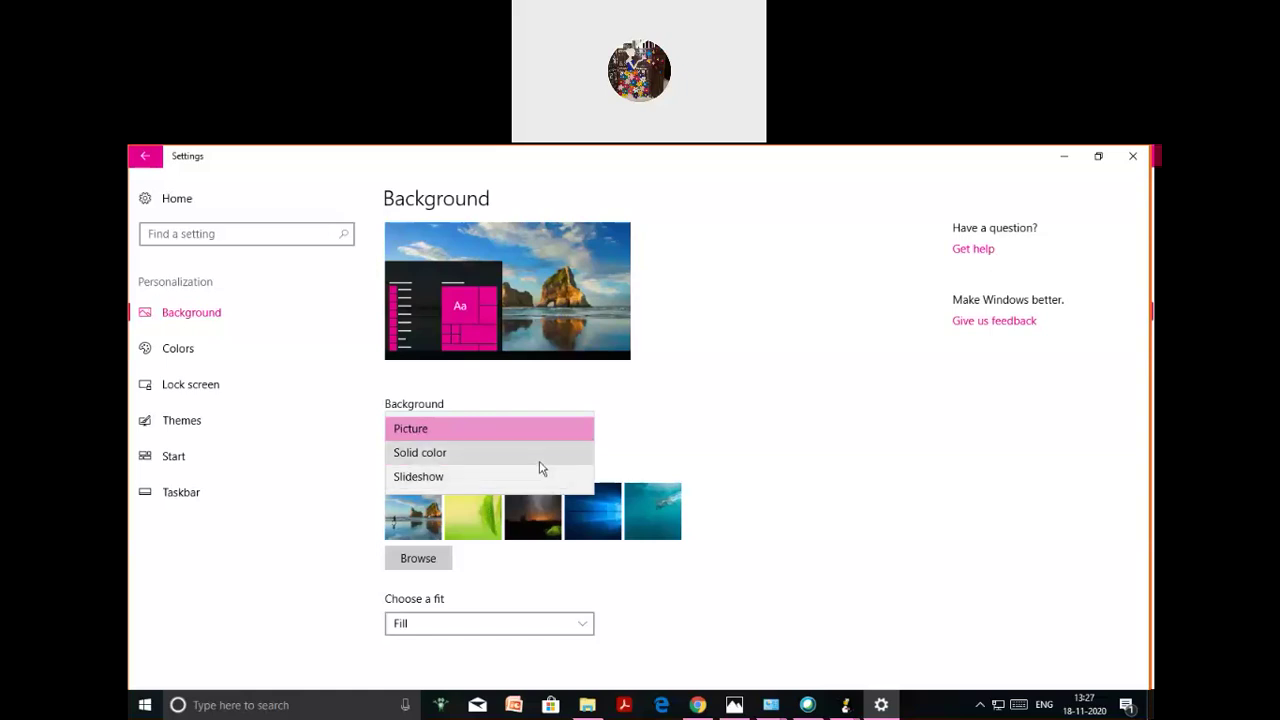
left_click(638, 524)
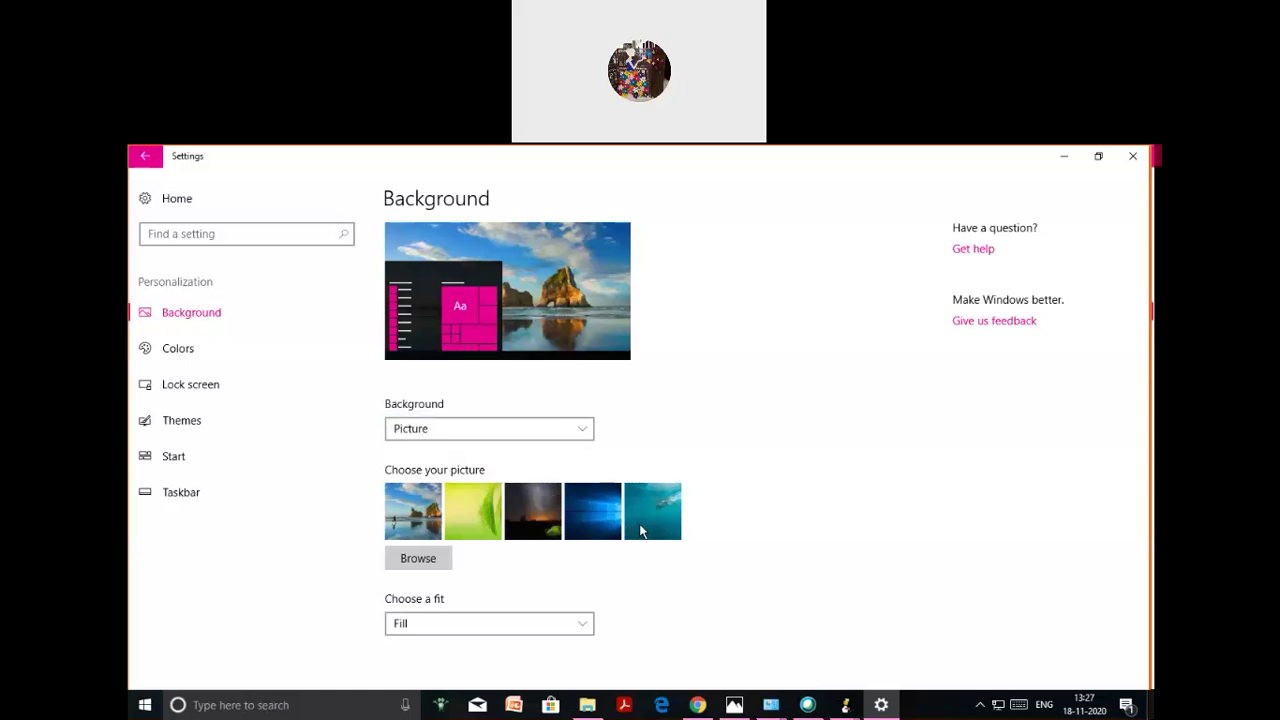
left_click(649, 517)
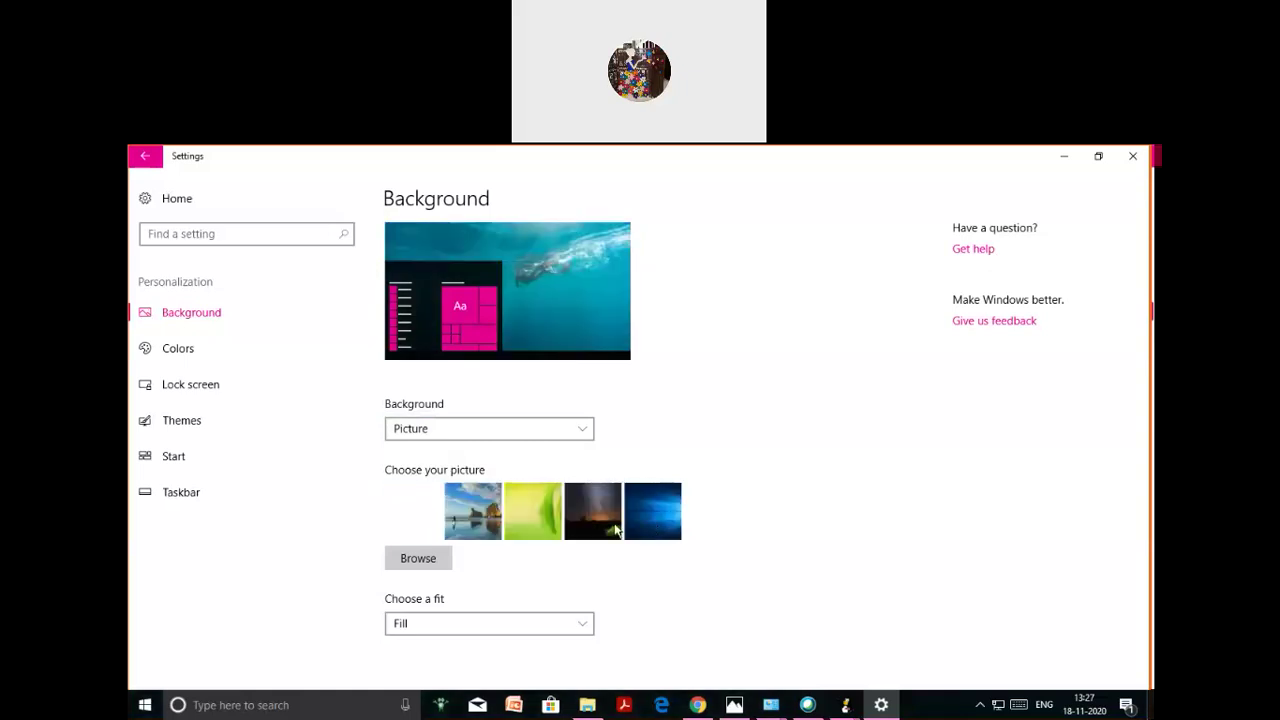
Try the Tile, Center and Span fits for the underwater swimmer background, and set the fit back to Fill
left_click(587, 627)
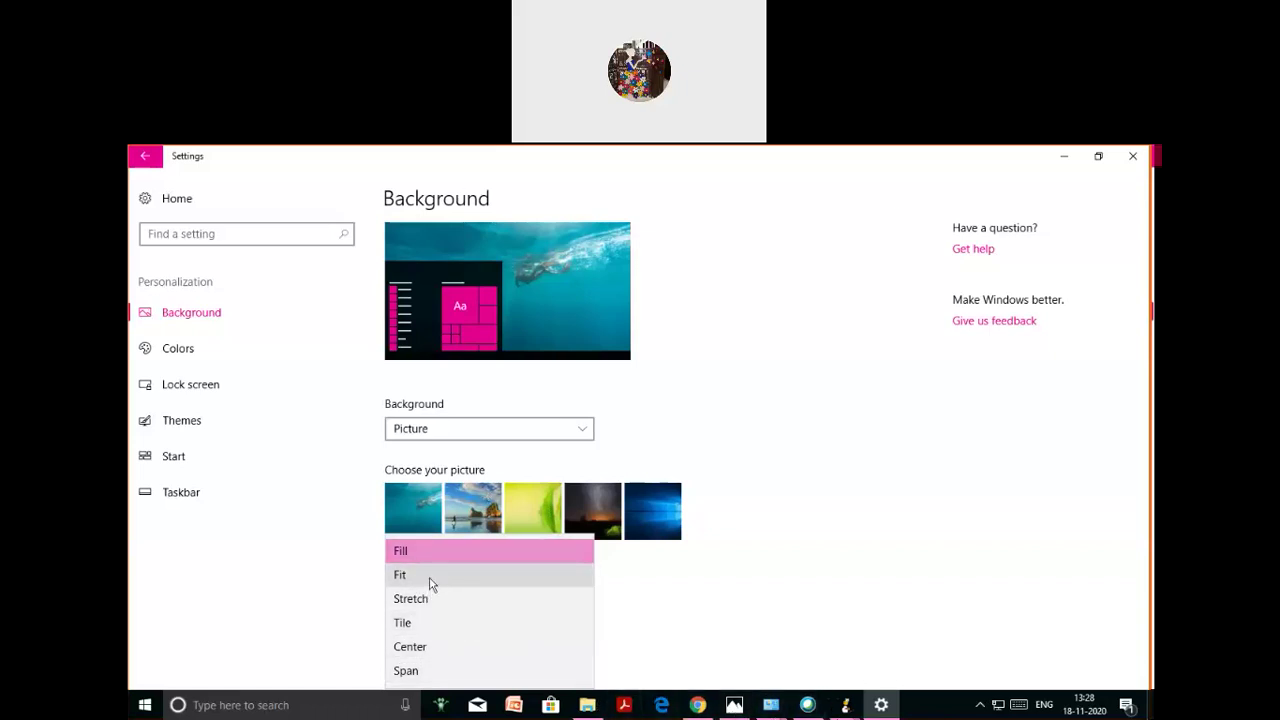
left_click(448, 625)
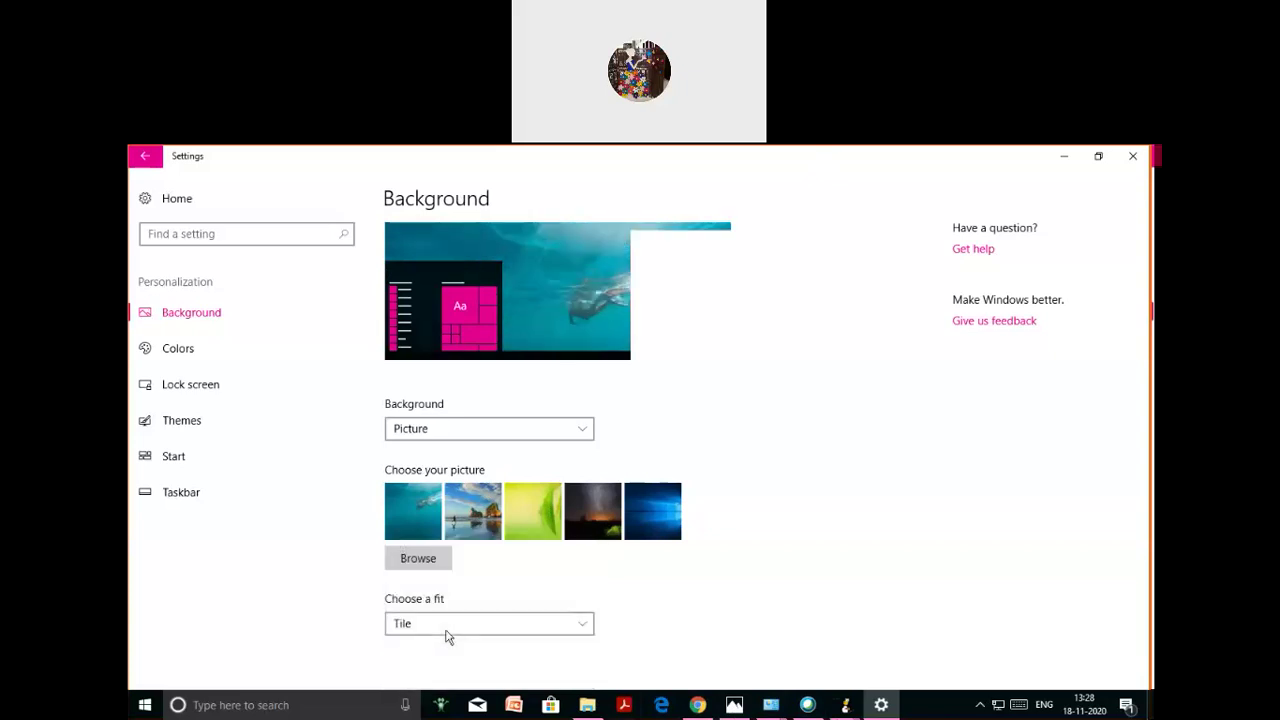
left_click(588, 627)
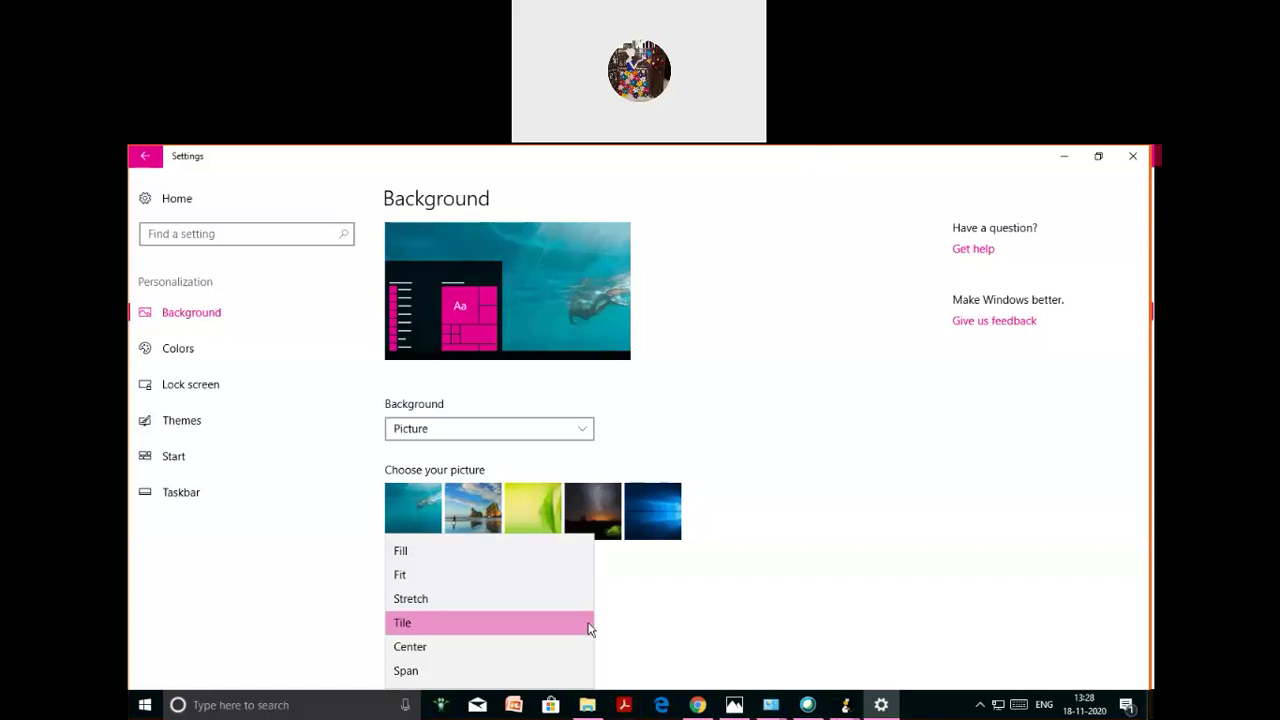
left_click(565, 645)
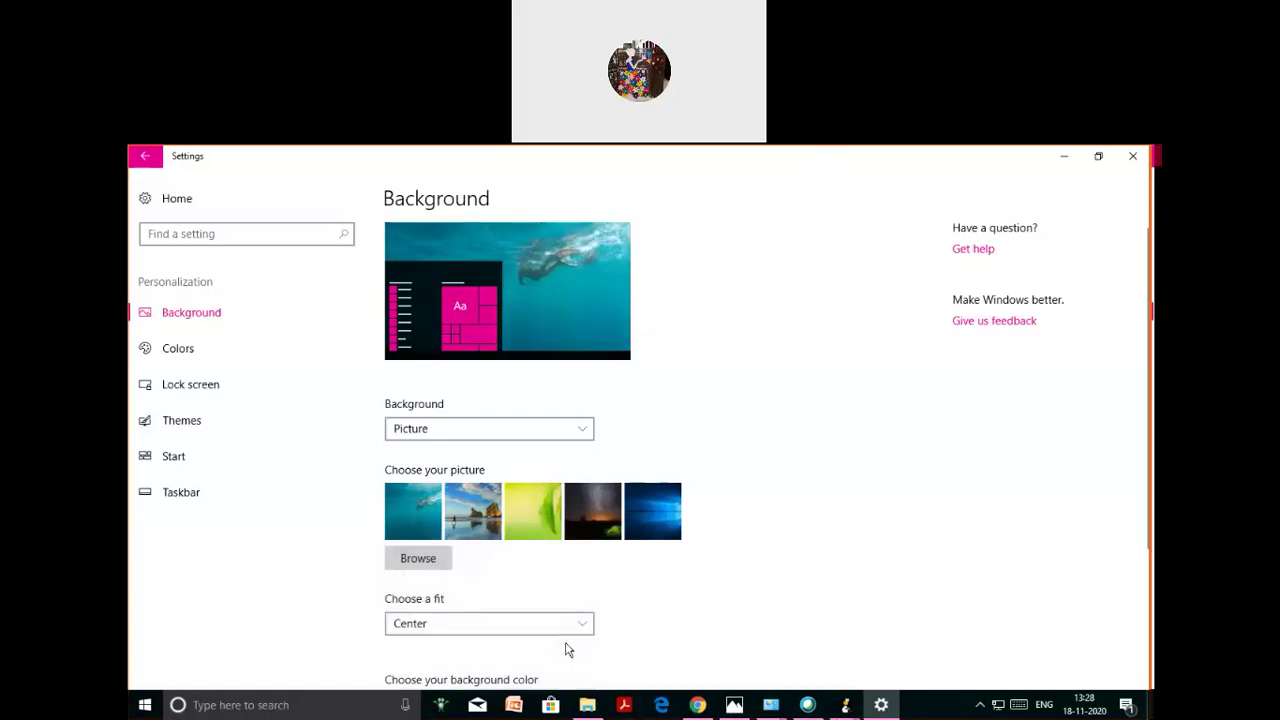
left_click(585, 625)
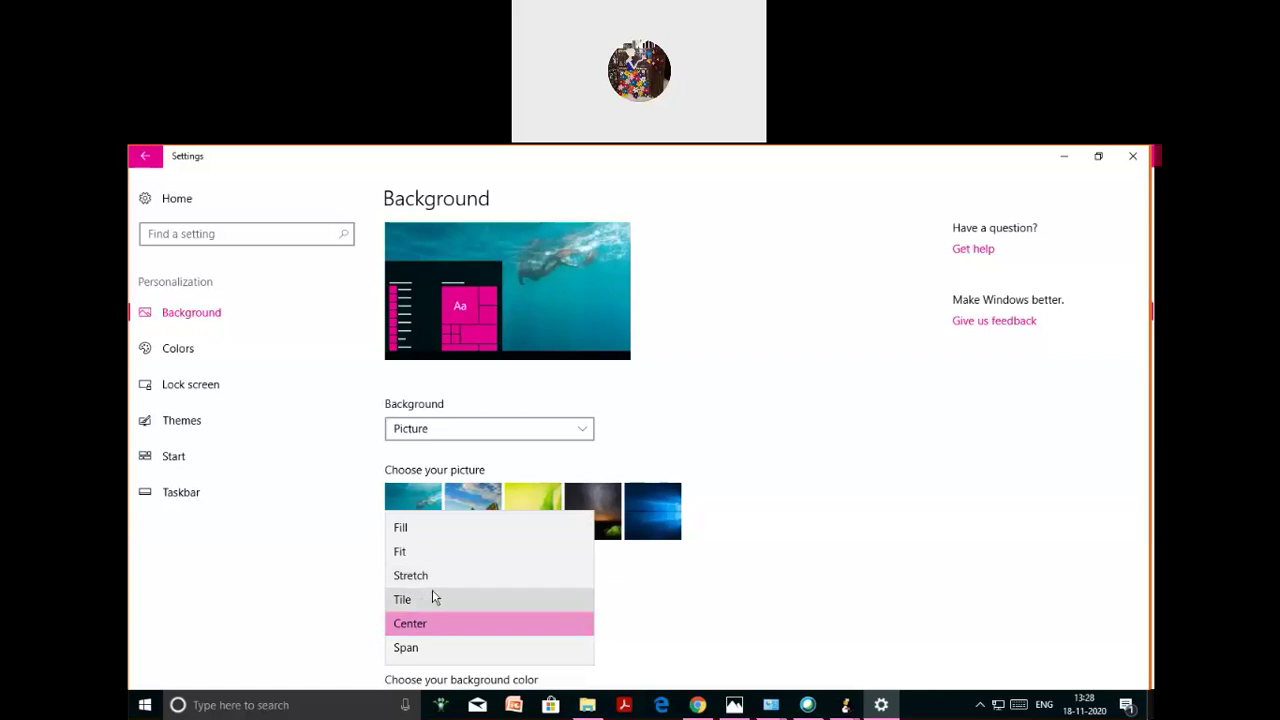
left_click(430, 648)
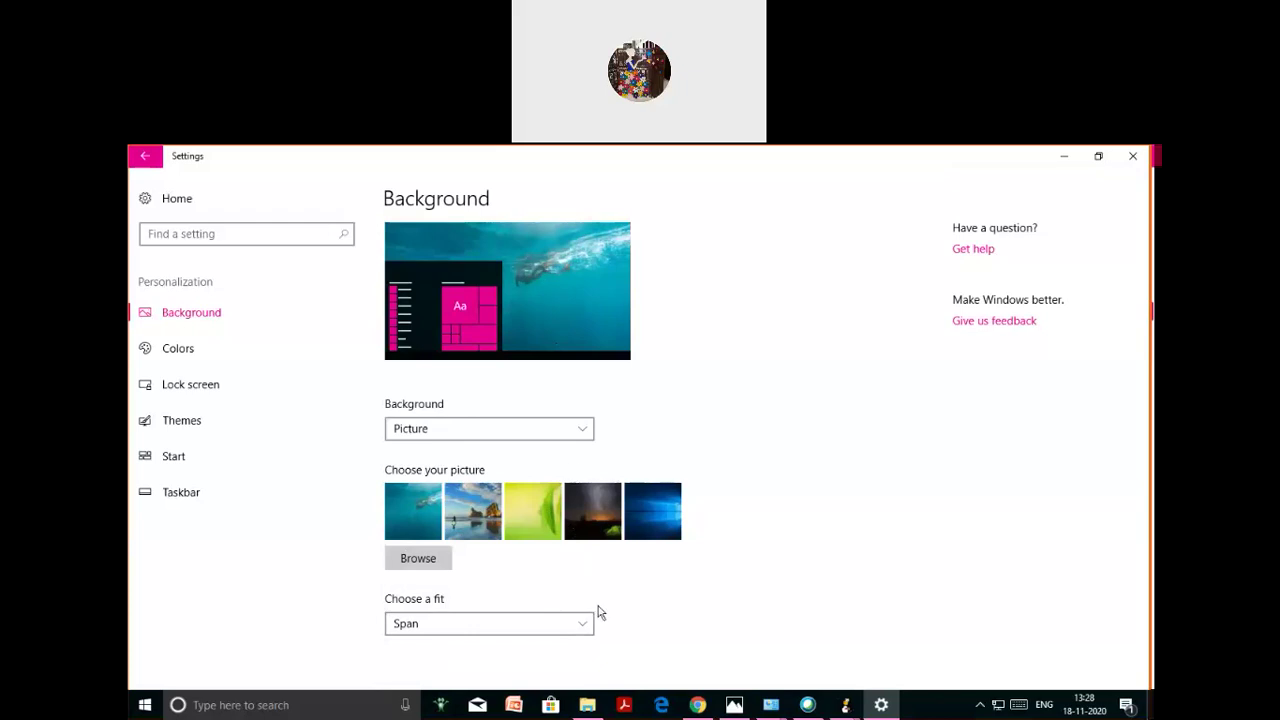
left_click(582, 627)
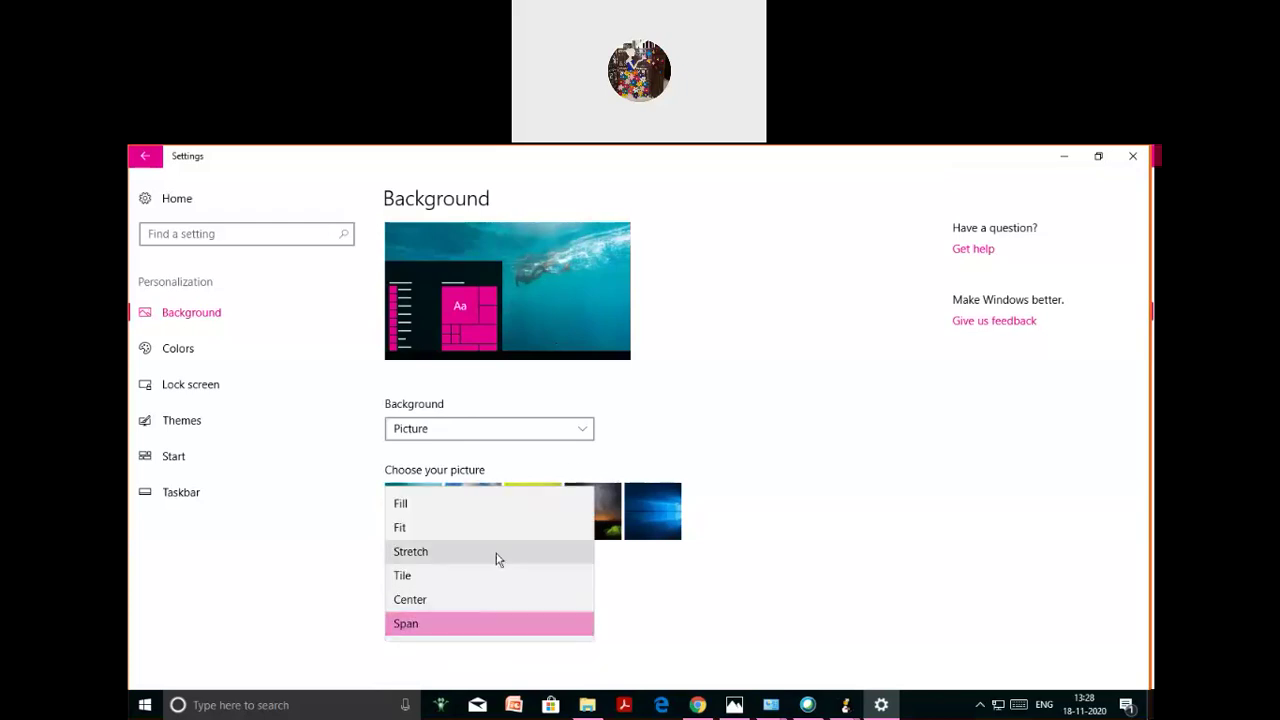
left_click(477, 504)
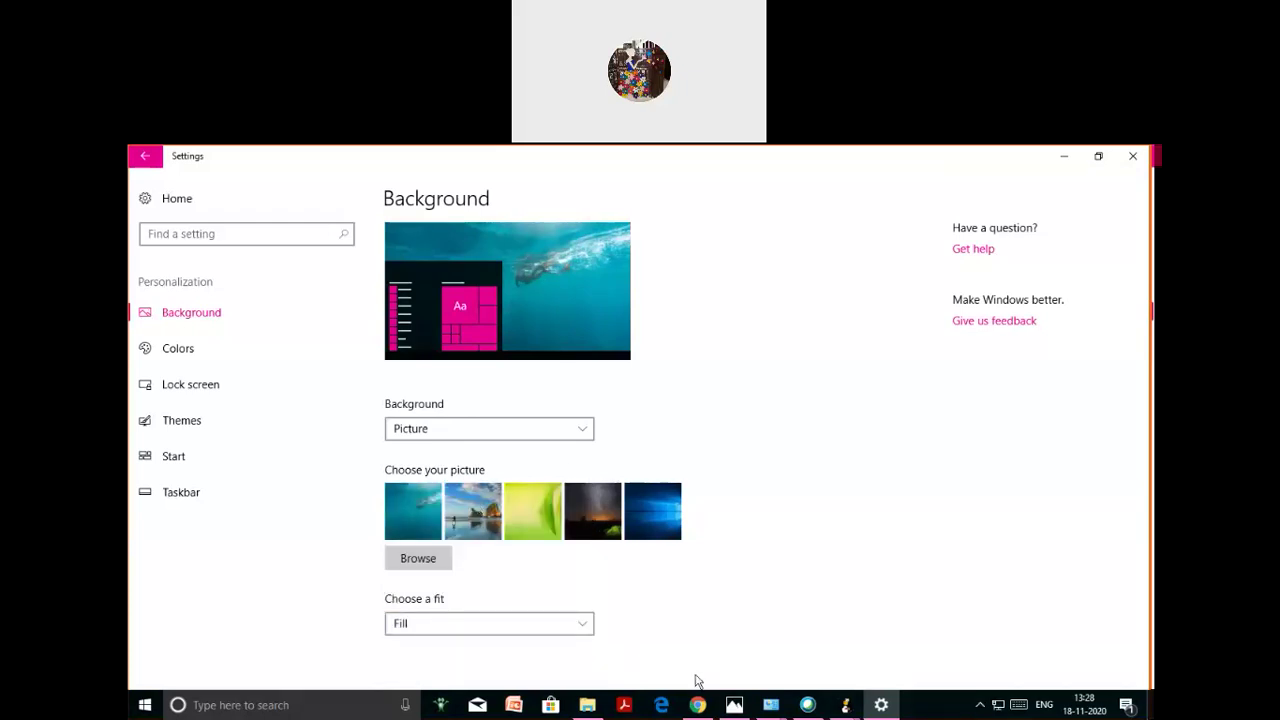
Compare the Tile and Fit options on the swimmer background once more, and return the fit to Fill
left_click(580, 625)
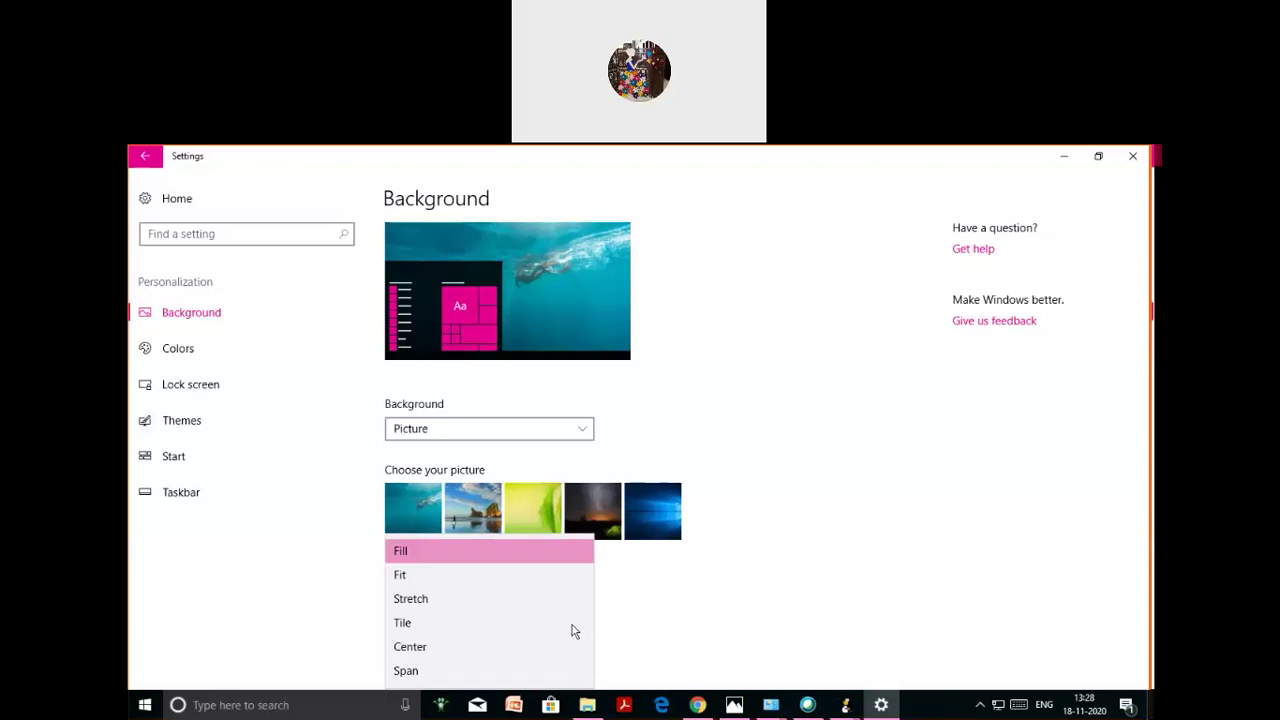
left_click(514, 621)
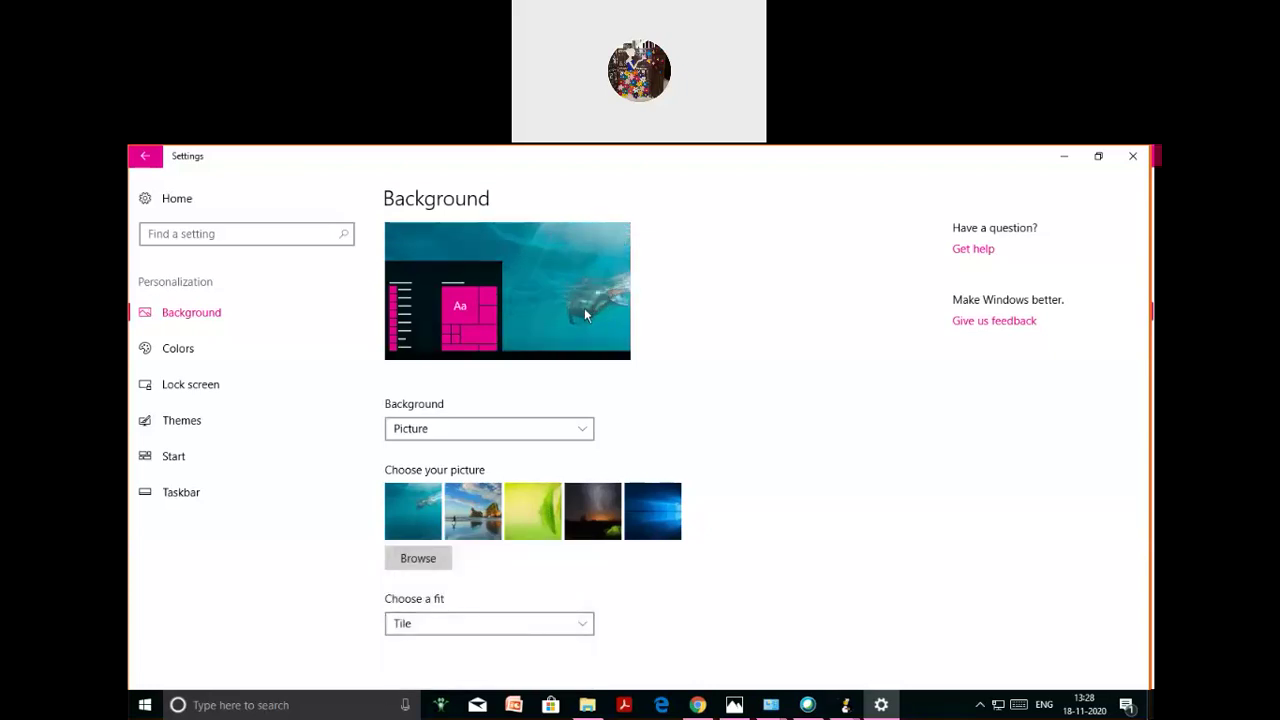
left_click(580, 624)
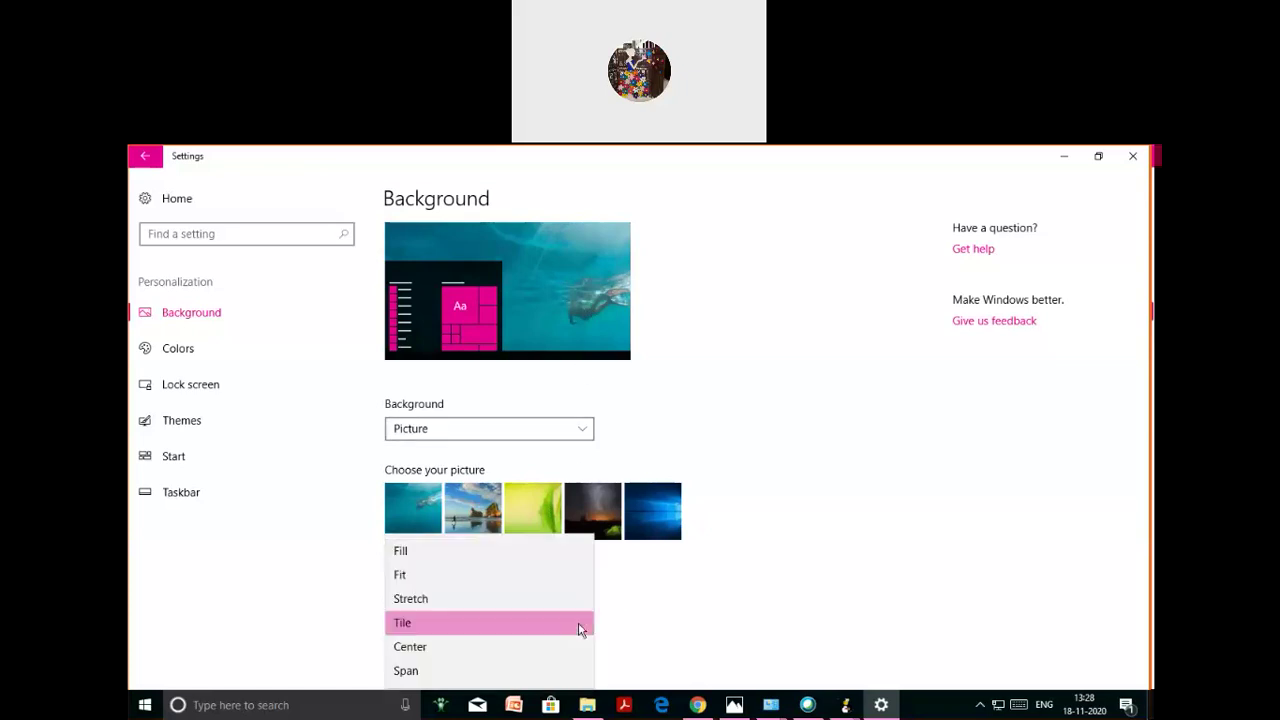
left_click(523, 576)
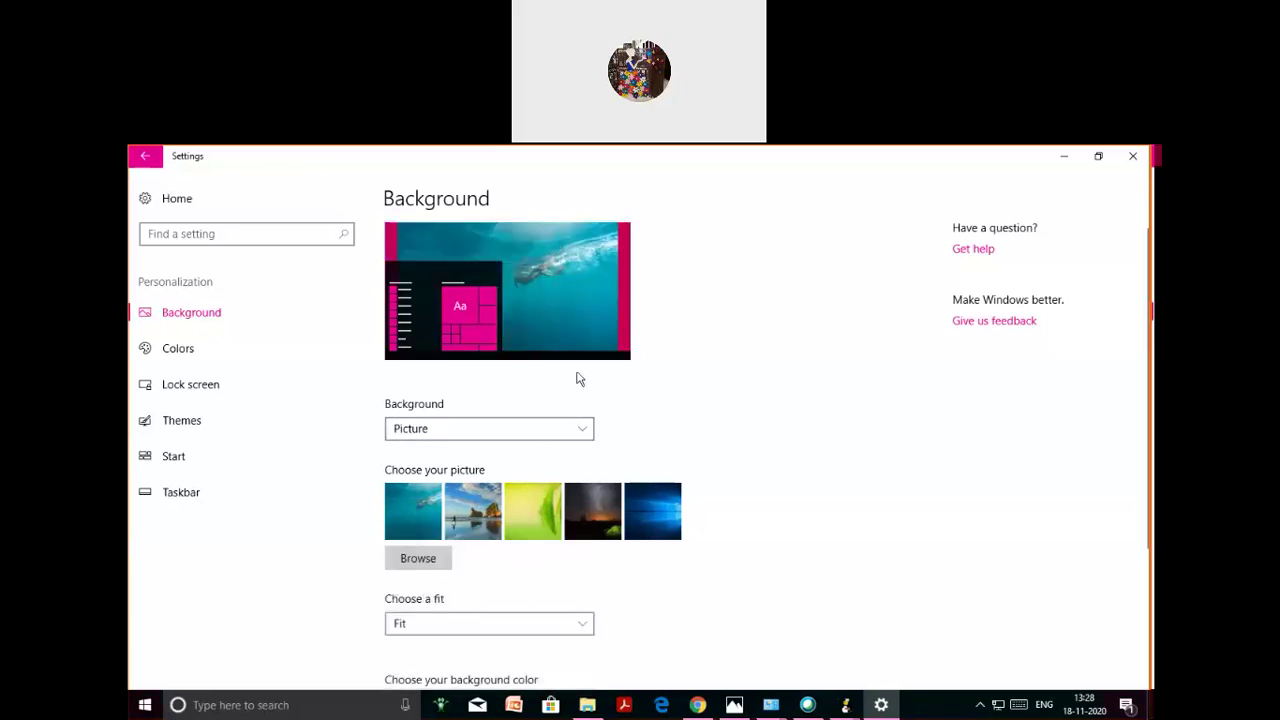
left_click(584, 625)
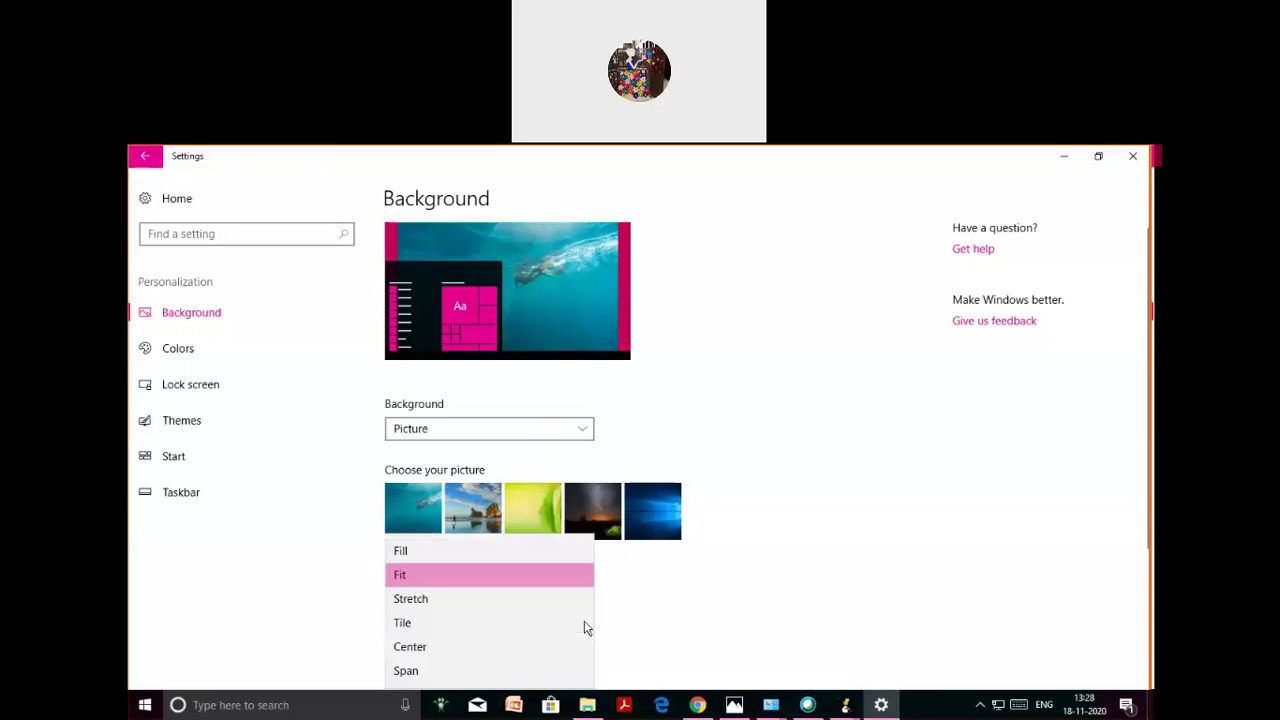
left_click(484, 623)
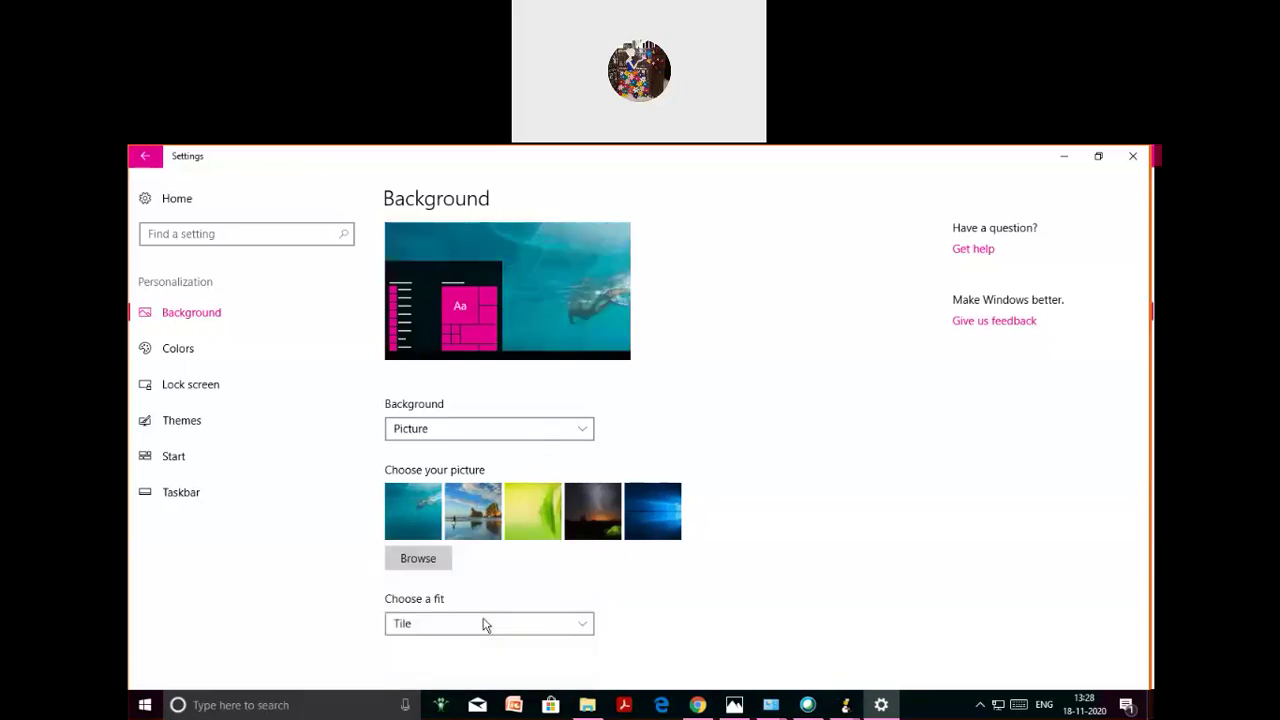
left_click(580, 625)
left_click(550, 553)
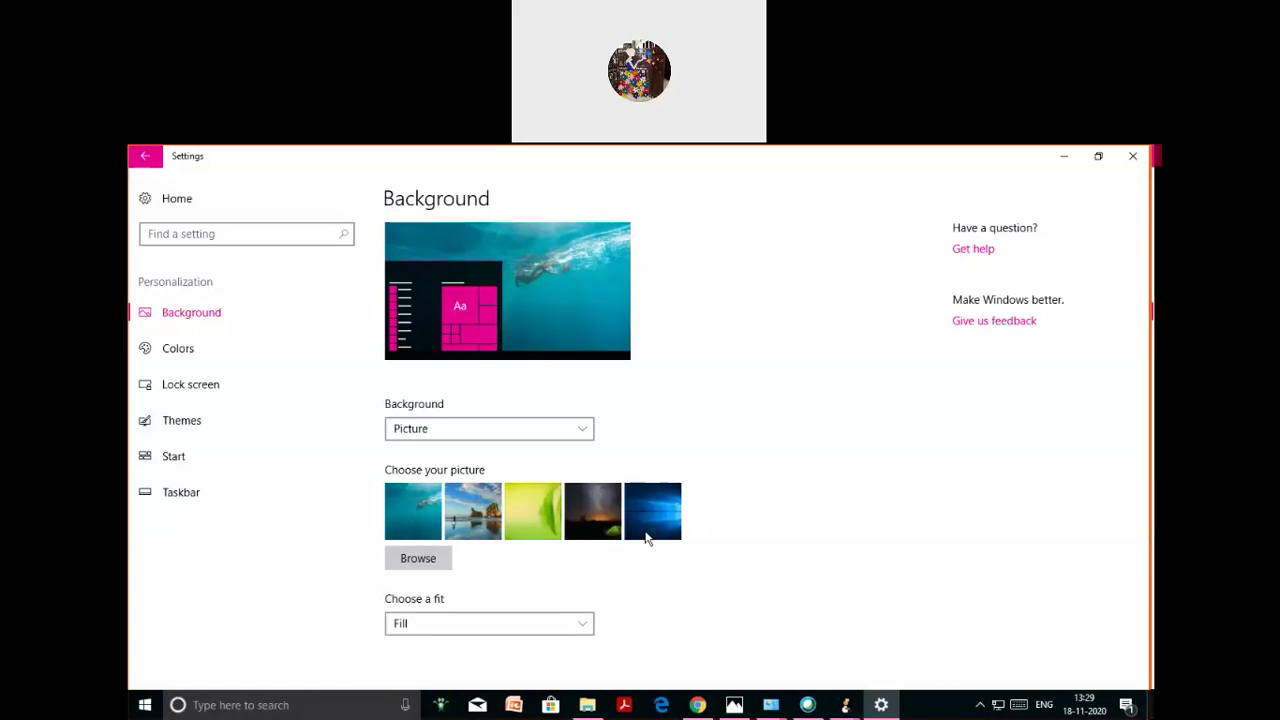
Choose the night-sky picture with the green tent as the desktop background and minimize Settings
left_click(592, 519)
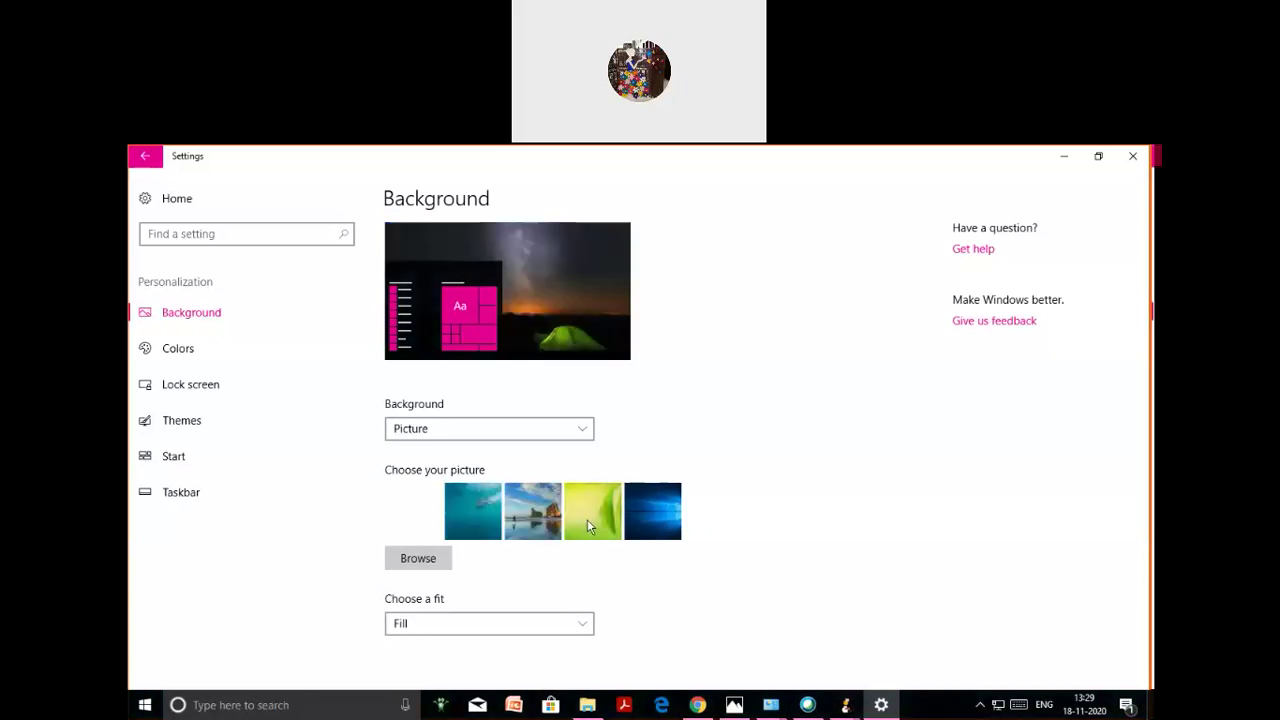
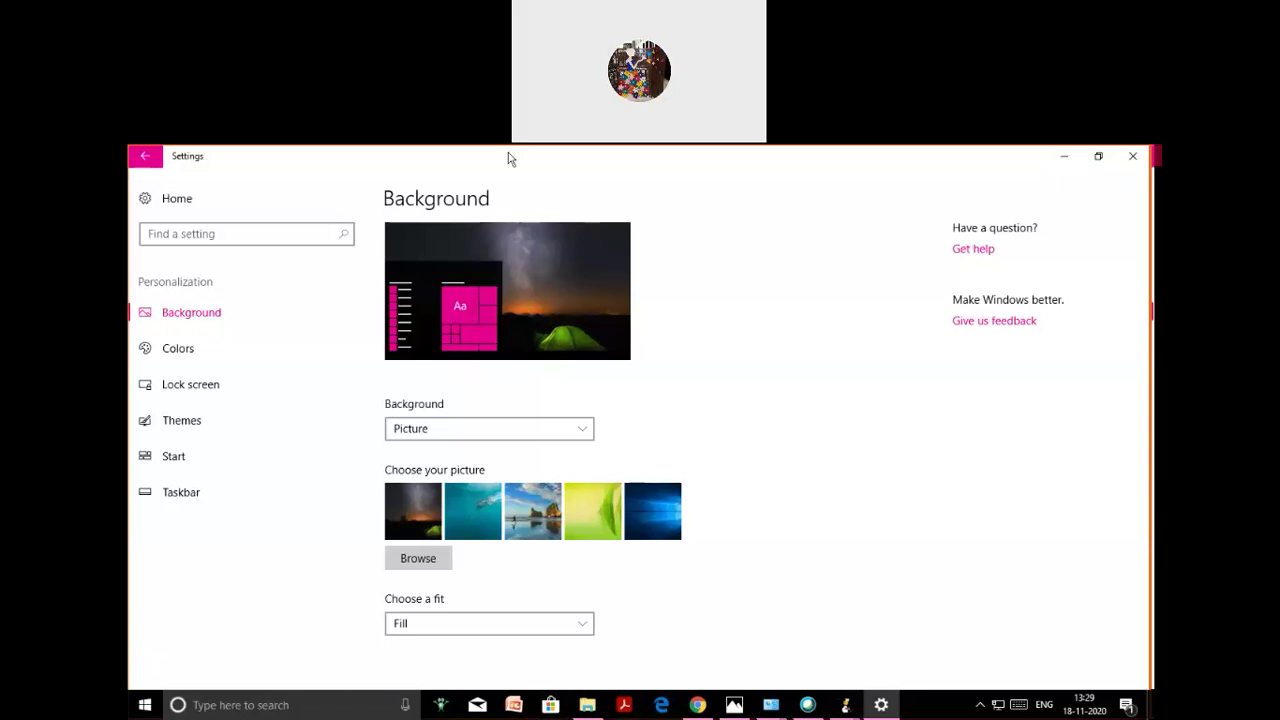
left_click(1065, 158)
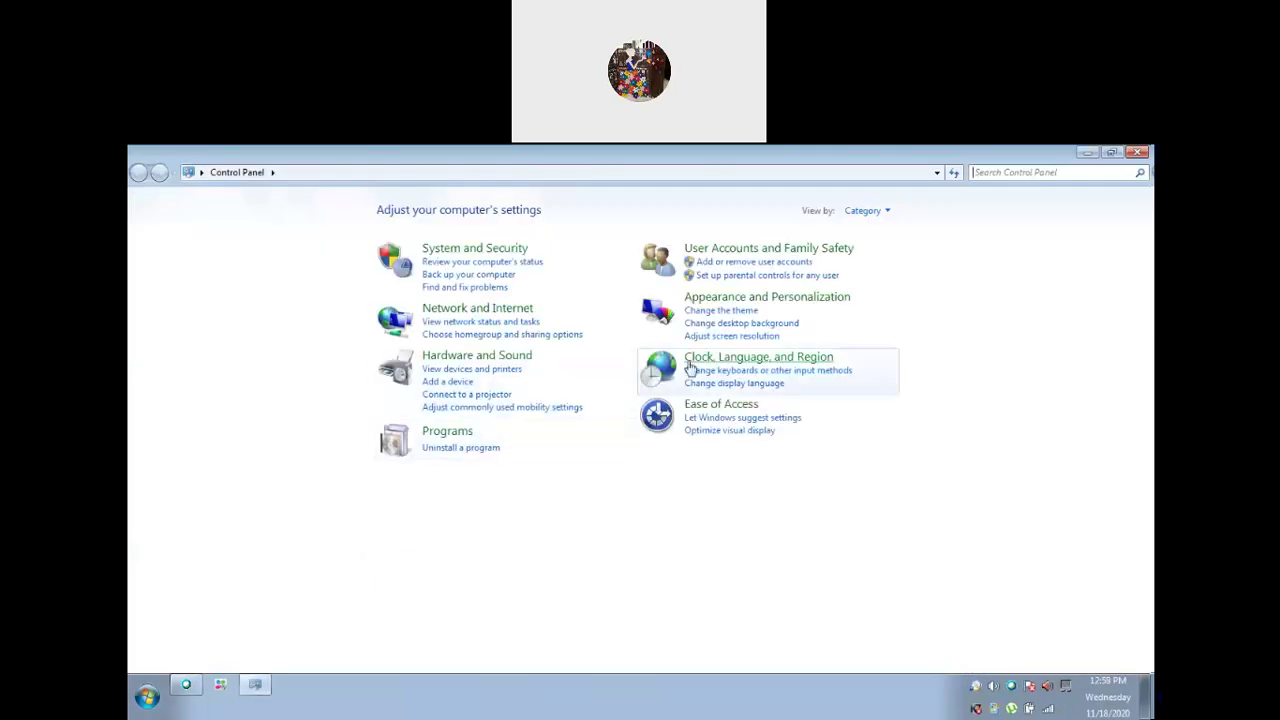
Open the theme options from Control Panel, apply the Landscapes Aero theme, and check it on the desktop before returning to Personalization
left_click(719, 311)
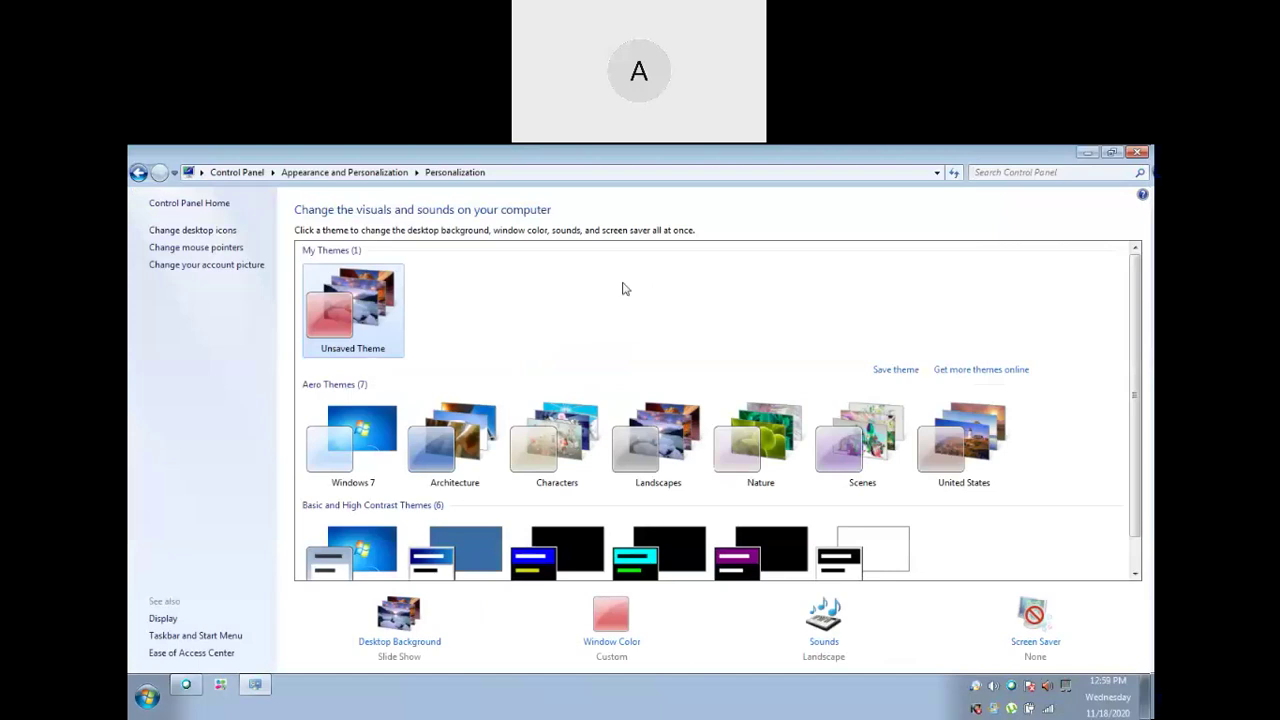
left_click(655, 458)
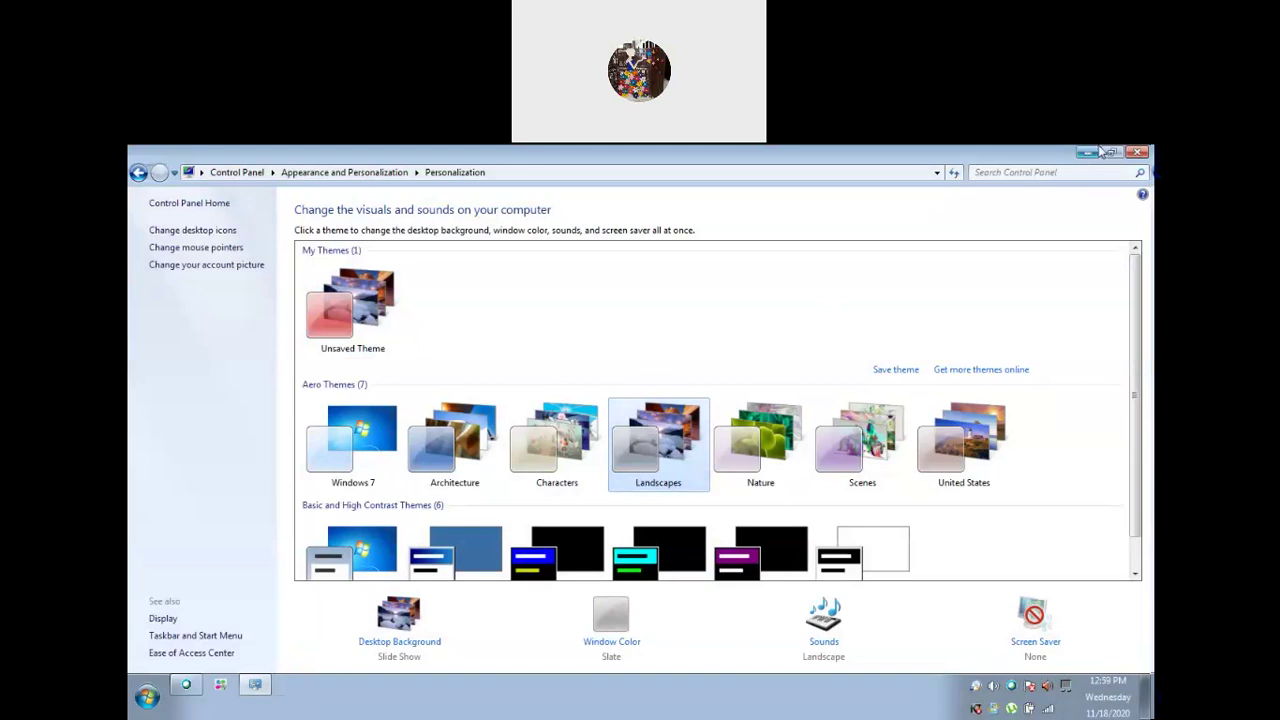
left_click(1087, 153)
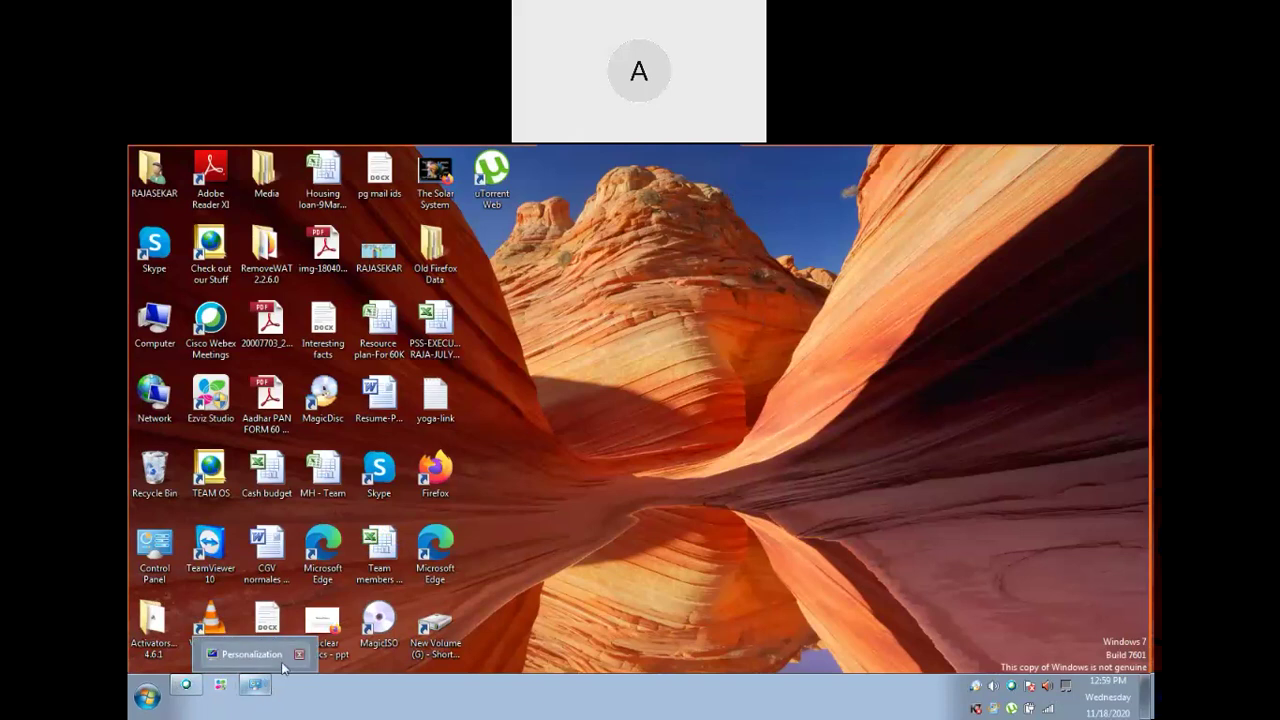
left_click(262, 685)
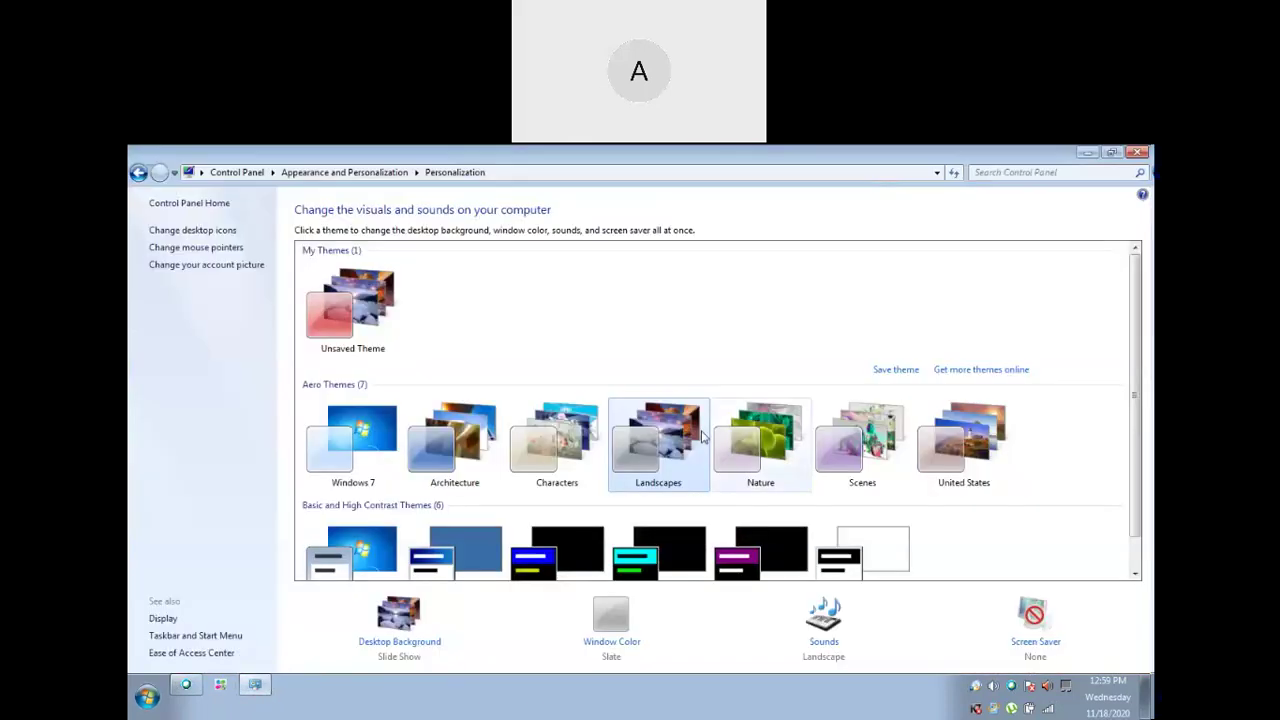
View the Window Color and Appearance settings, accept them without changes, and apply the Windows 7 Aero theme
left_click(607, 649)
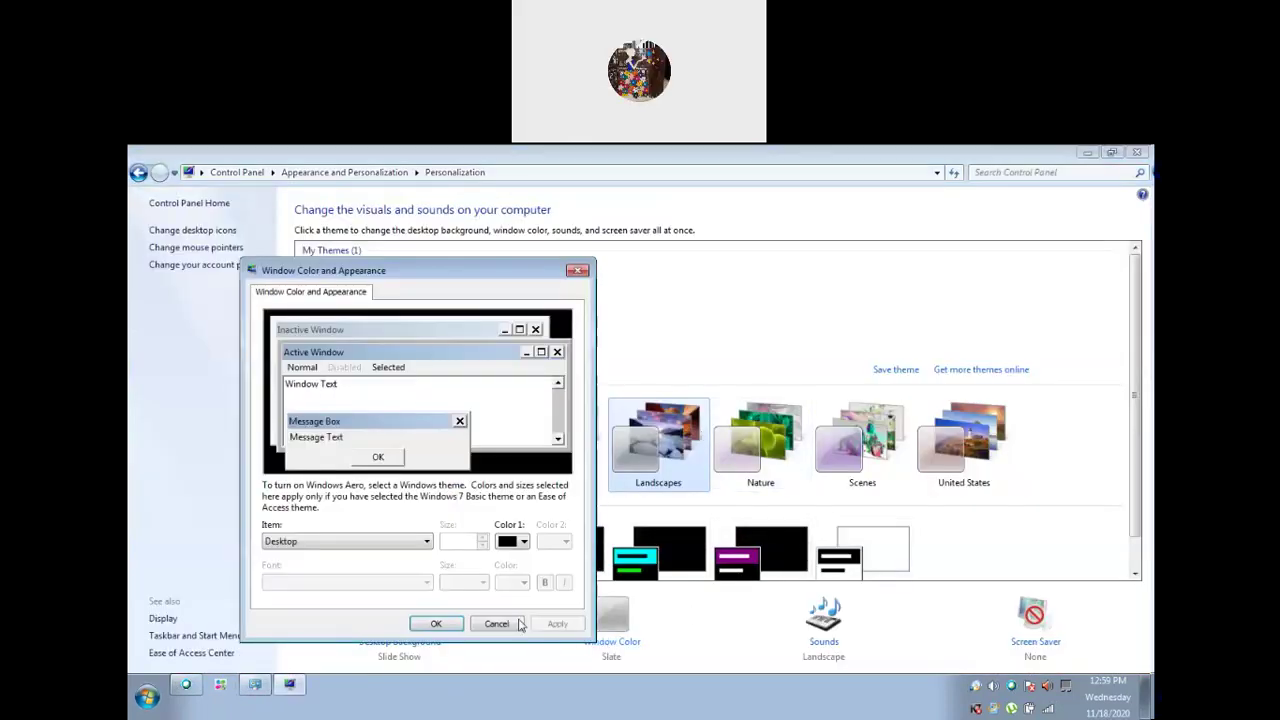
left_click(450, 623)
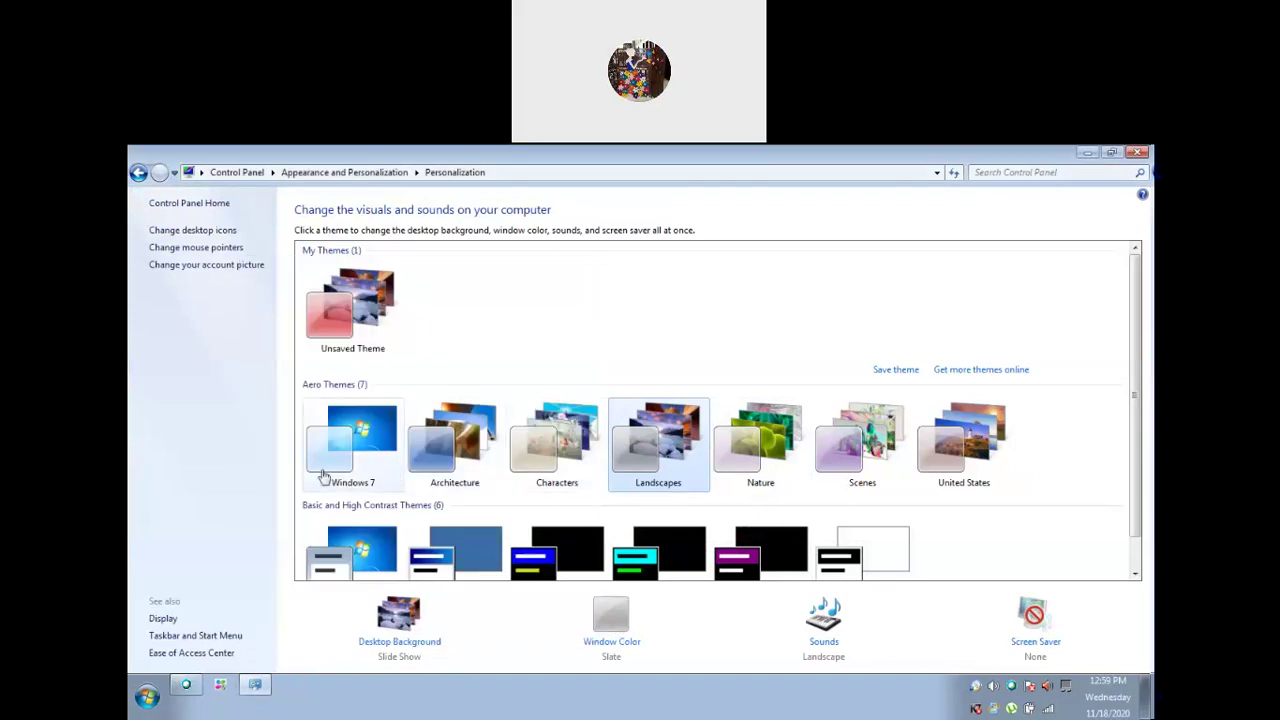
left_click(352, 445)
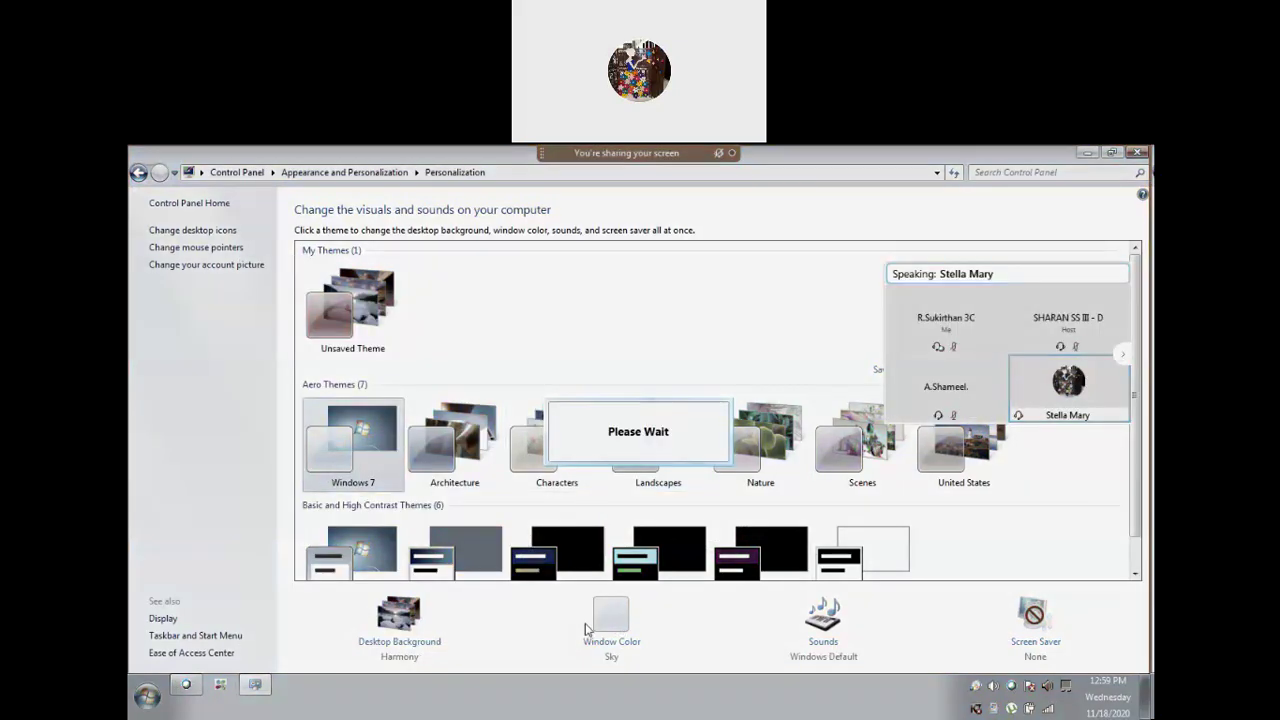